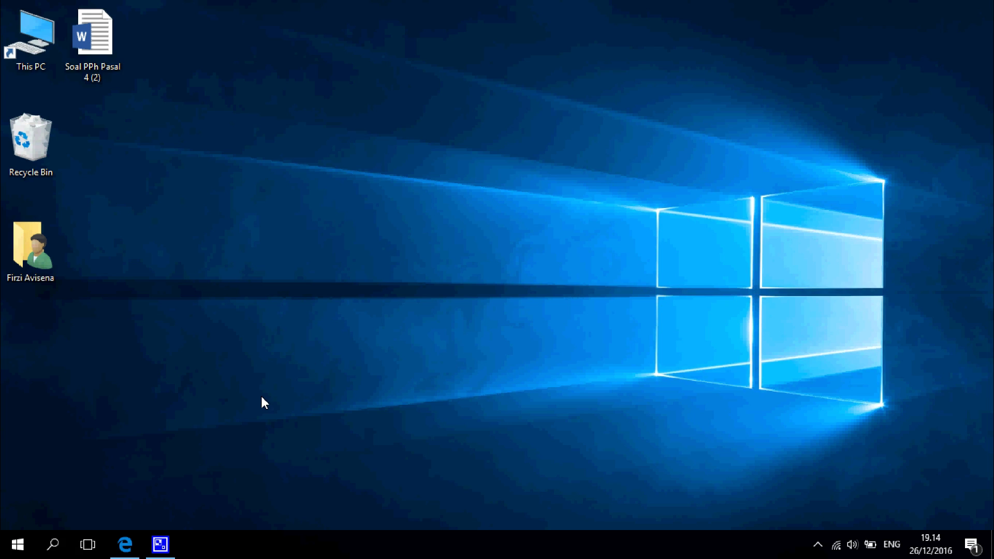
# Step: Open Microsoft Edge on the pajak.go.id website
pyautogui.click(124, 544)
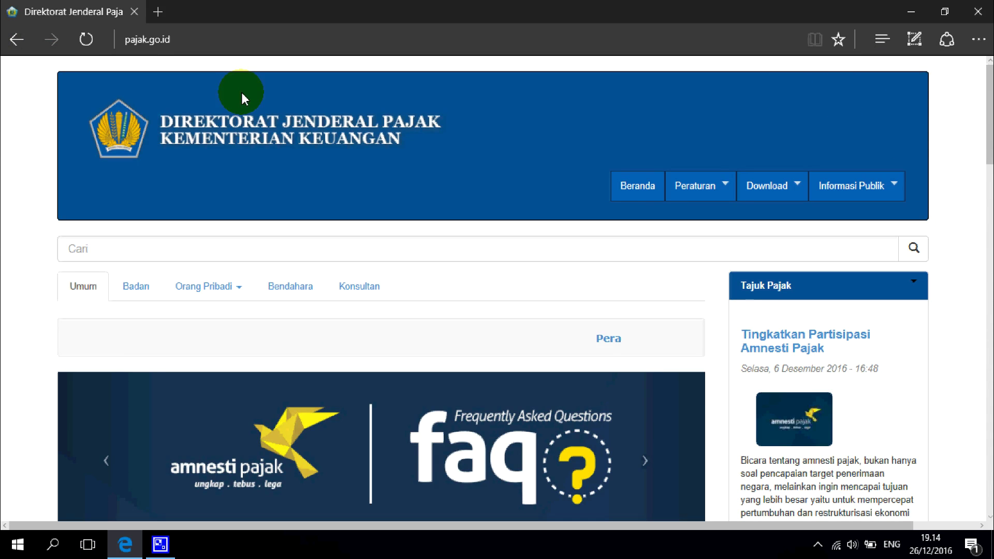
pyautogui.scroll(-9, 249, 97)
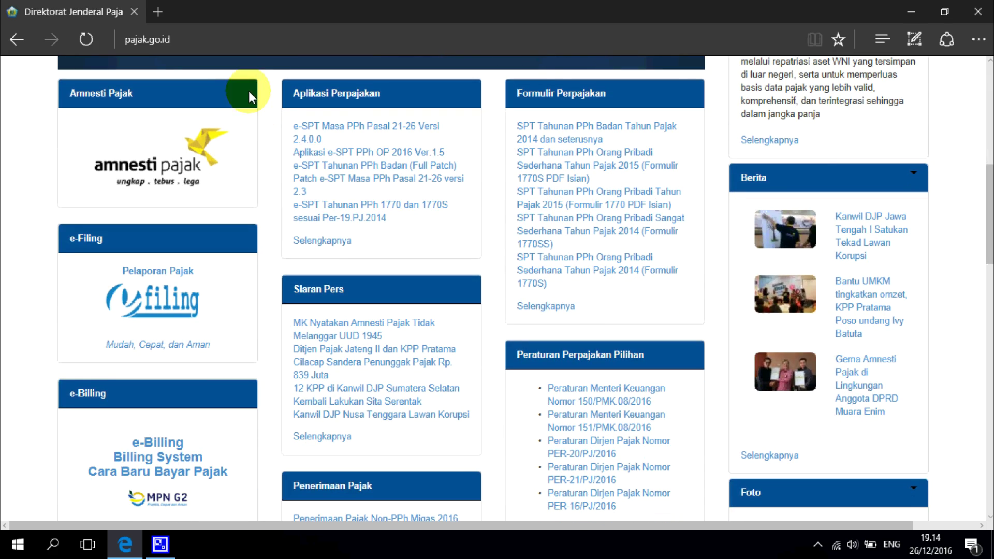
pyautogui.scroll(-10, 492, 228)
pyautogui.scroll(20, 526, 190)
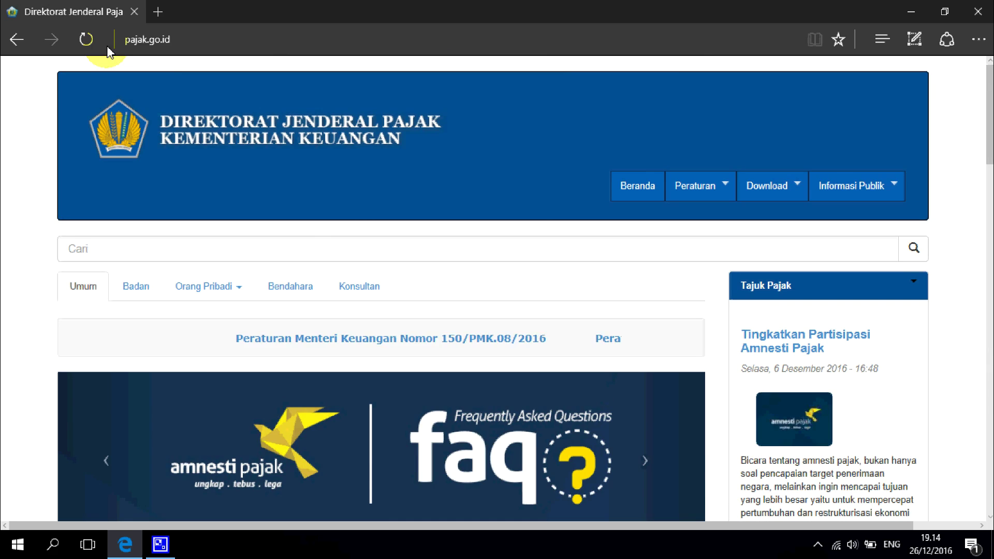
# Step: Go to Download > Aplikasi Perpajakan (e-SPT) and locate e-SPT Masa PPh Pasal 4(2) versi 1.1
pyautogui.click(797, 186)
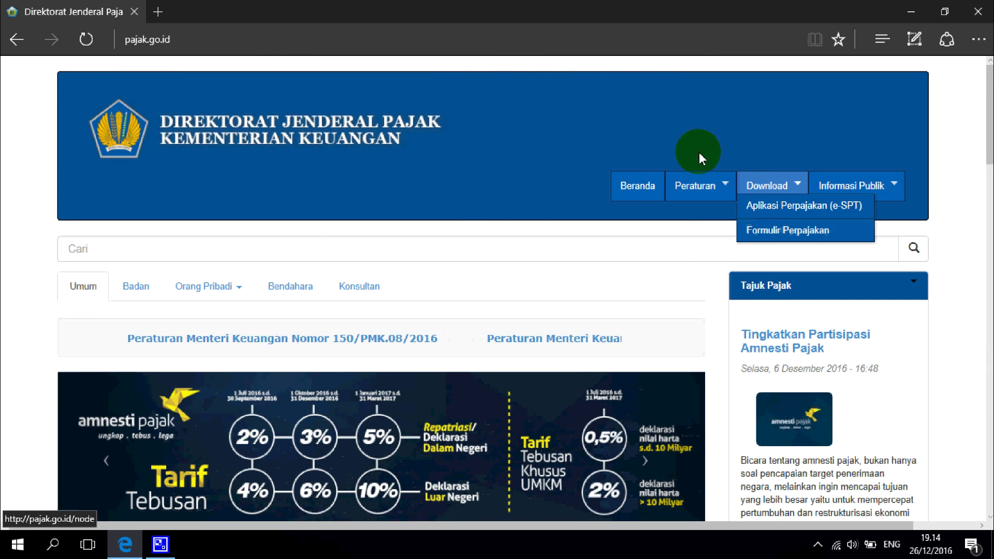
pyautogui.click(805, 207)
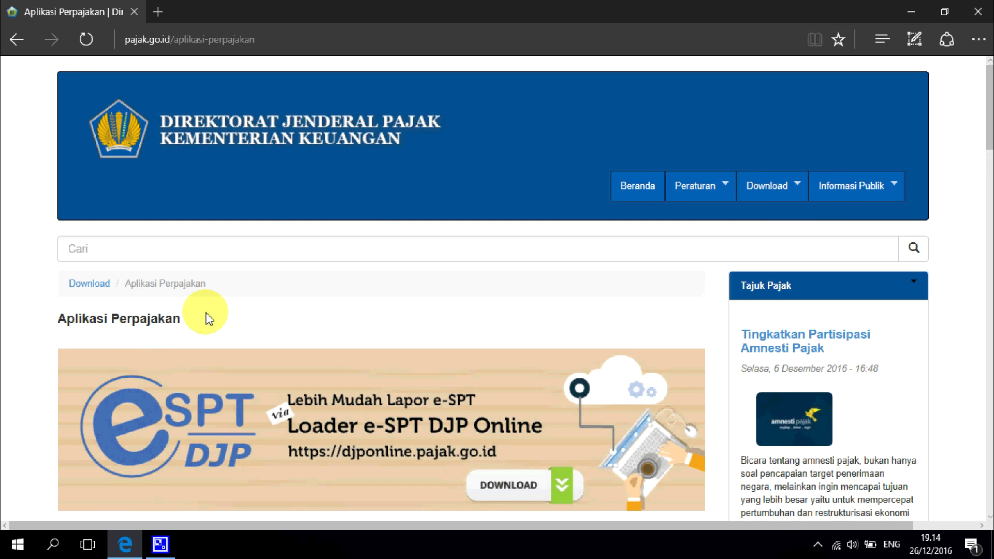
pyautogui.scroll(-8, 202, 316)
pyautogui.scroll(5, 209, 313)
pyautogui.scroll(-5, 201, 309)
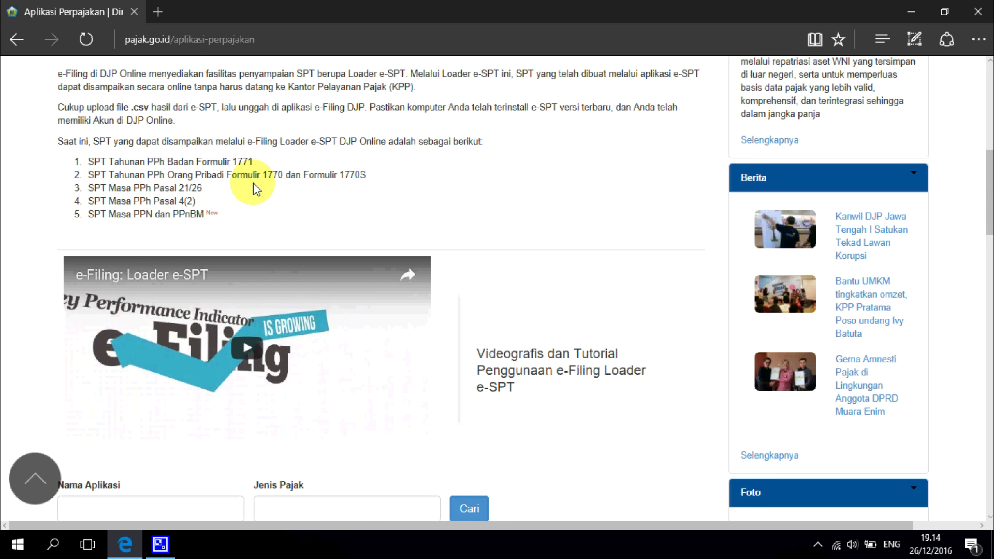
pyautogui.scroll(-10, 222, 209)
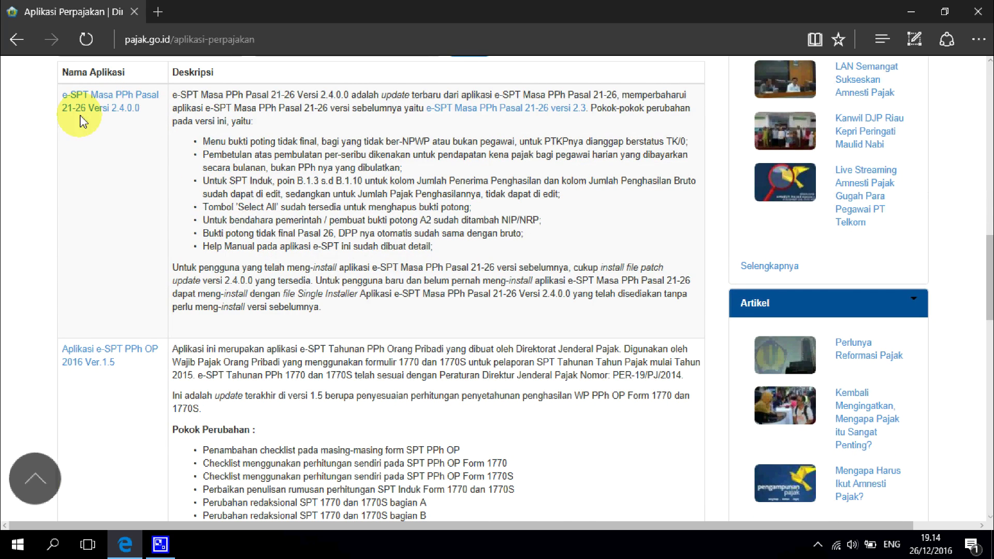
pyautogui.scroll(-10, 130, 119)
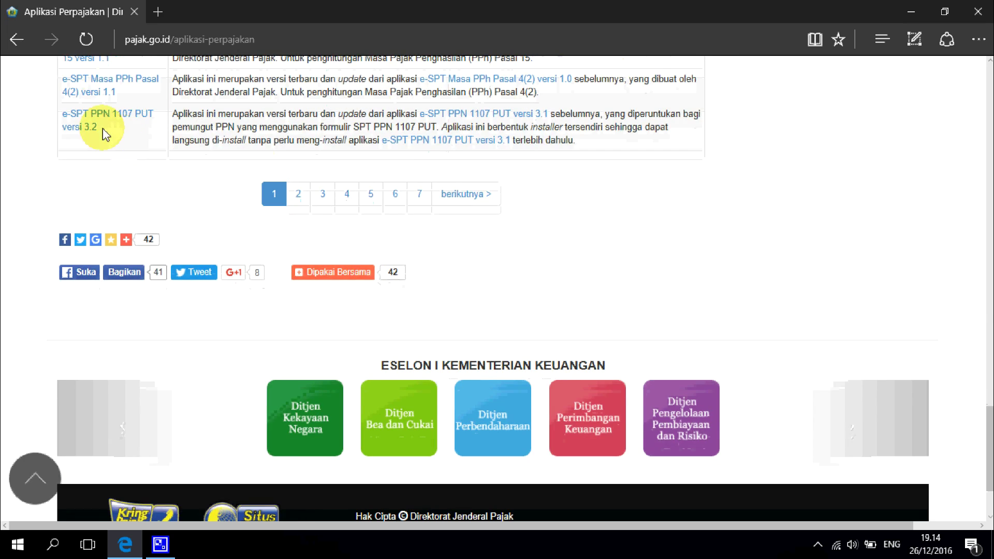
pyautogui.scroll(4, 119, 171)
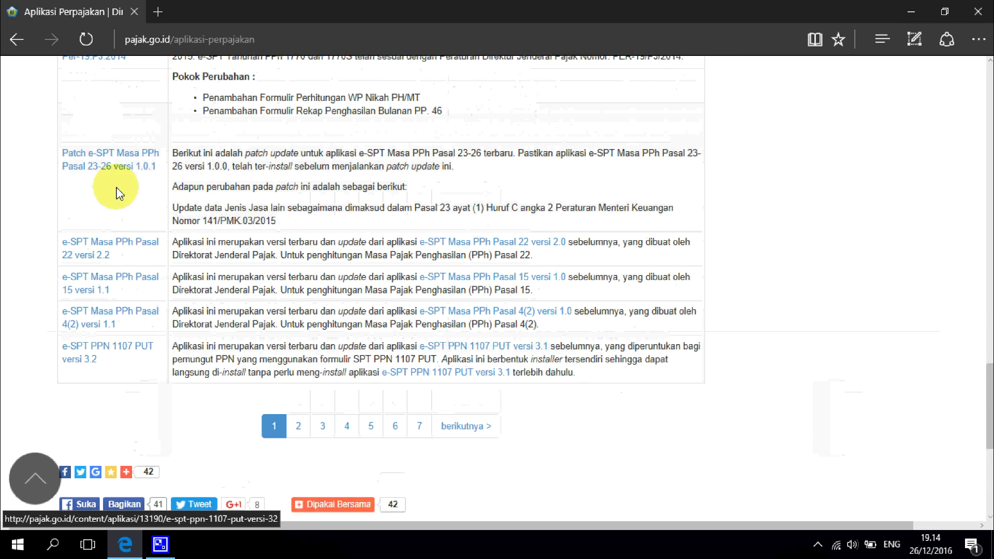
# Step: Open the e-SPT Masa PPh Pasal 4(2) versi 1.1 page and scroll to its files list
pyautogui.click(129, 316)
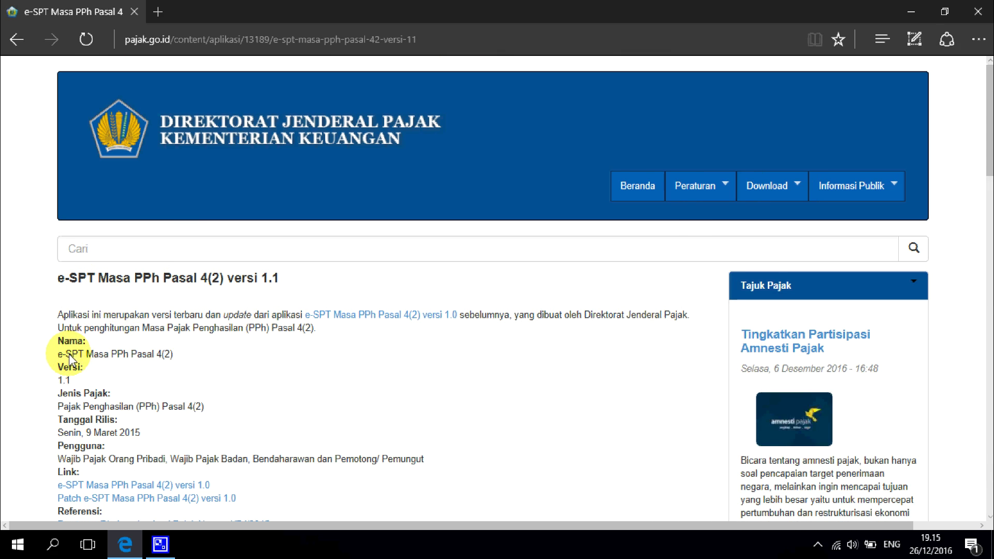
pyautogui.scroll(-5, 85, 344)
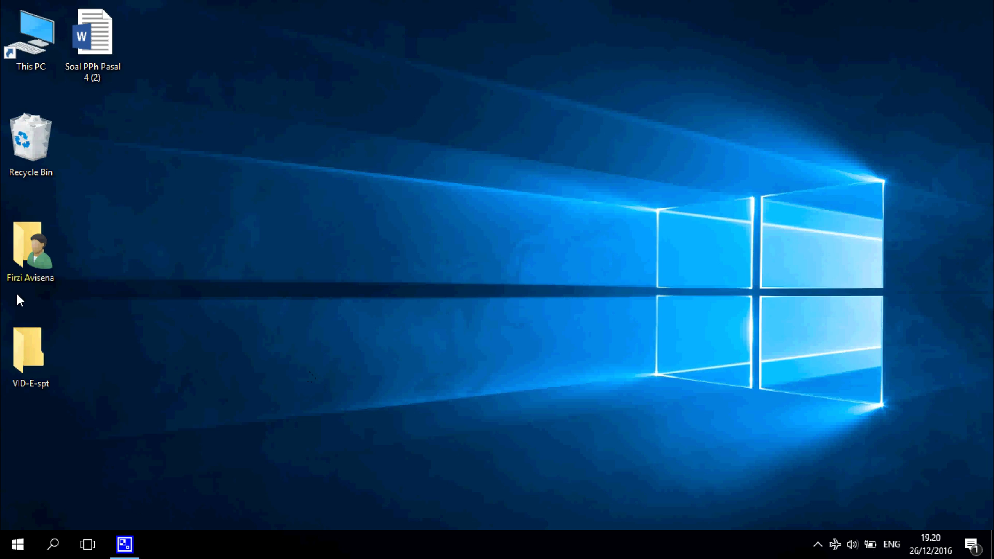
# Step: Open File Explorer on the AVISENA (G:) drive and select the Installer eSPT ZIP archive
pyautogui.click(18, 544)
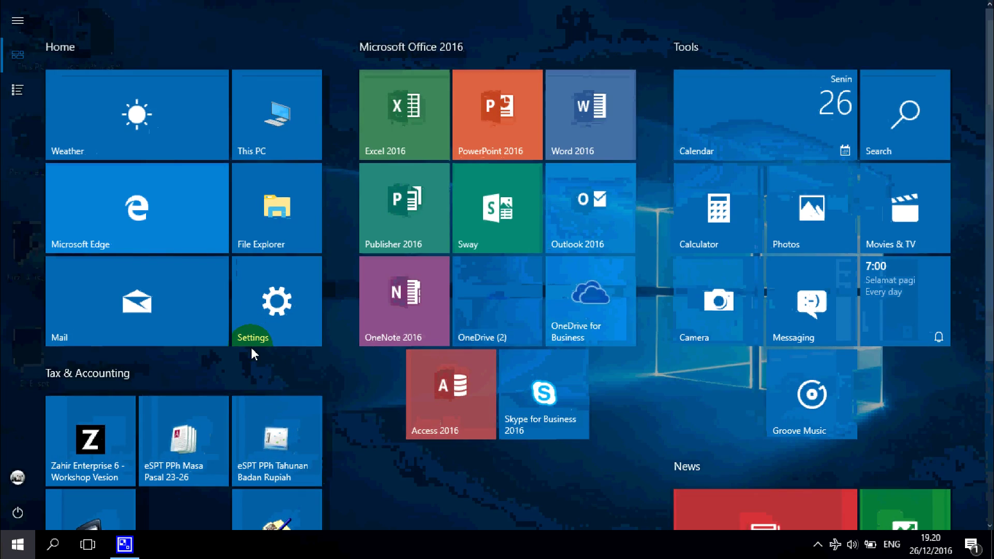
pyautogui.click(254, 234)
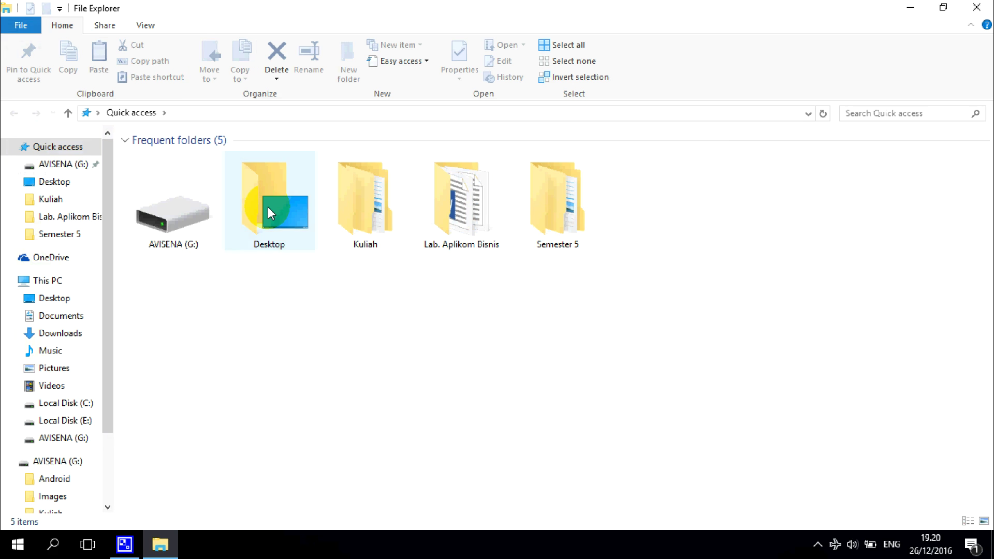
pyautogui.click(71, 439)
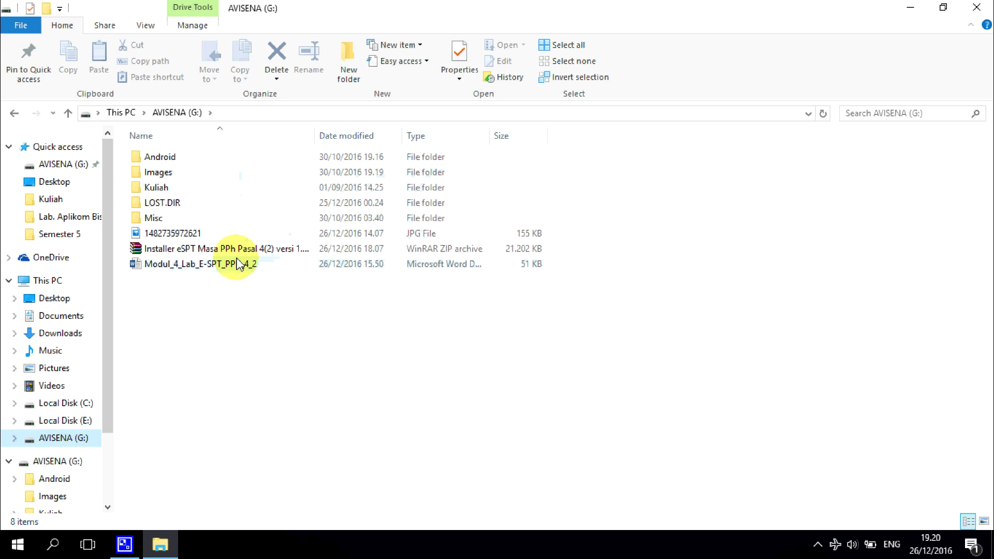
pyautogui.click(523, 250)
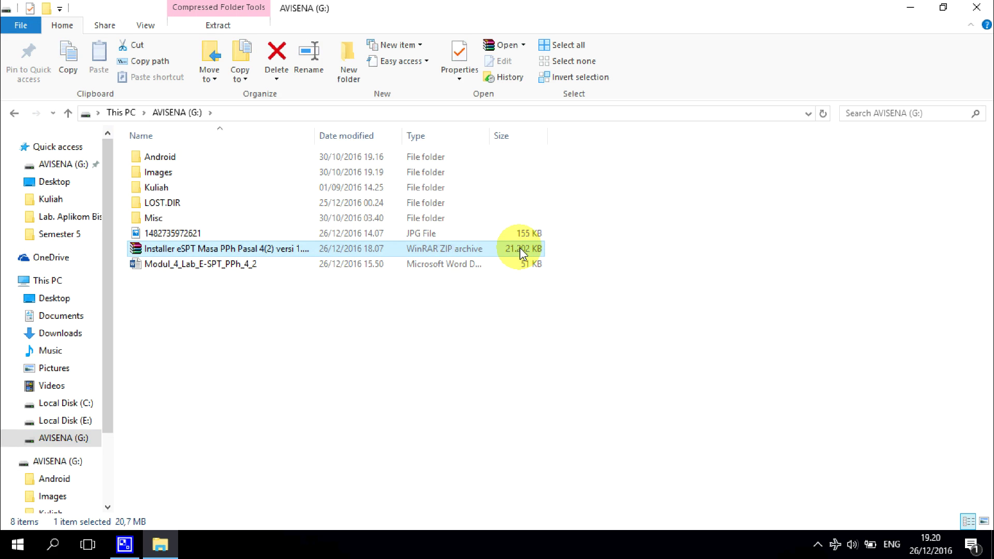
# Step: Open the installer ZIP, its Aplikasi folder and Setup ps42 v11.zip, then run Setup ps42 v11.exe
pyautogui.doubleClick(520, 248)
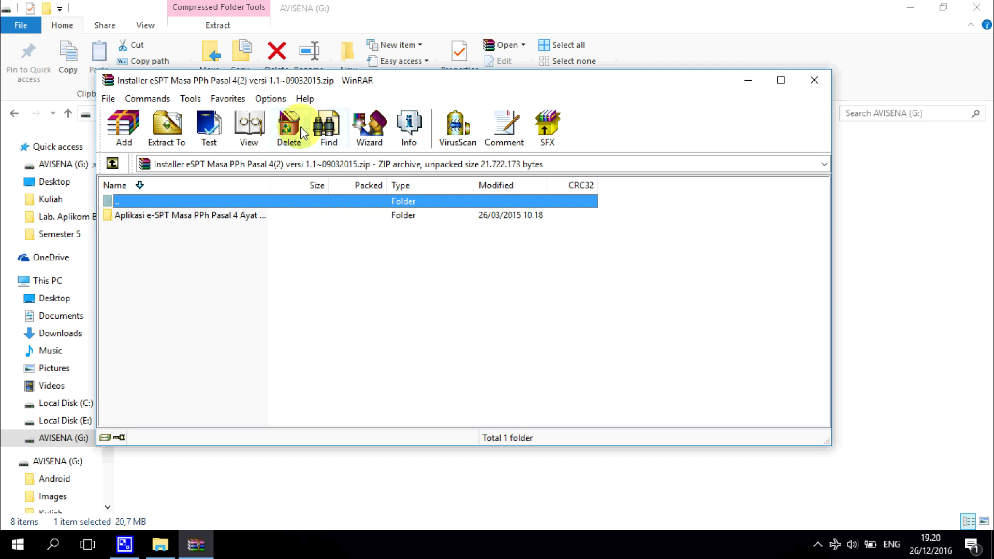
pyautogui.moveTo(269, 185); pyautogui.dragTo(367, 185)
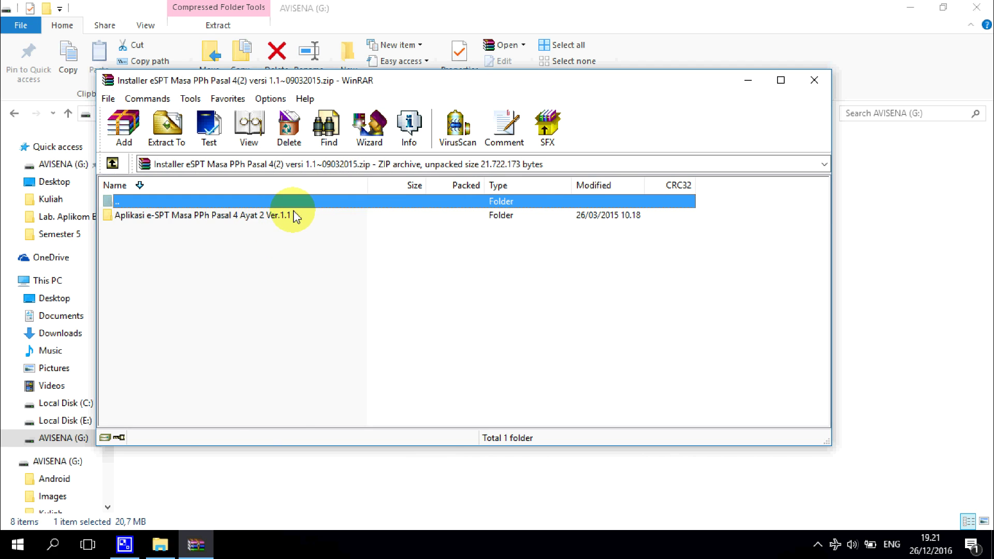
pyautogui.click(295, 217)
pyautogui.click(290, 215)
pyautogui.click(285, 249)
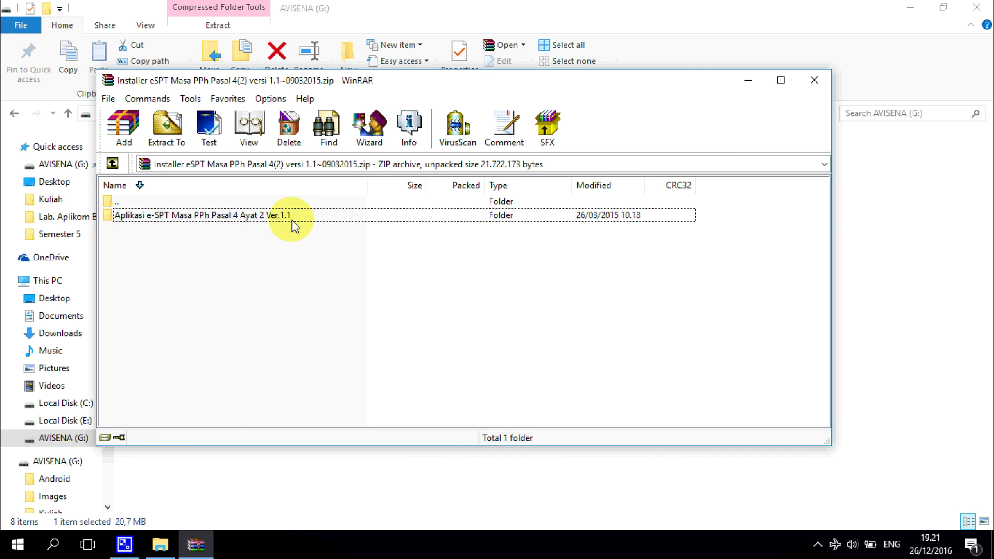
pyautogui.doubleClick(293, 217)
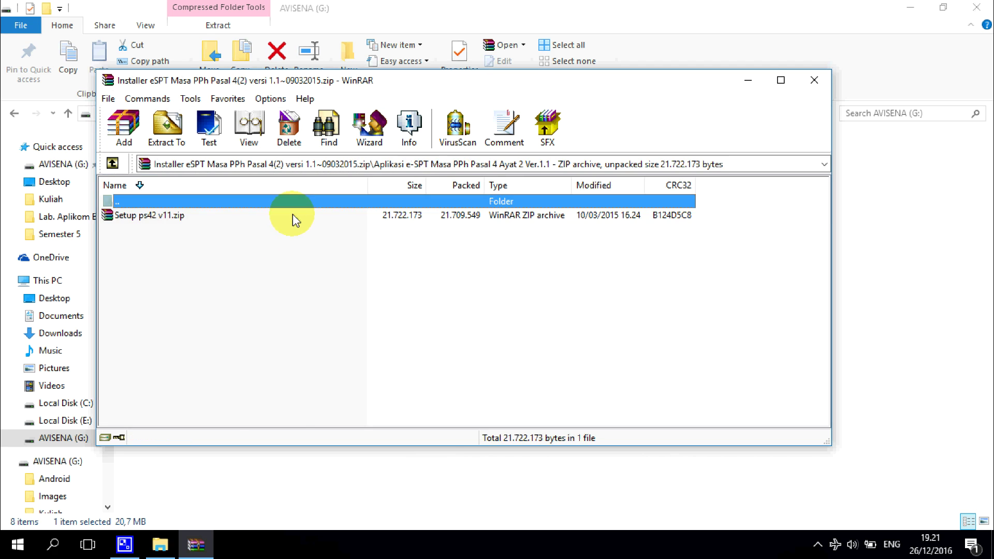
pyautogui.doubleClick(140, 216)
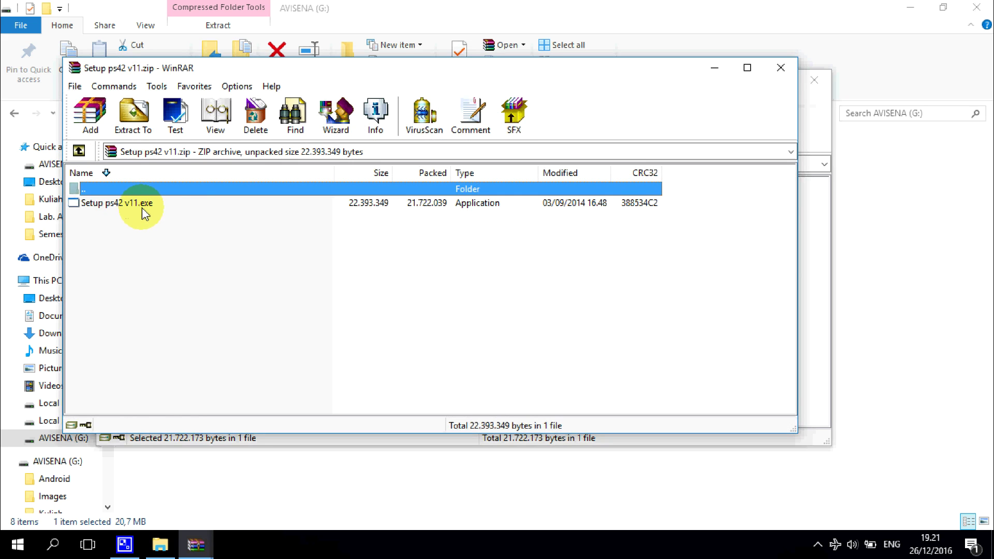
pyautogui.doubleClick(100, 206)
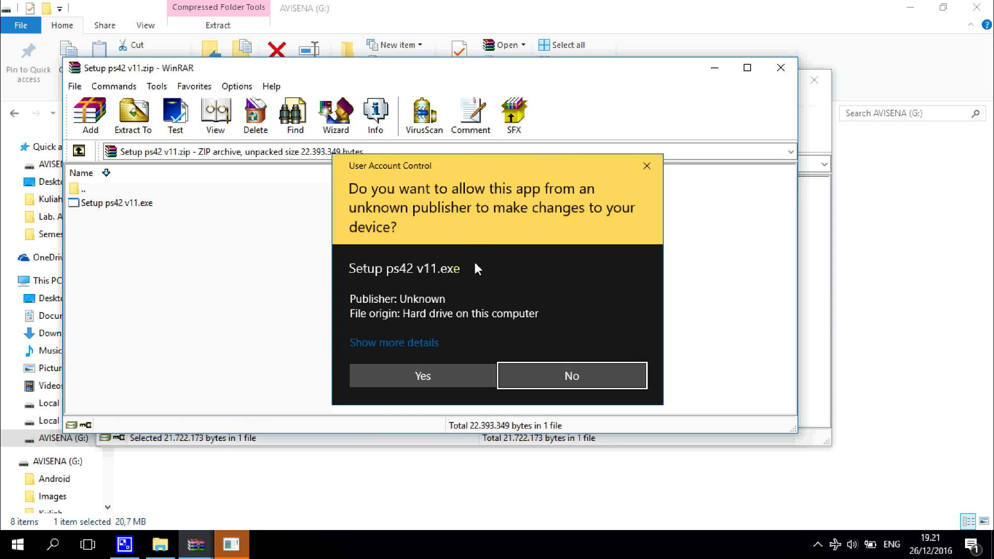
# Step: Install eSPT PPh Masa Pasal 4(2) v1.1 with the wizard's default settings
pyautogui.click(443, 384)
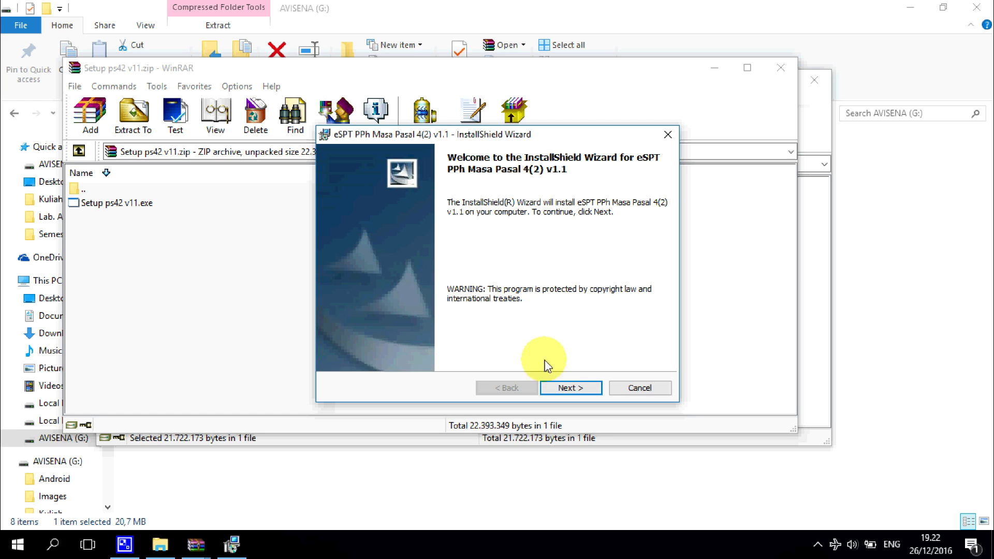
pyautogui.click(571, 388)
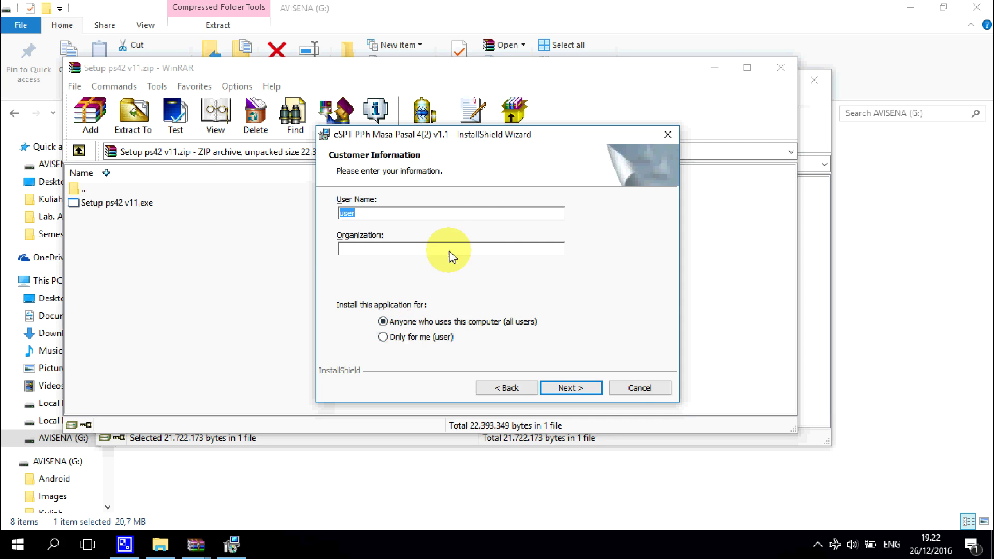
pyautogui.click(573, 388)
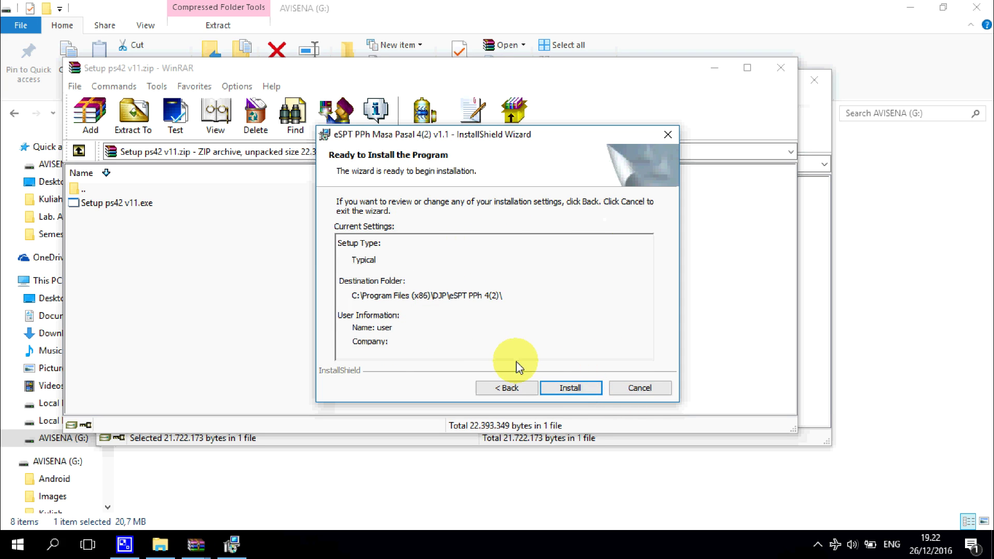
pyautogui.click(570, 390)
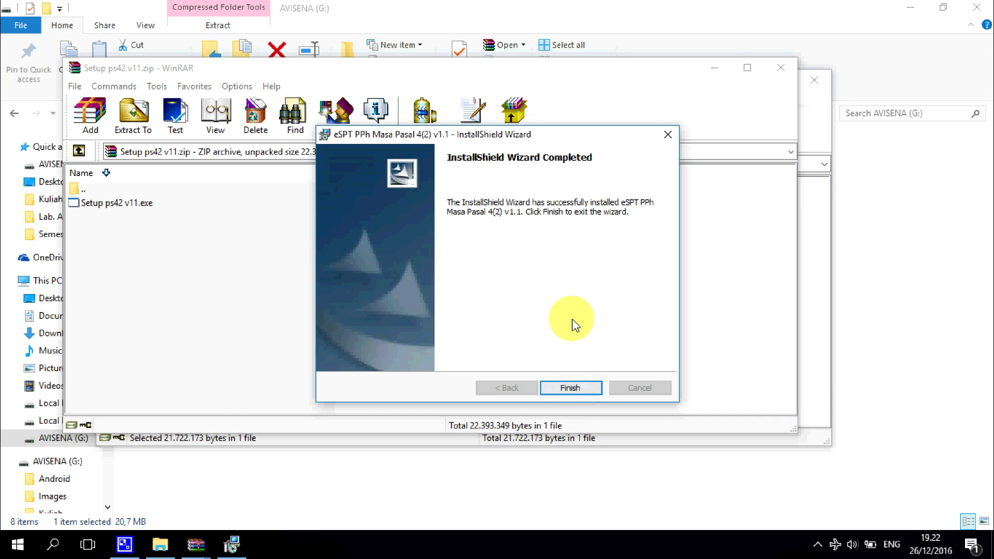
pyautogui.click(584, 389)
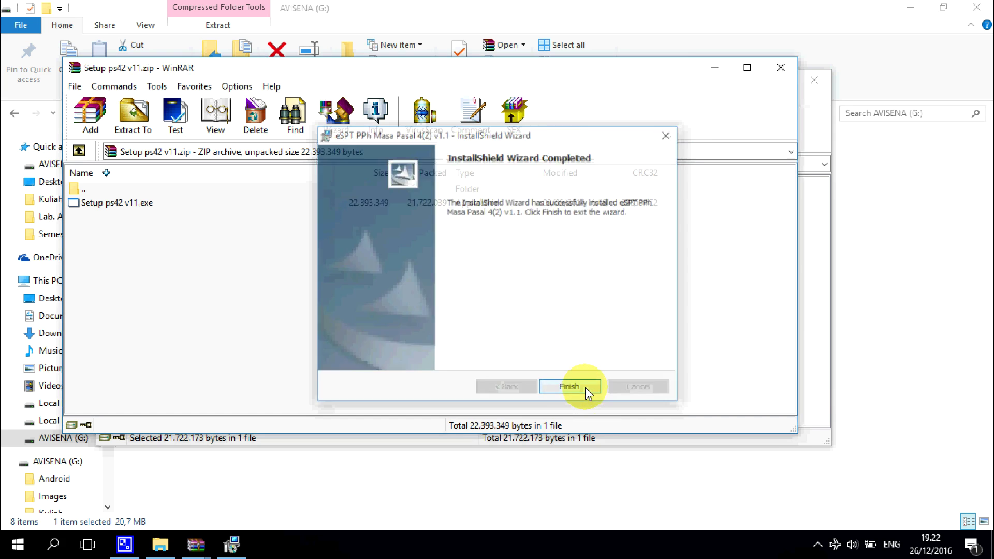
# Step: Close both WinRAR archive windows and the AVISENA (G:) File Explorer window
pyautogui.click(779, 70)
pyautogui.click(811, 87)
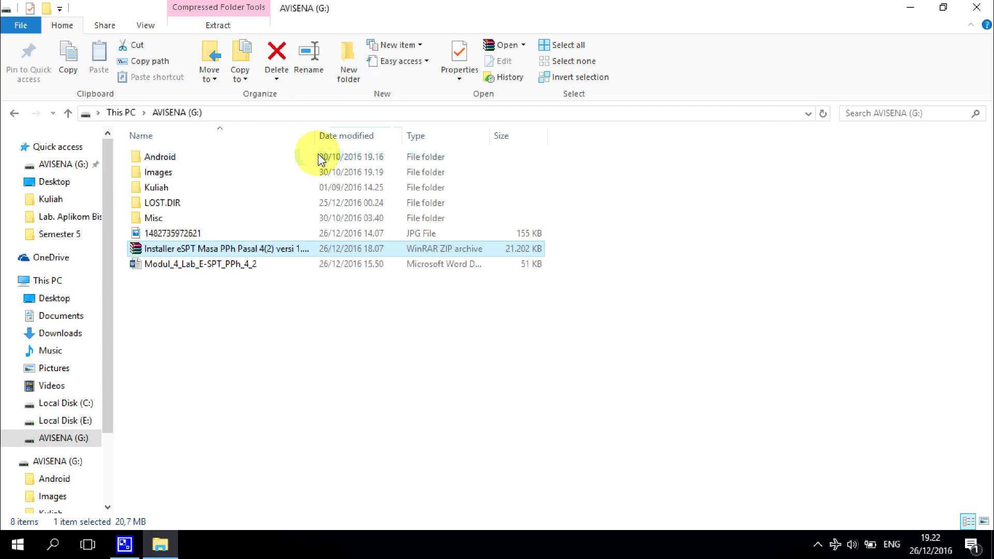
pyautogui.click(985, 7)
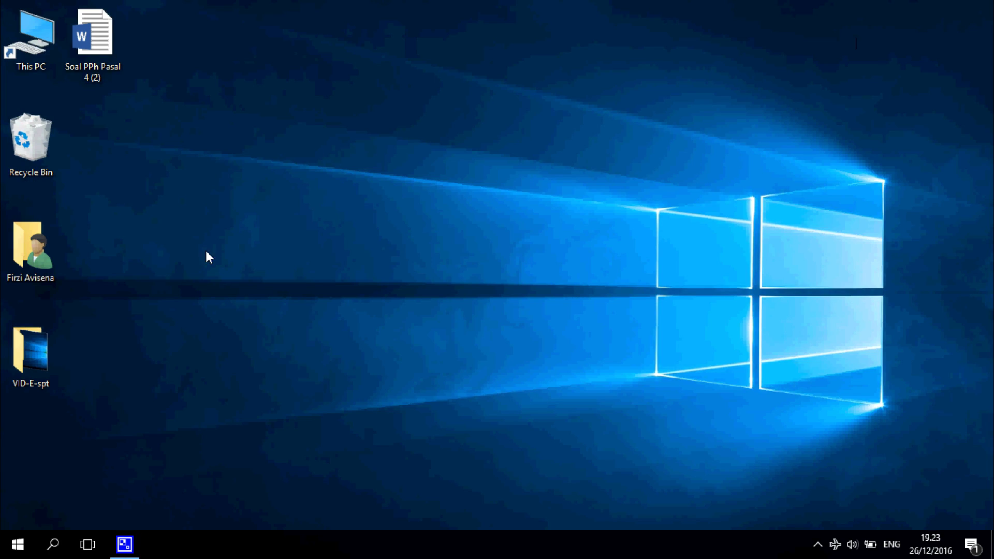
# Step: Launch eSPT PPh Masa Pasal 4 Ayat (2) from All apps and dismiss the 'Unable to create DSN' error
pyautogui.press('super')
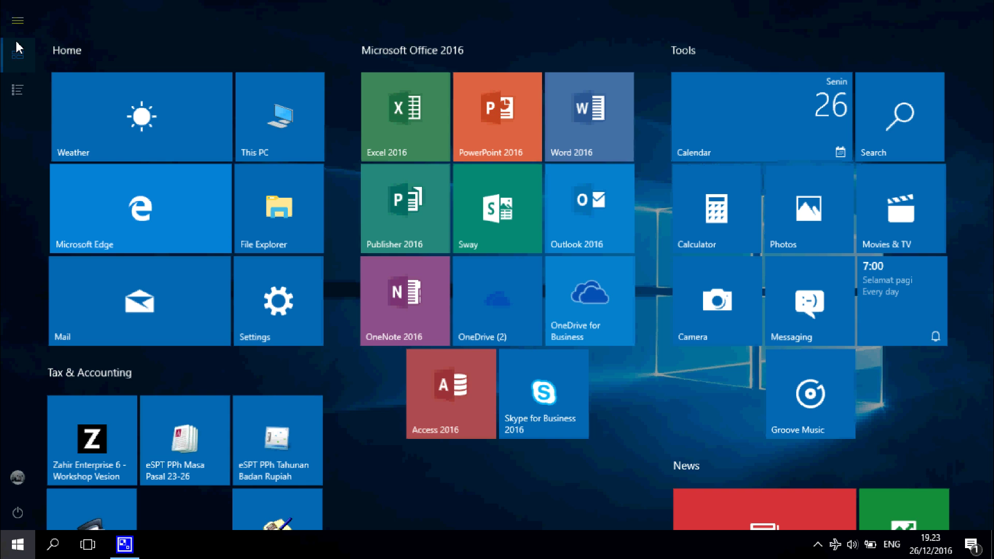
pyautogui.click(18, 92)
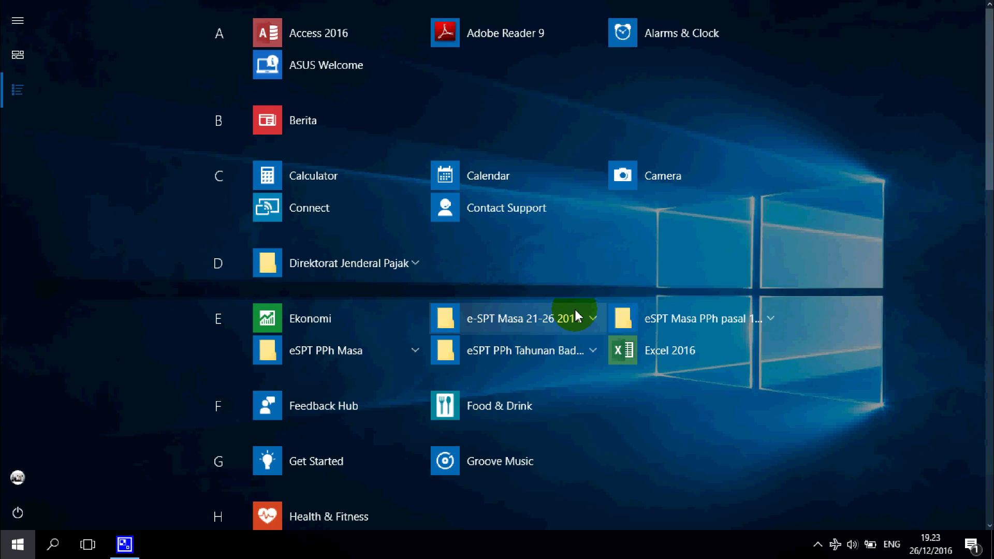
pyautogui.click(398, 354)
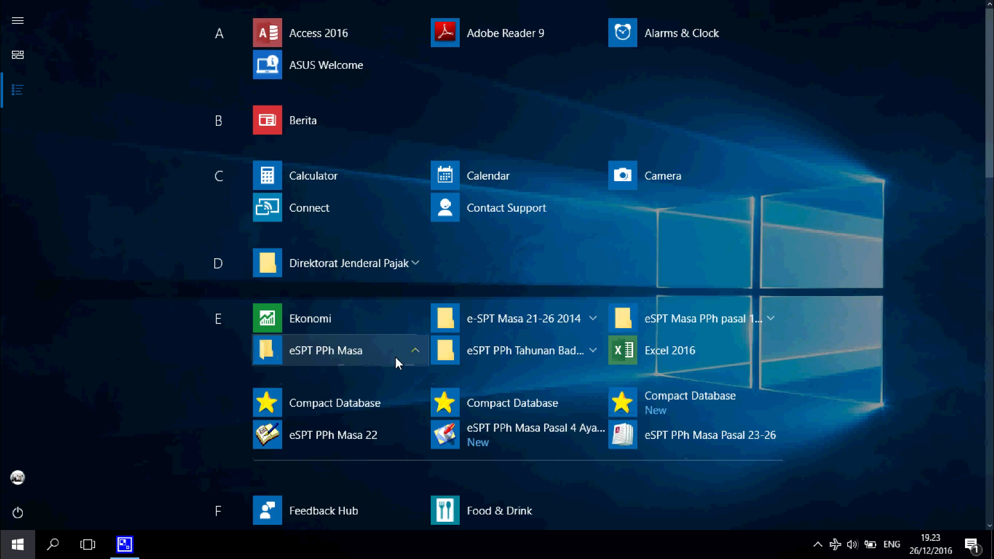
pyautogui.scroll(-5, 635, 213)
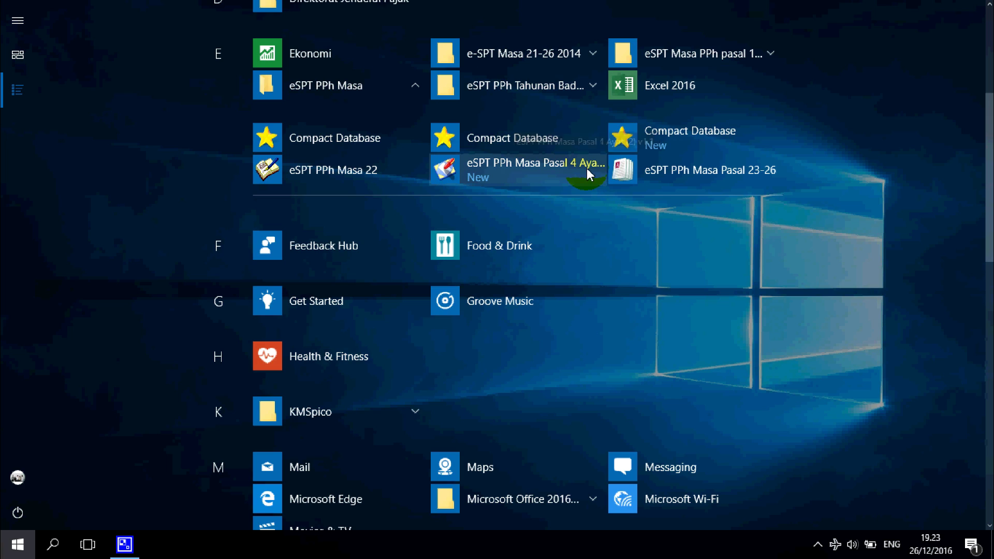
pyautogui.click(545, 164)
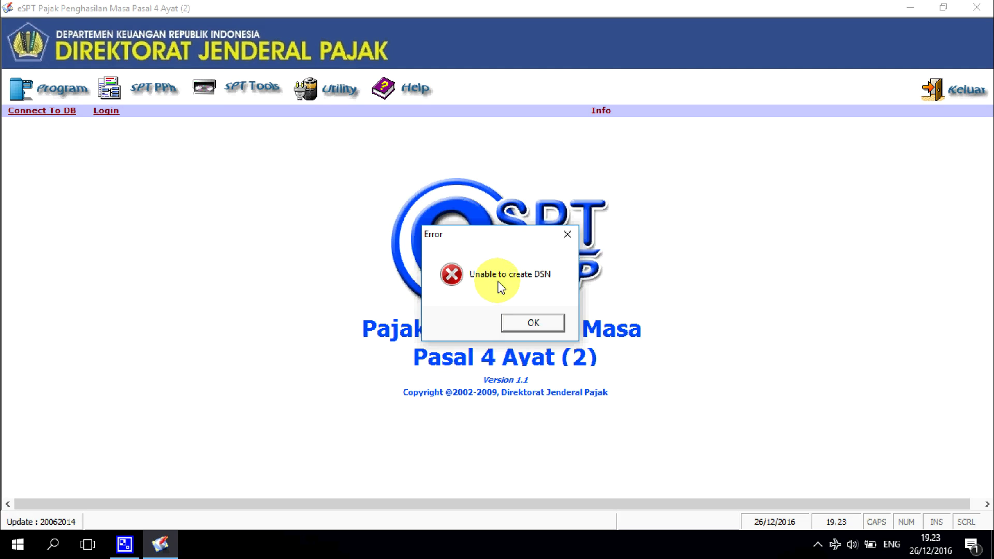
pyautogui.click(568, 235)
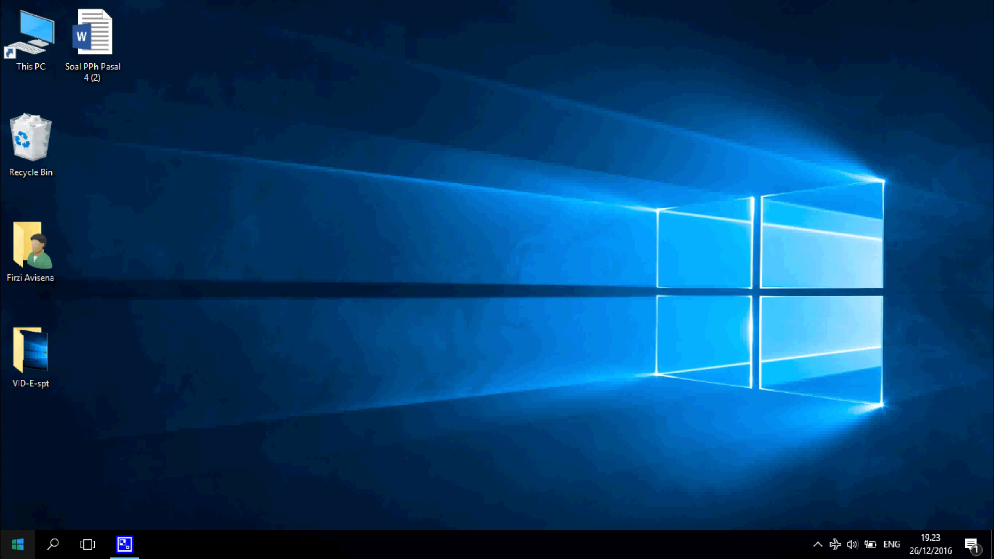
# Step: Run the eSPT Pasal 4 app from All apps as administrator, approving the UAC prompt
pyautogui.press('super')
pyautogui.click(19, 89)
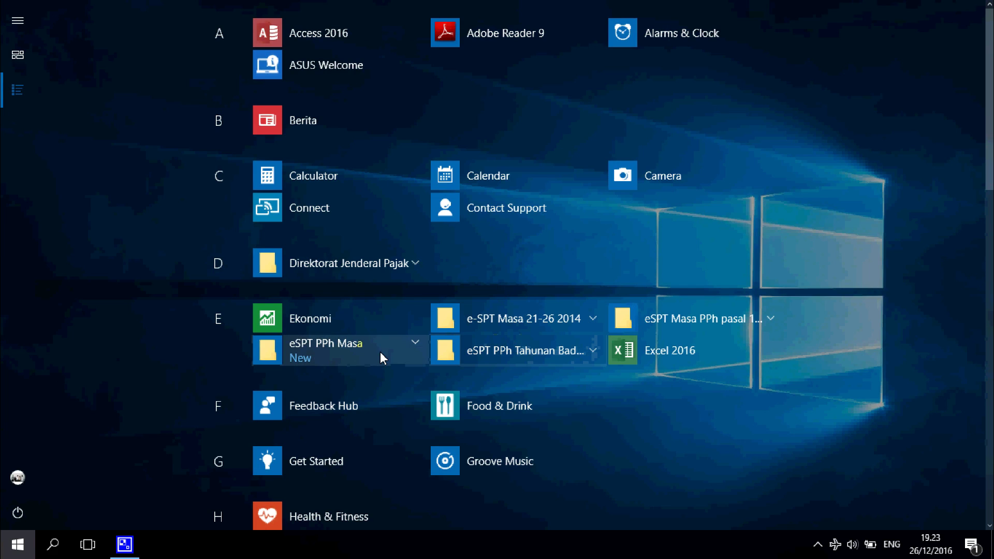
pyautogui.click(381, 353)
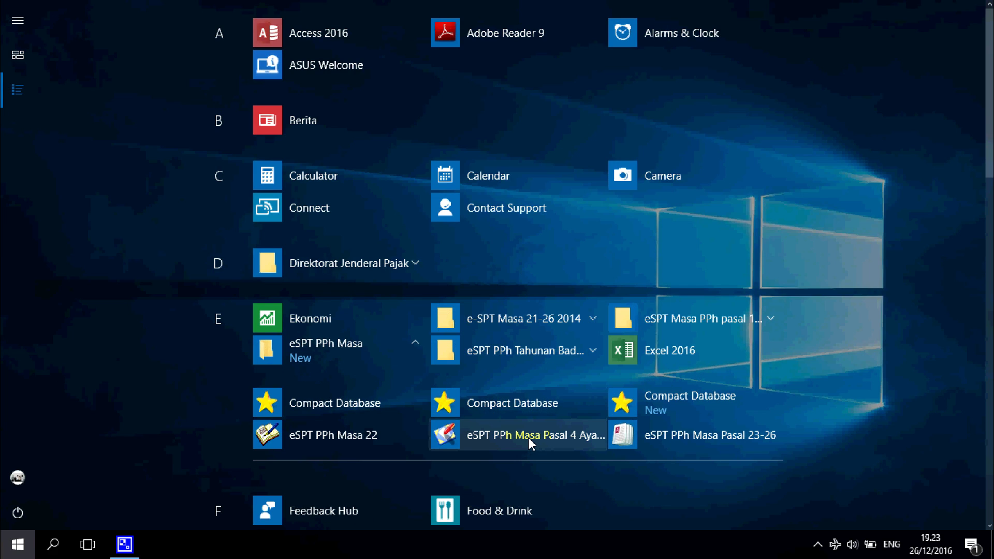
pyautogui.rightClick(534, 436)
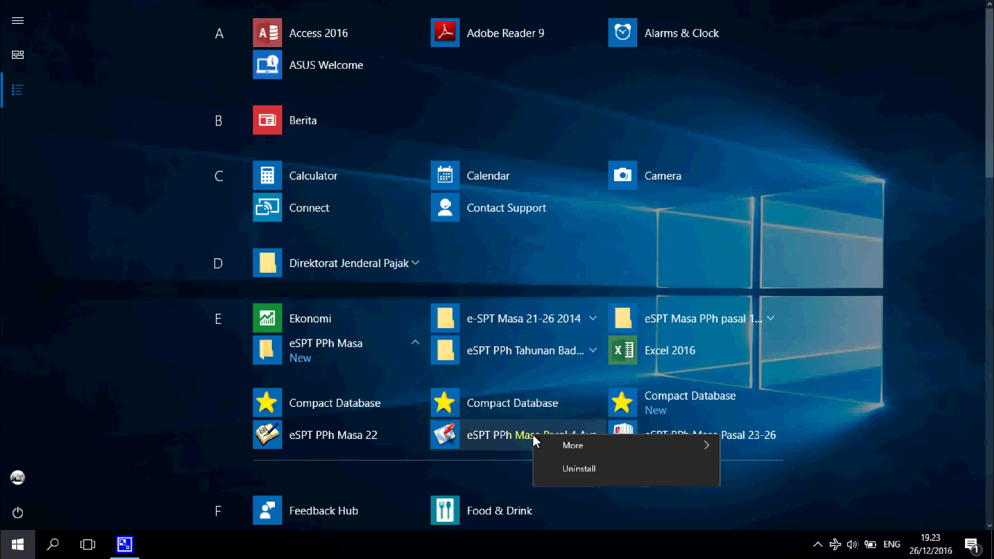
pyautogui.moveTo(591, 477)
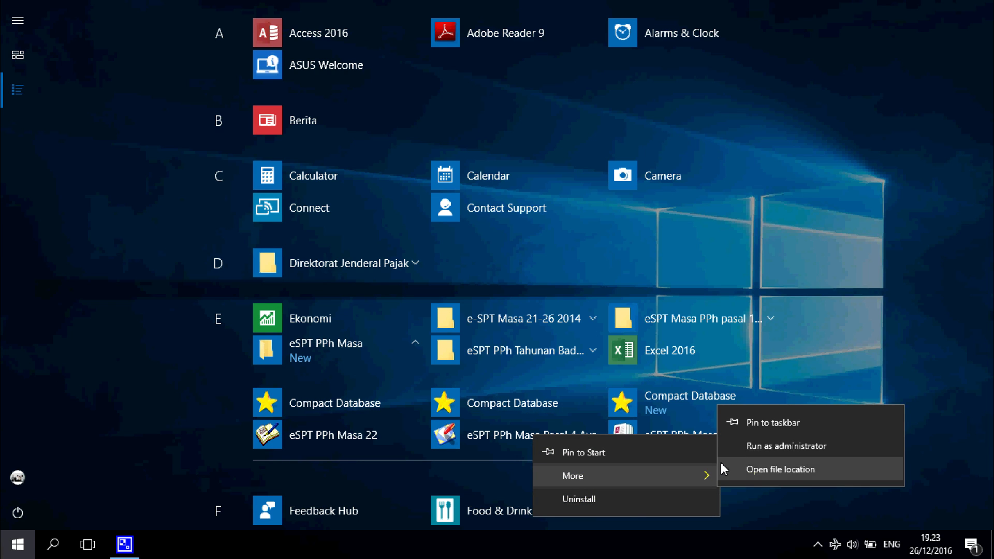
pyautogui.click(802, 446)
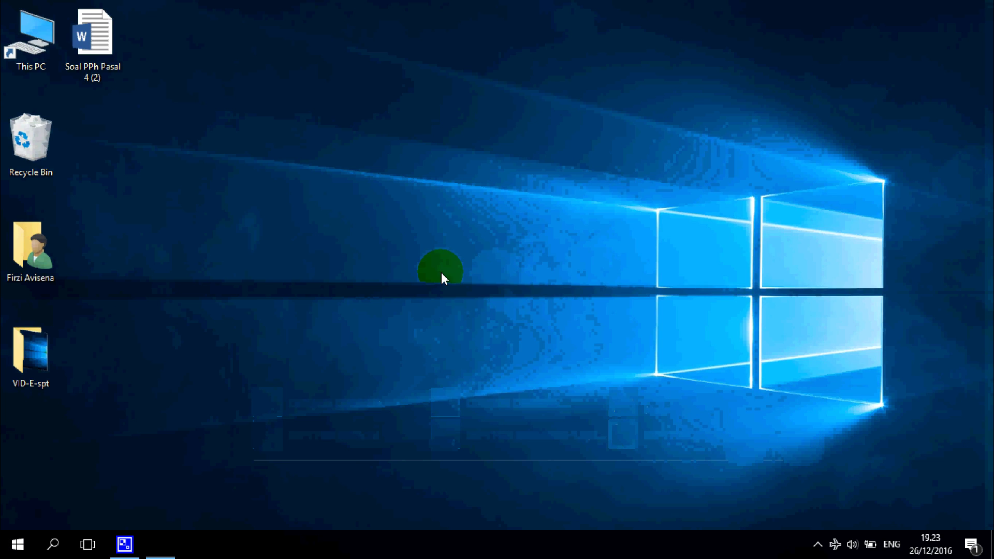
pyautogui.click(455, 381)
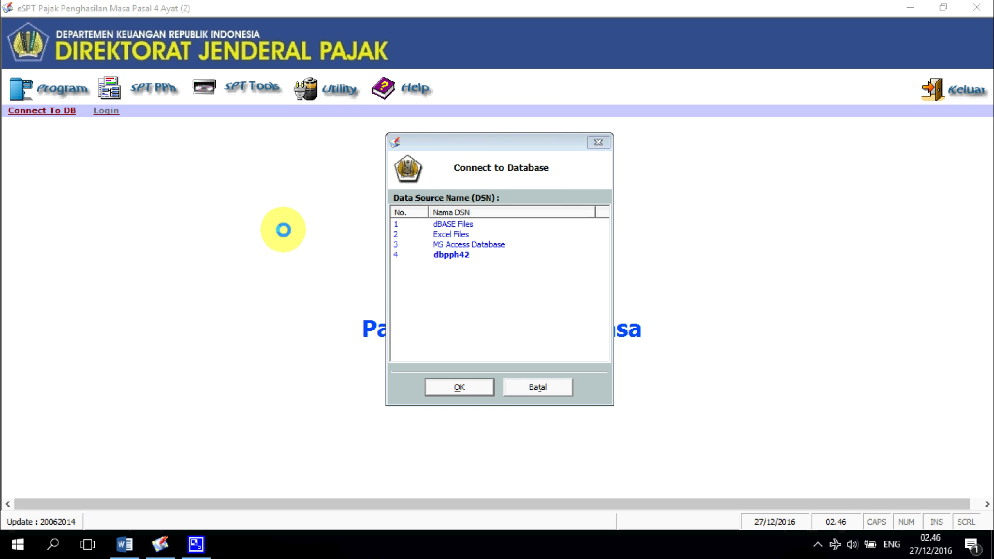
# Step: Browse File Explorer to C:\Program Files (x86)\DJP\eSPT PPh 4(2)\Database
pyautogui.click(6, 553)
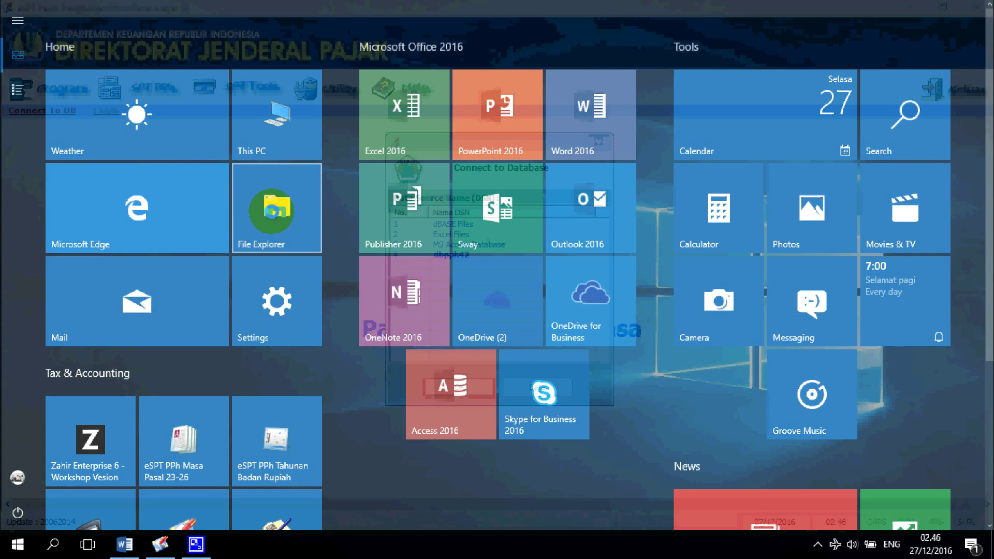
pyautogui.click(270, 211)
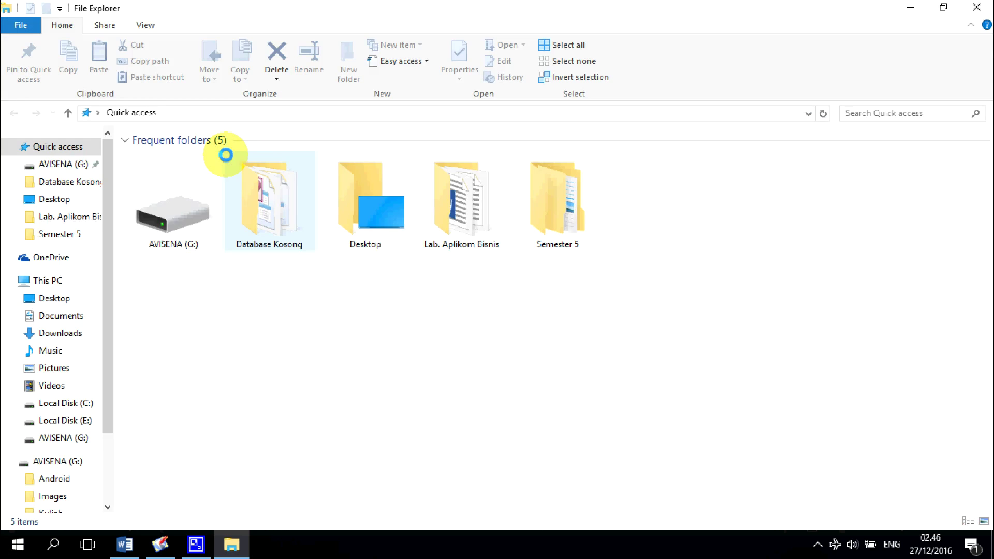
pyautogui.click(83, 395)
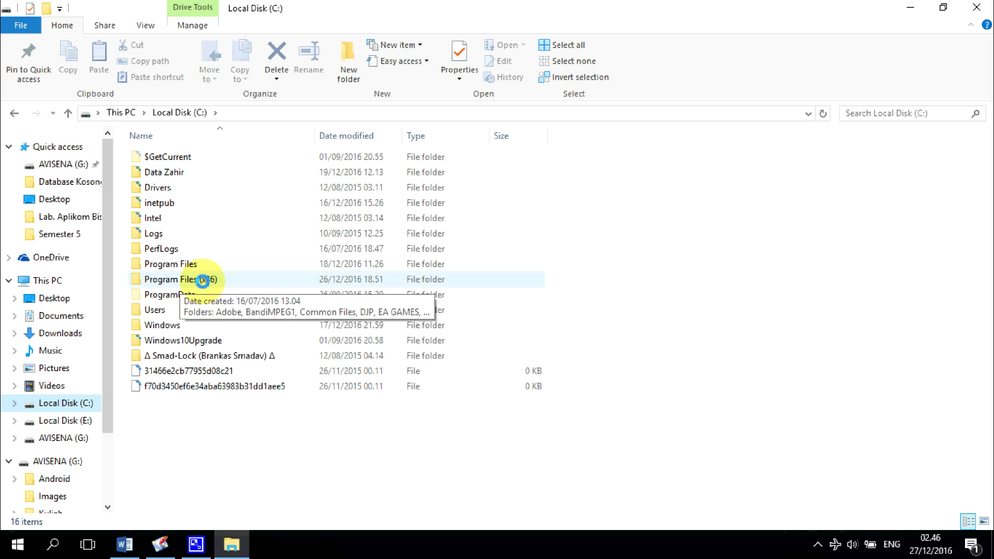
pyautogui.doubleClick(202, 280)
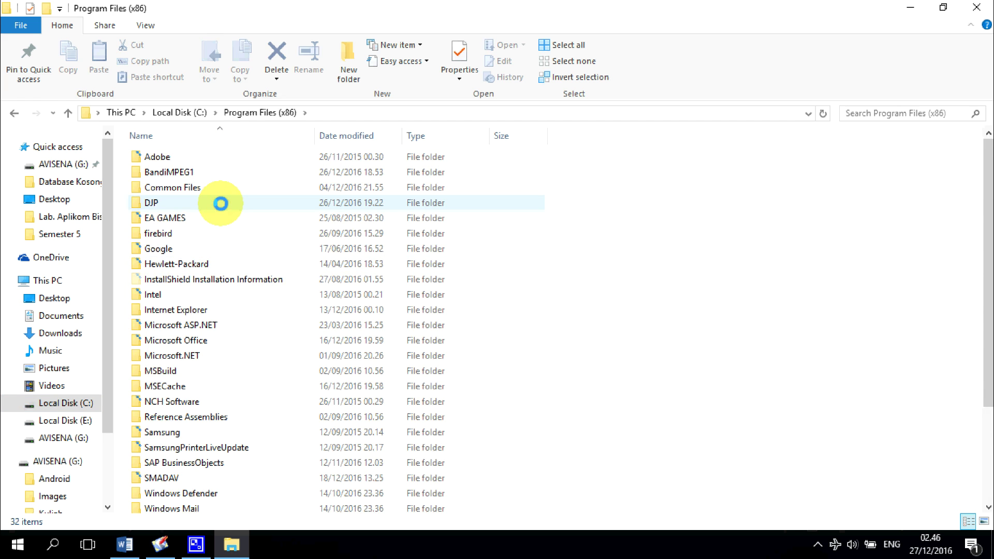
pyautogui.doubleClick(220, 204)
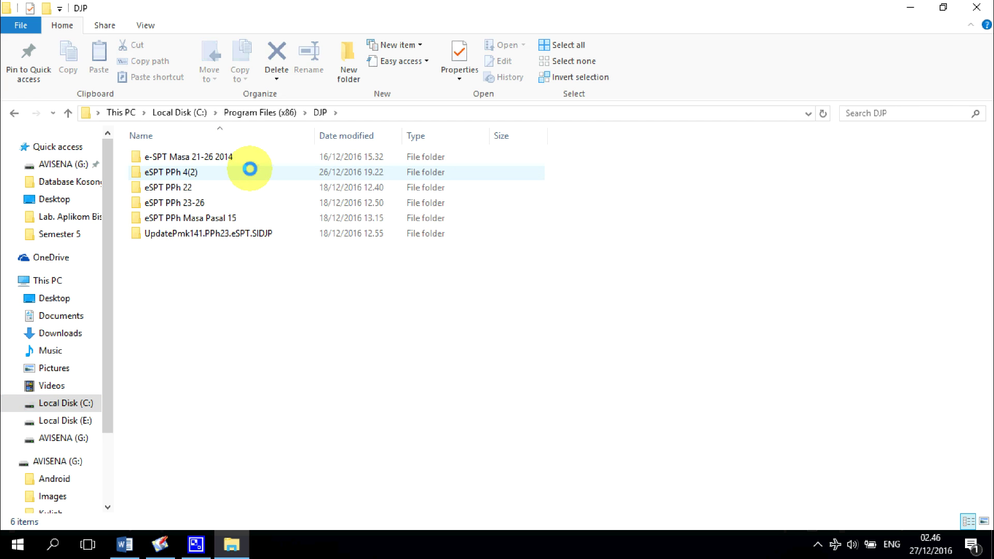
pyautogui.doubleClick(249, 169)
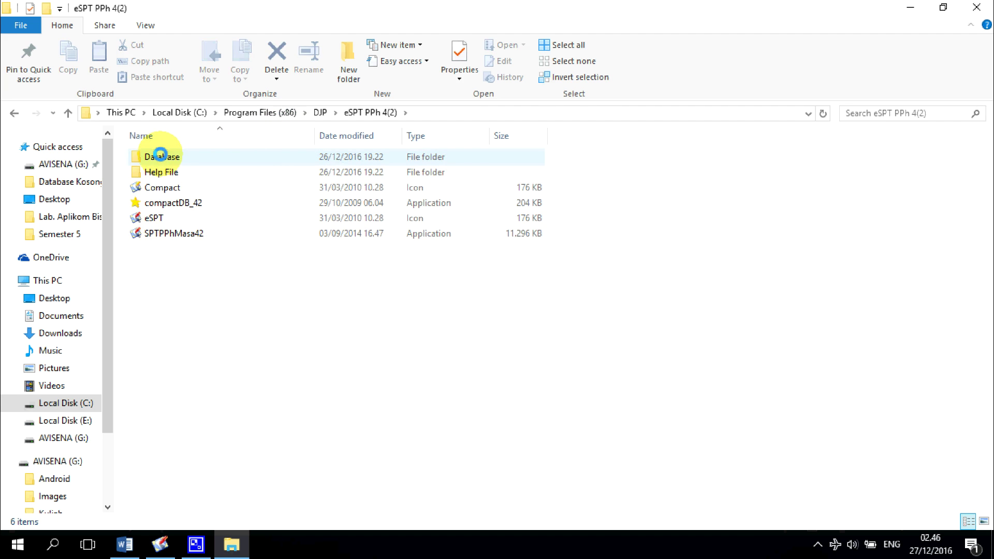
pyautogui.doubleClick(144, 153)
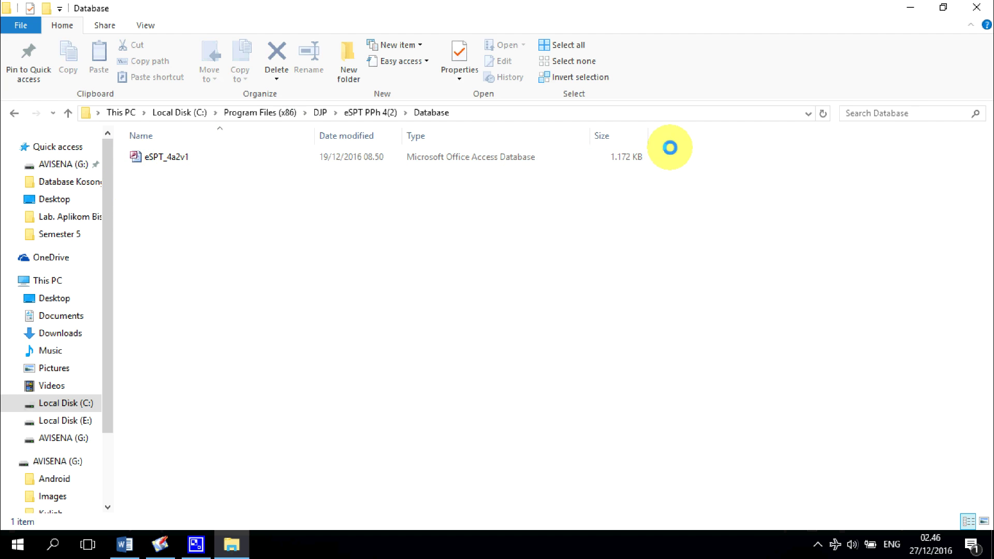
# Step: Copy the eSPT_4a2v1 database file
pyautogui.rightClick(192, 159)
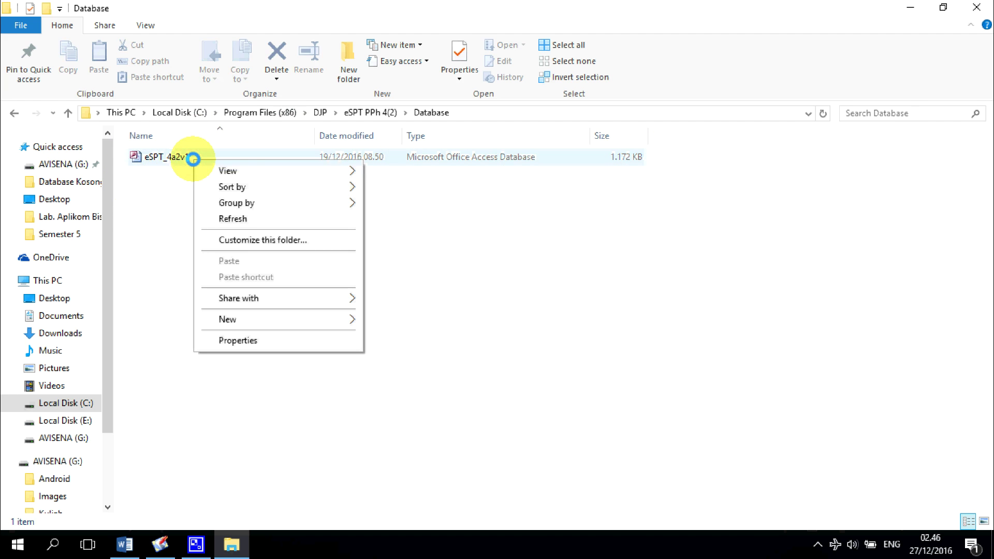
pyautogui.click(184, 210)
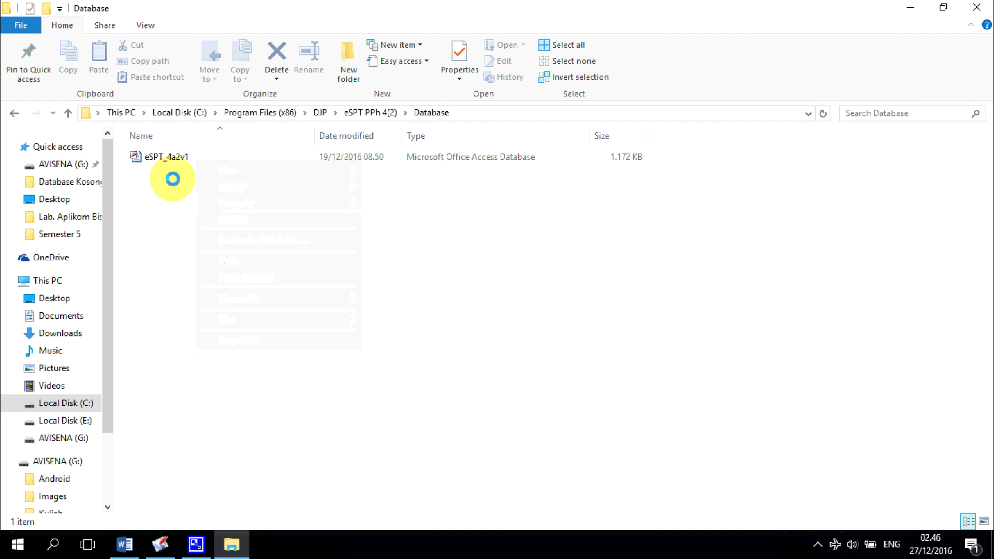
pyautogui.click(181, 156)
pyautogui.rightClick(184, 156)
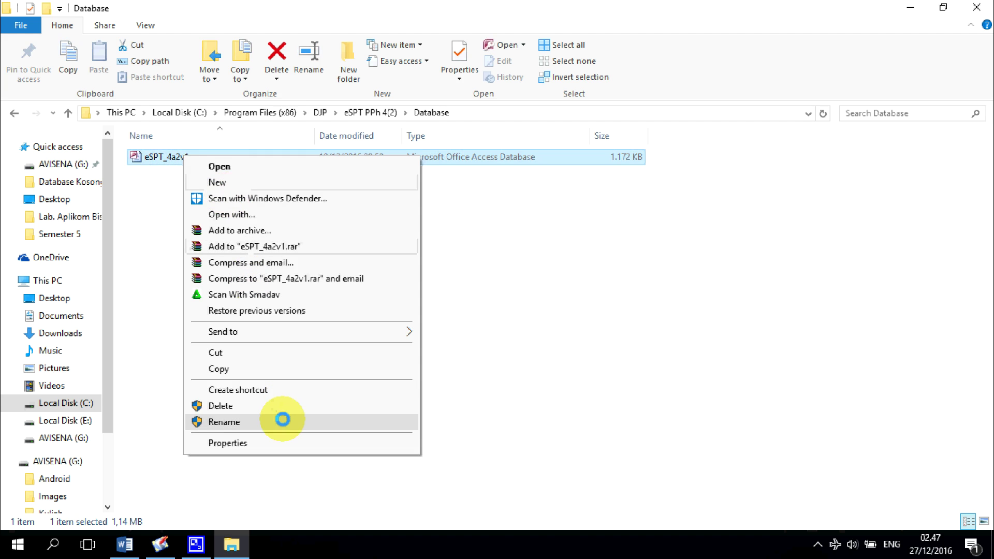
pyautogui.click(279, 369)
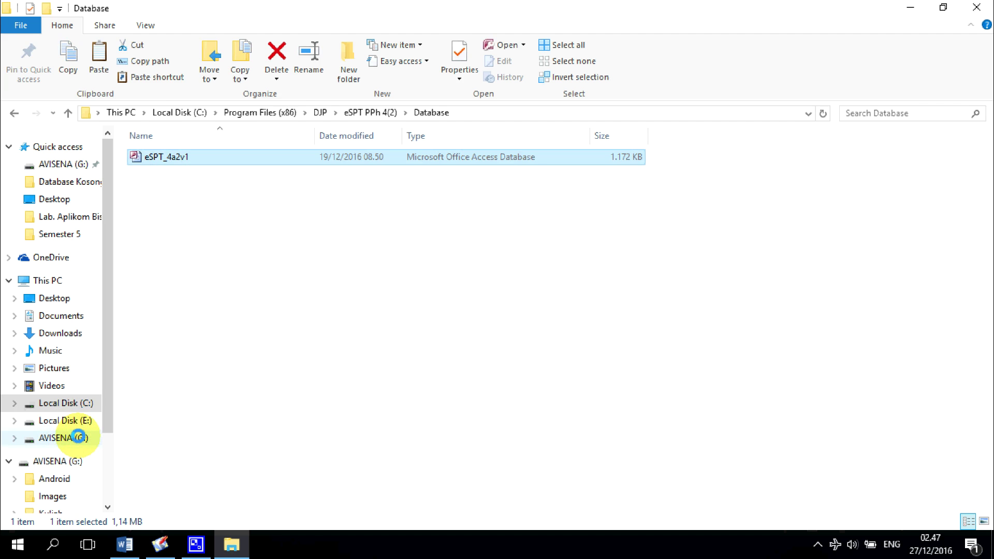
pyautogui.click(78, 437)
# Step: Create a PT VOKASIUI folder on the G: drive and open it
pyautogui.rightClick(284, 299)
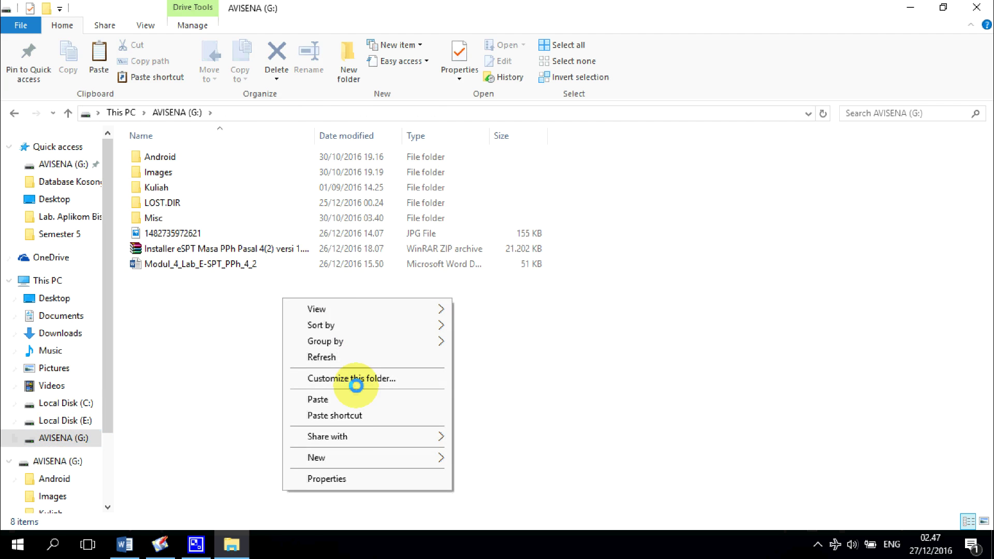
pyautogui.moveTo(359, 456)
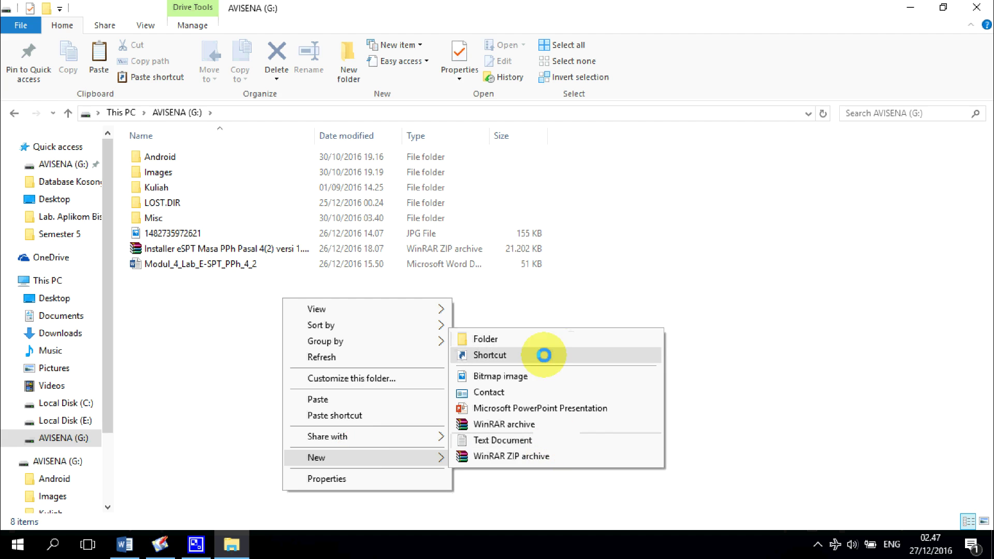
pyautogui.click(556, 338)
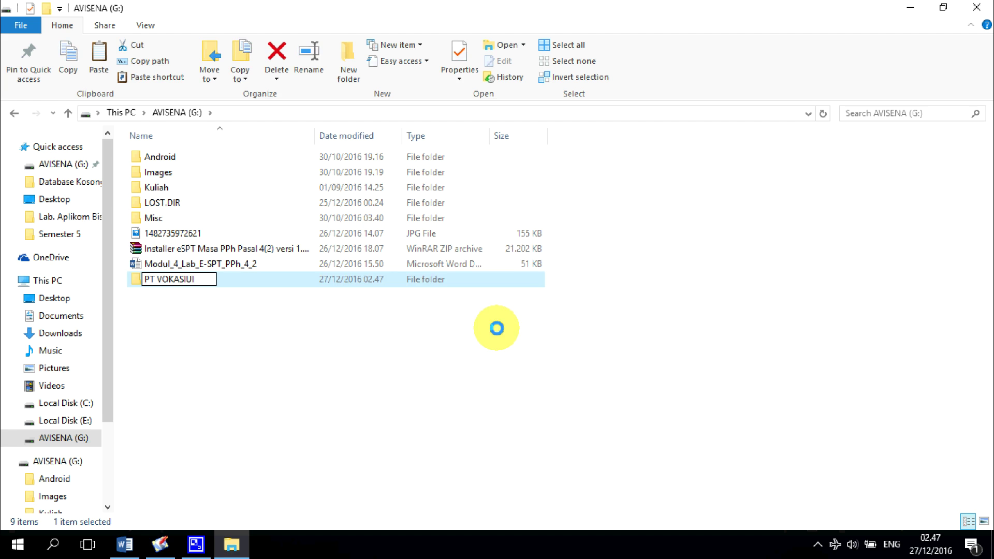
pyautogui.click(362, 328)
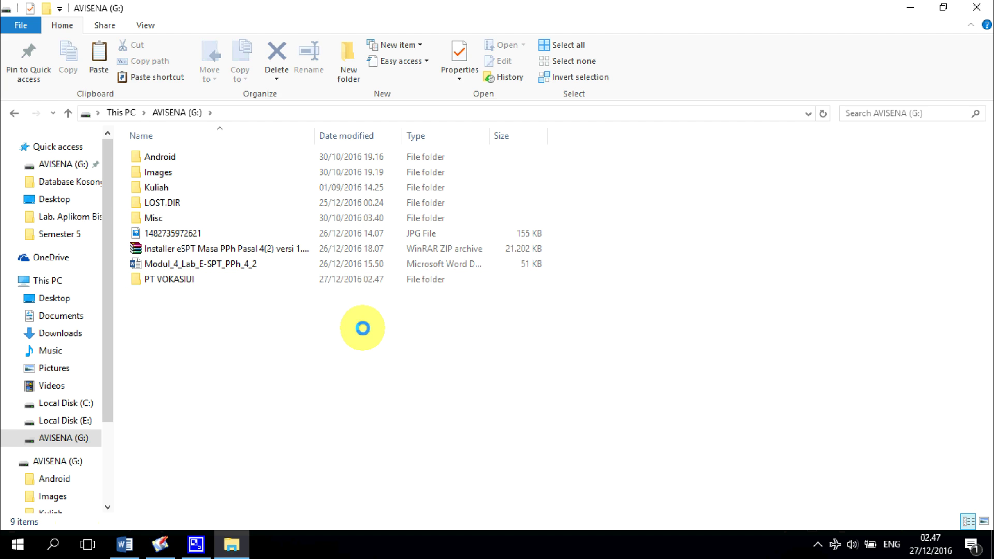
pyautogui.doubleClick(272, 279)
# Step: Paste the eSPT_4a2v1 database into the folder and rename it to PT VOKASIUI
pyautogui.rightClick(235, 201)
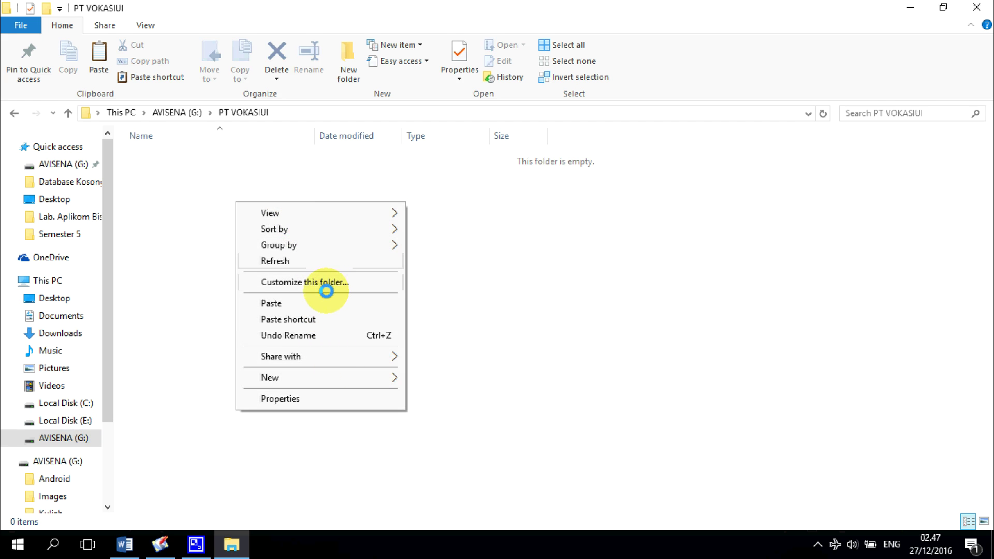
pyautogui.click(331, 301)
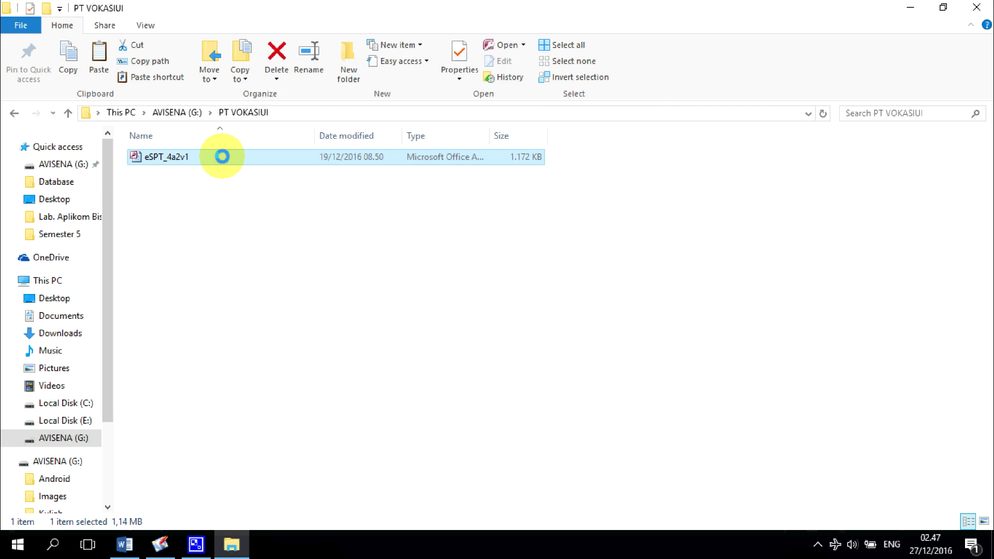
pyautogui.rightClick(223, 158)
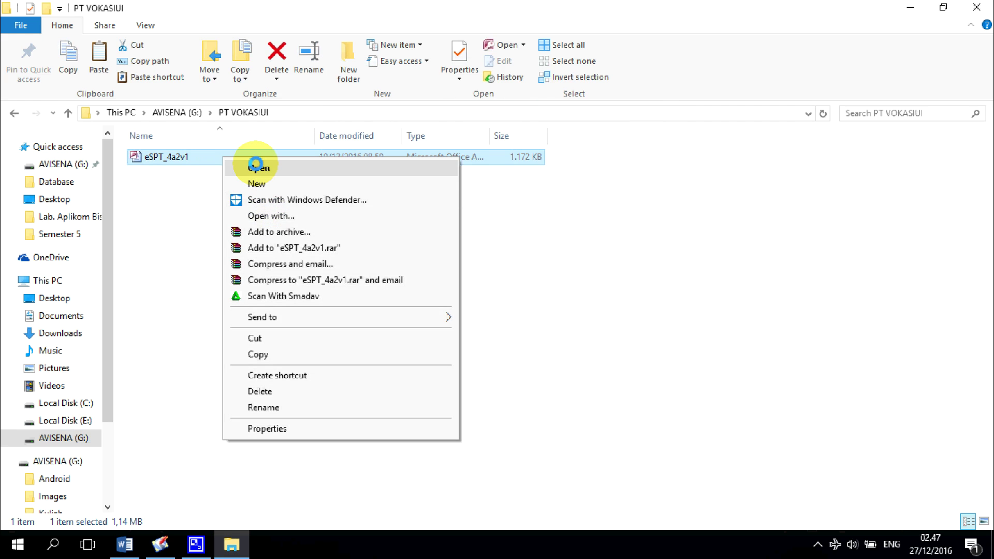
pyautogui.click(306, 408)
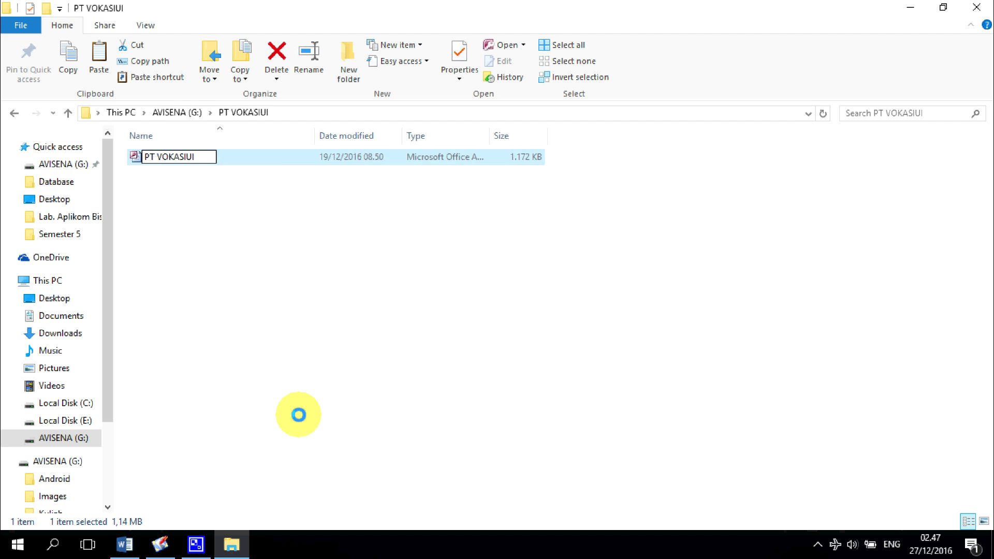
pyautogui.write('PT VOKASIUI')
pyautogui.click(290, 310)
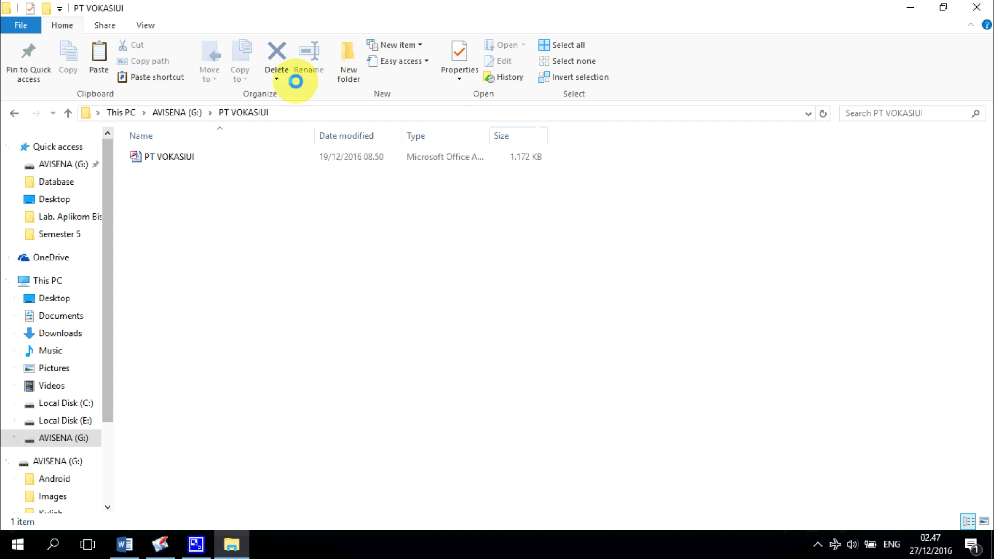
# Step: Close File Explorer and search Windows for 'odbc' to reach the 32-bit ODBC setup
pyautogui.click(976, 7)
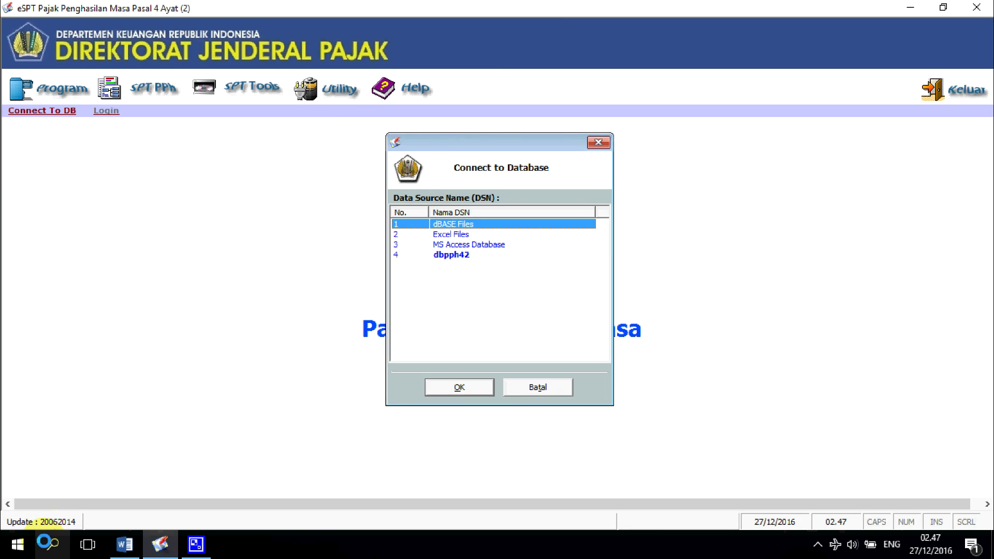
pyautogui.click(51, 546)
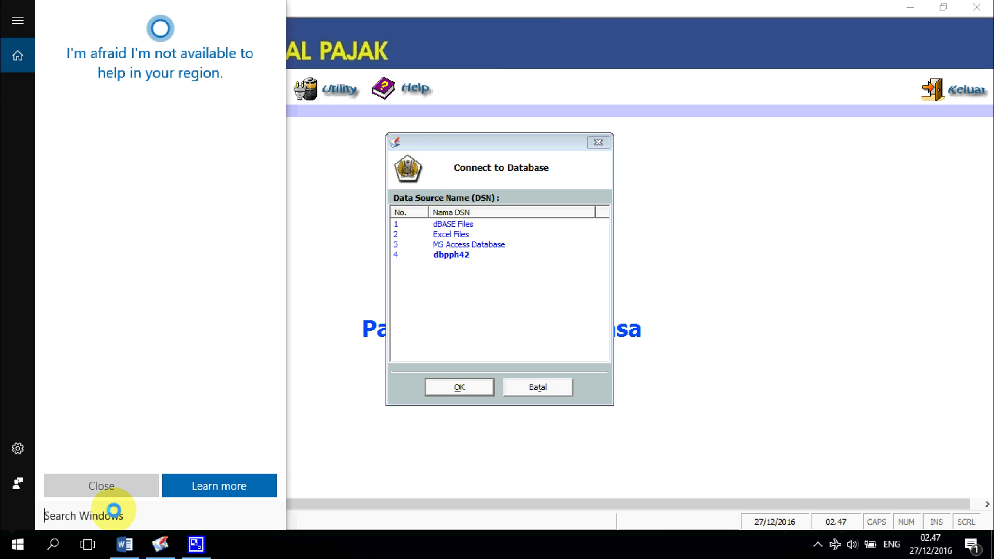
pyautogui.write('odbc')
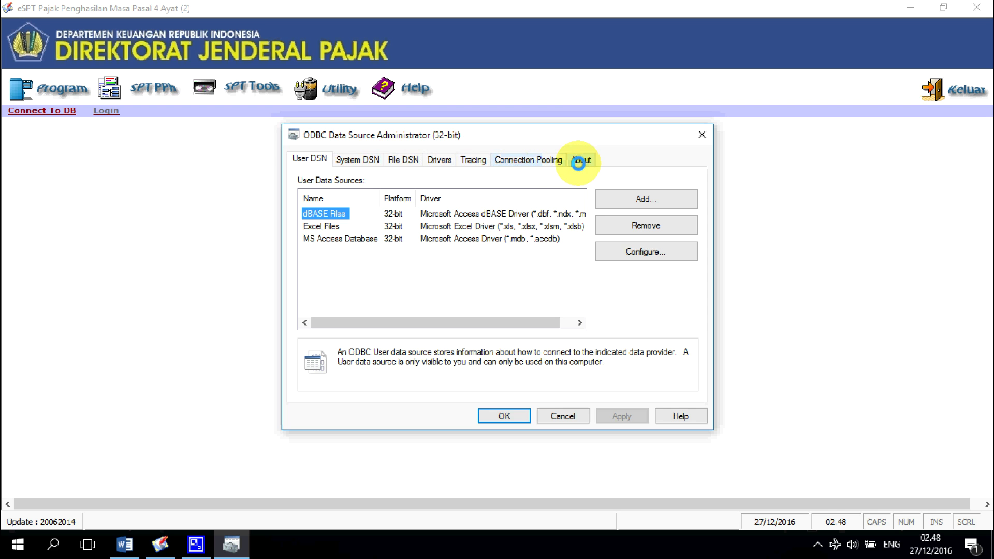
# Step: Add a new Microsoft Access (*.mdb) system data source named PT VOKASIUI
pyautogui.click(361, 160)
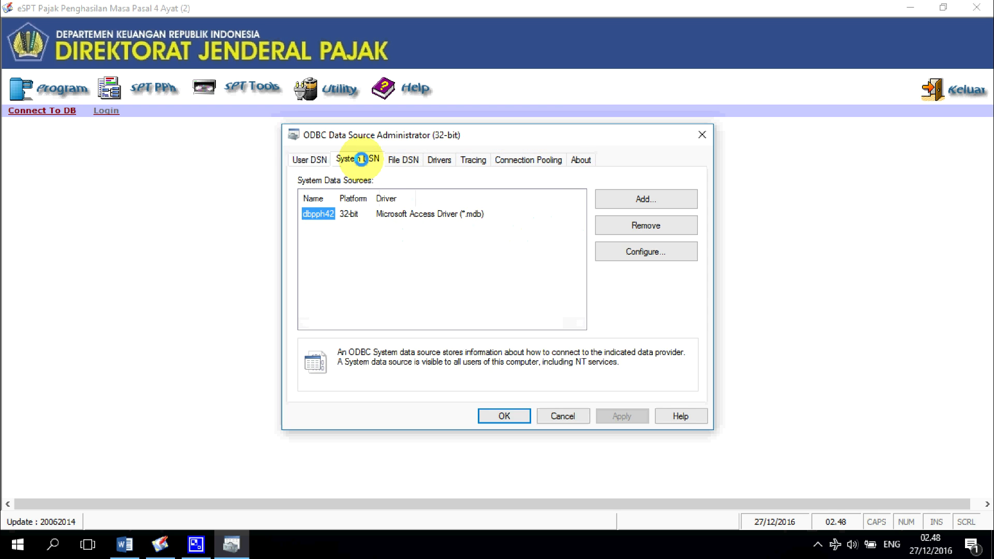
pyautogui.click(649, 198)
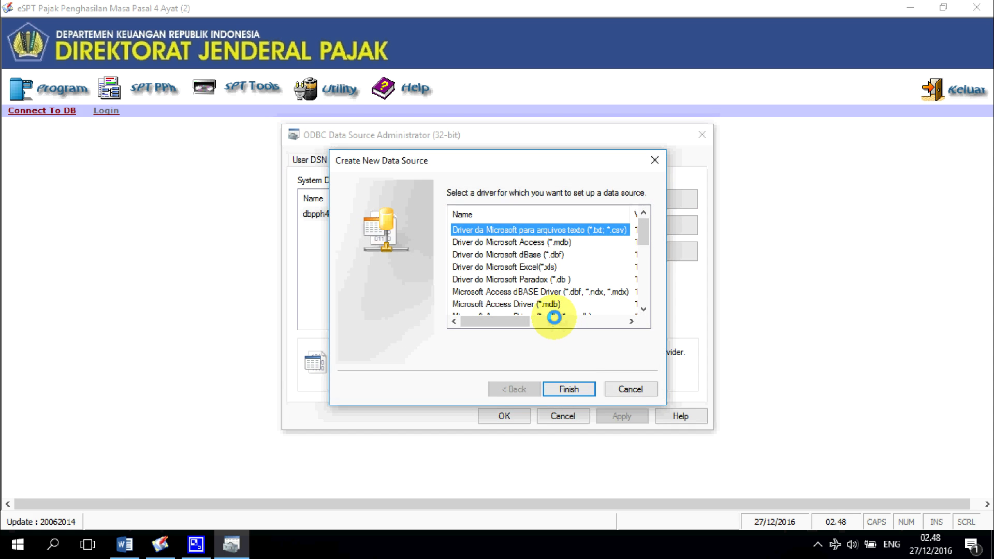
pyautogui.click(529, 304)
pyautogui.click(569, 390)
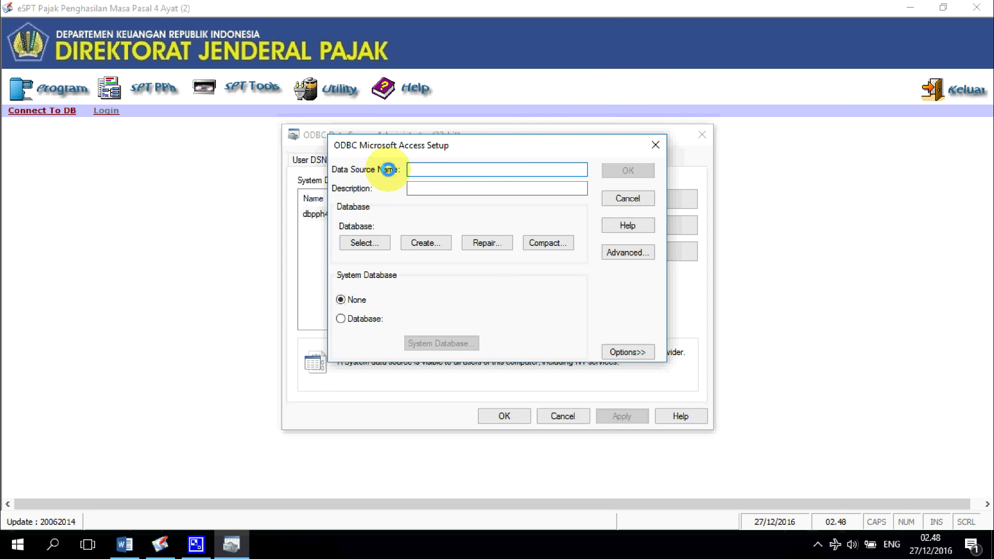
pyautogui.write('PT VOKASIUI')
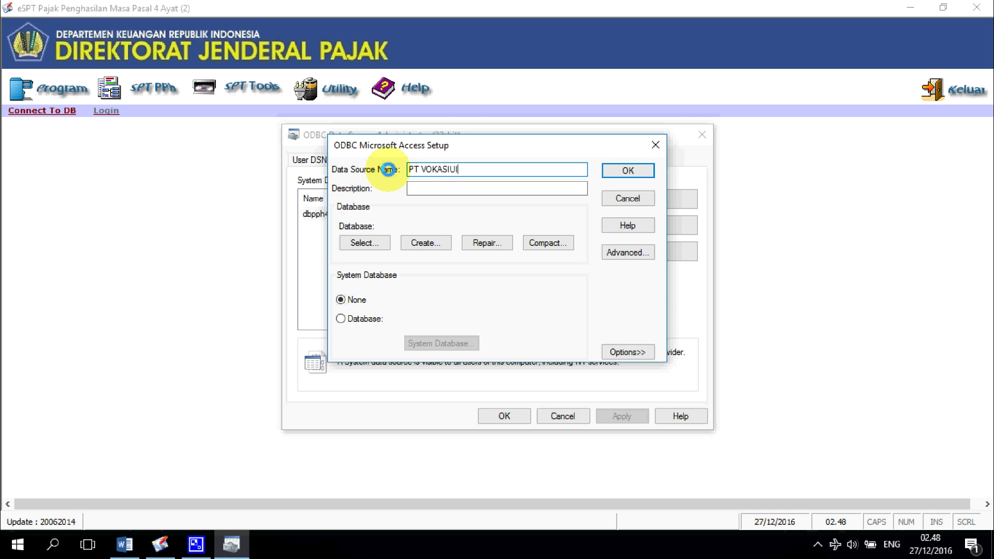
# Step: Link the data source to G:\pt vokasiui\PT VOKASIUI.mdb and save it
pyautogui.click(365, 243)
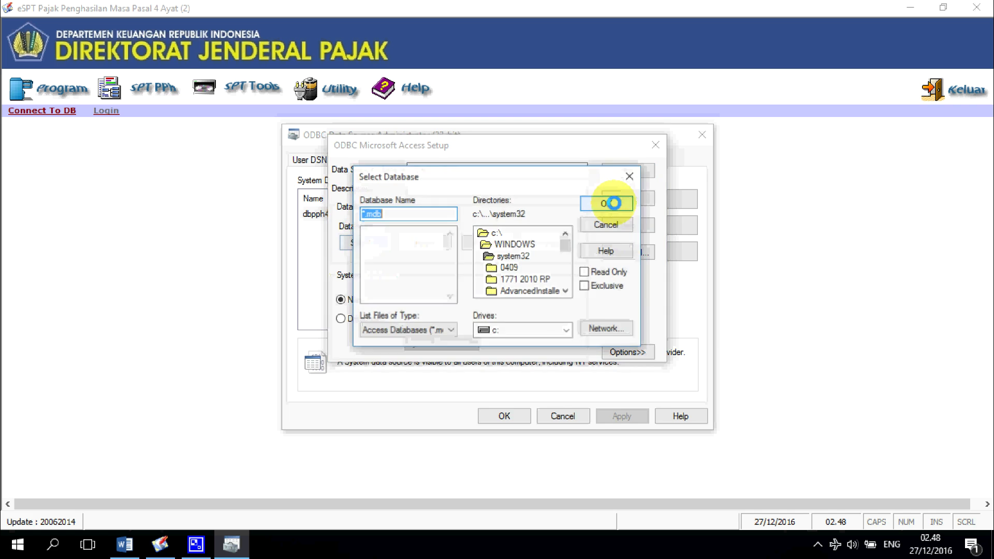
pyautogui.click(566, 330)
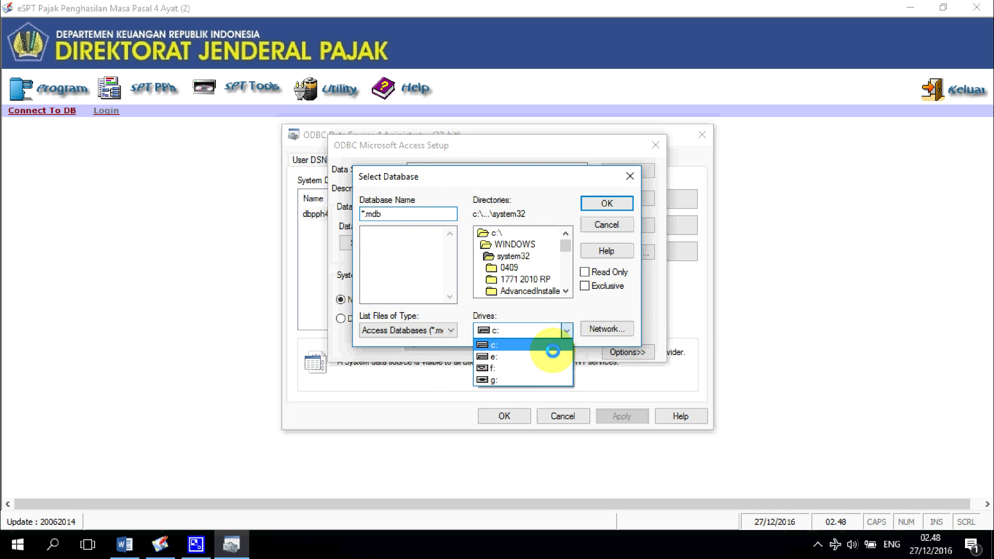
pyautogui.click(528, 381)
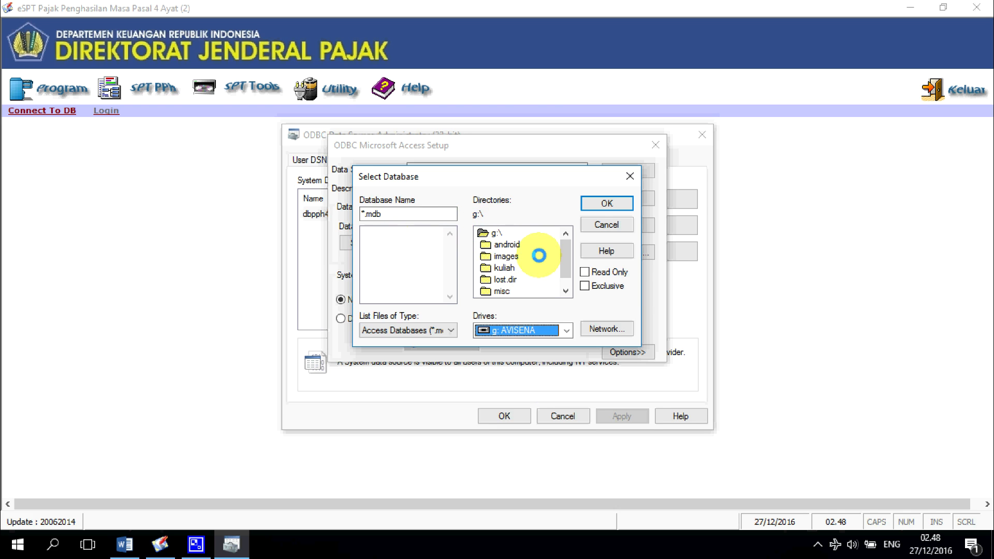
pyautogui.scroll(-1, 535, 266)
pyautogui.scroll(-1, 535, 266)
pyautogui.doubleClick(508, 291)
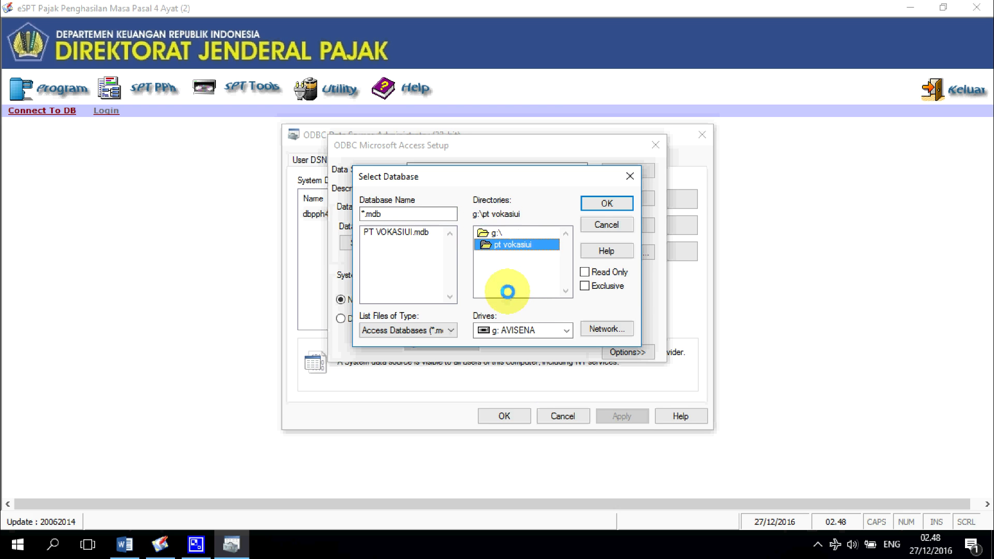
pyautogui.click(373, 234)
pyautogui.click(623, 202)
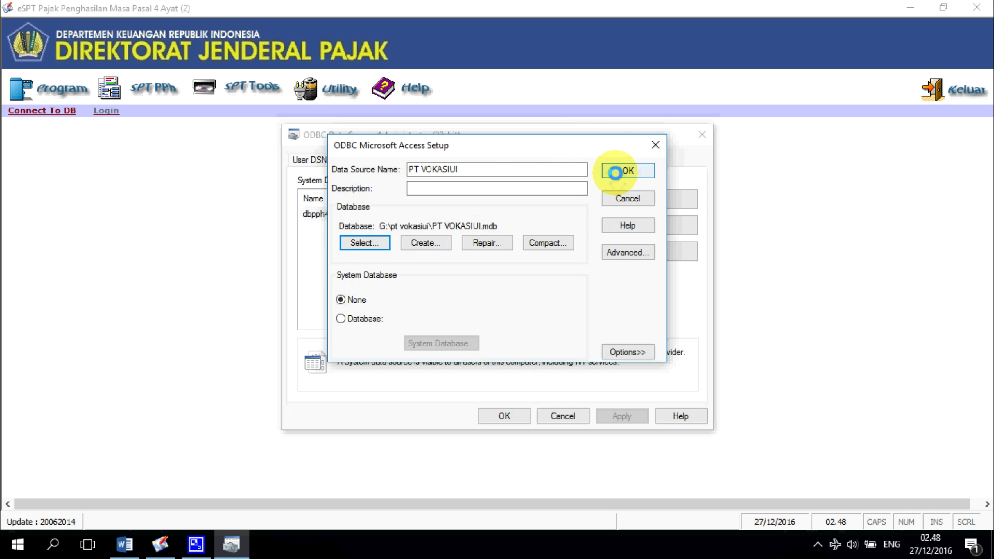
pyautogui.click(624, 171)
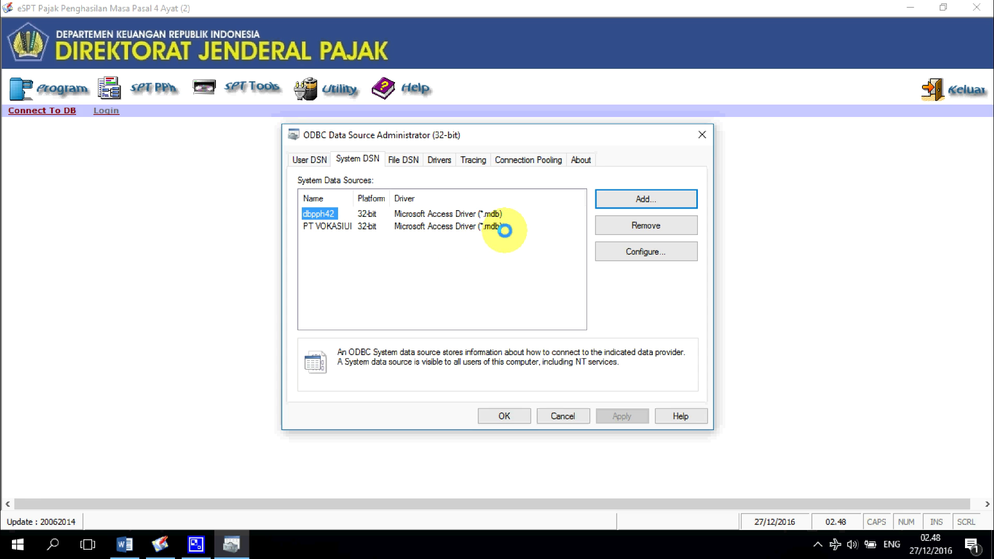
# Step: Close the ODBC administrator and the Connect to Database dialog, then exit eSPT
pyautogui.click(337, 225)
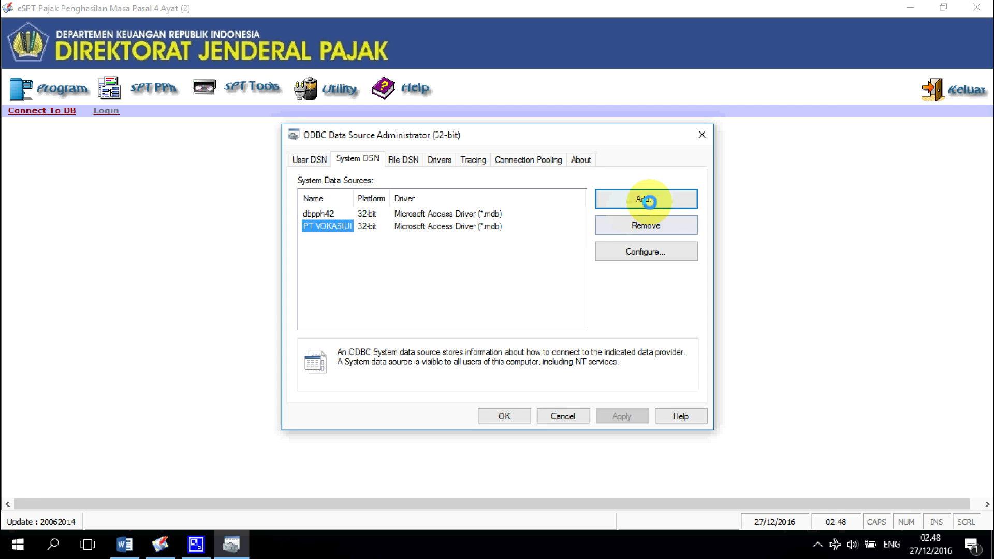
pyautogui.click(515, 415)
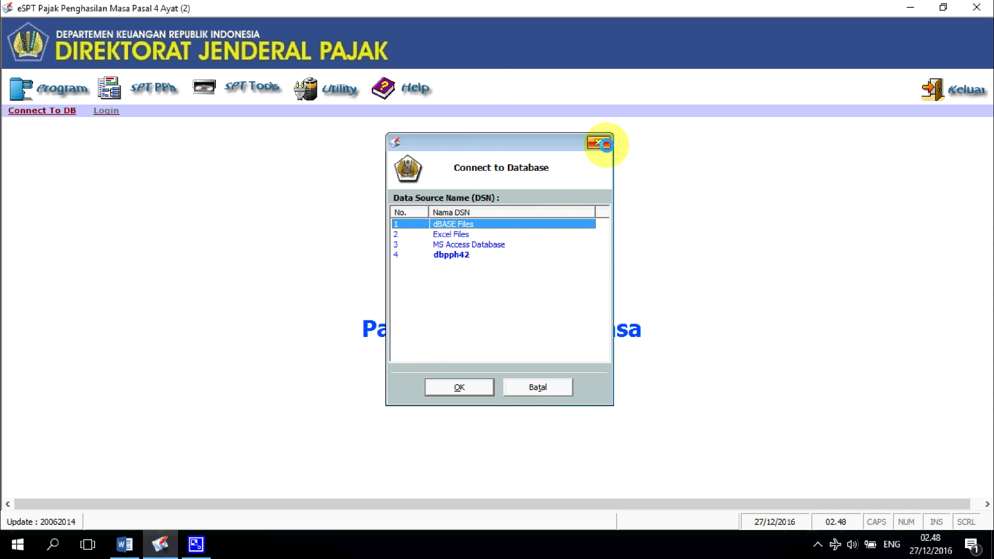
pyautogui.click(605, 144)
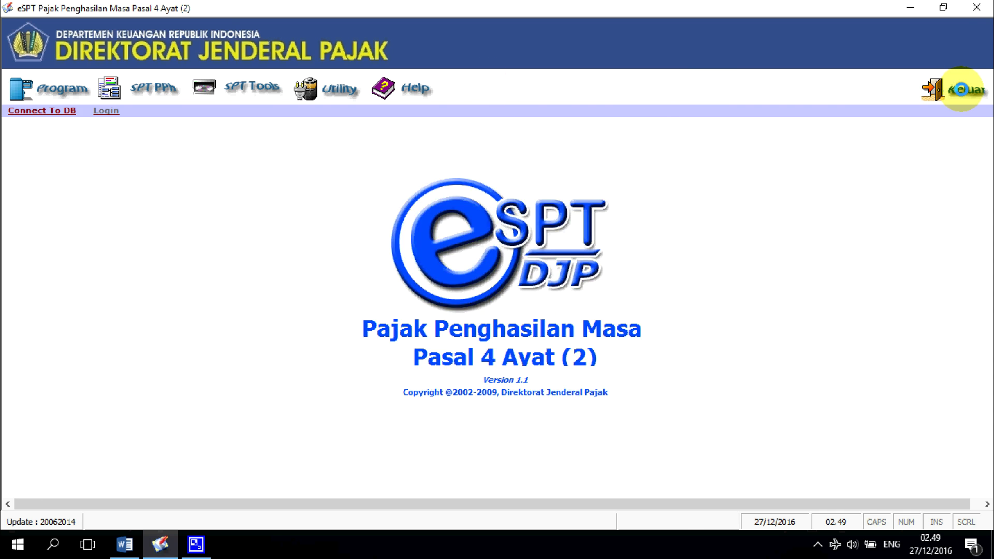
pyautogui.click(961, 89)
# Step: Run eSPT PPh Masa Pasal 4 Ayat (2) as administrator from its Start menu tile
pyautogui.click(17, 544)
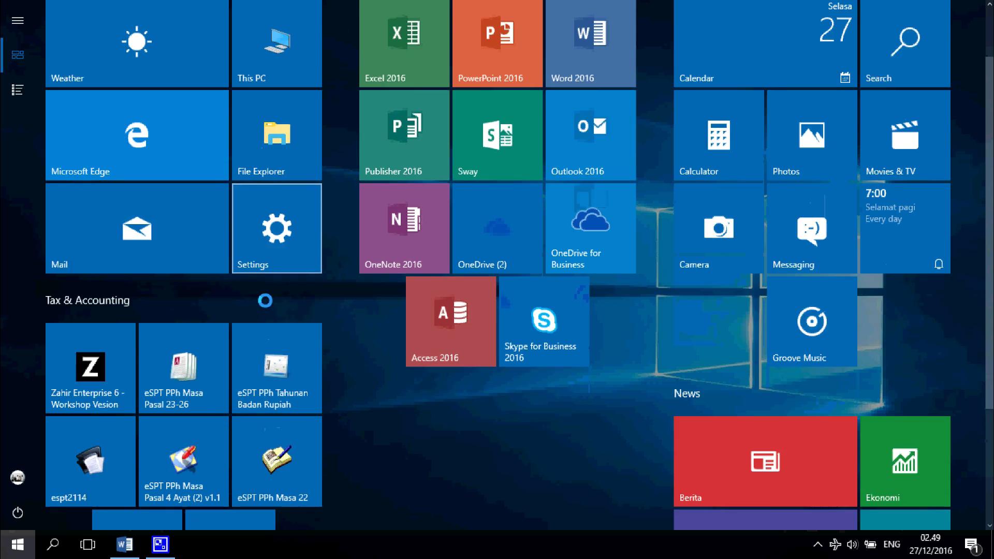
pyautogui.scroll(-3, 265, 300)
pyautogui.rightClick(188, 285)
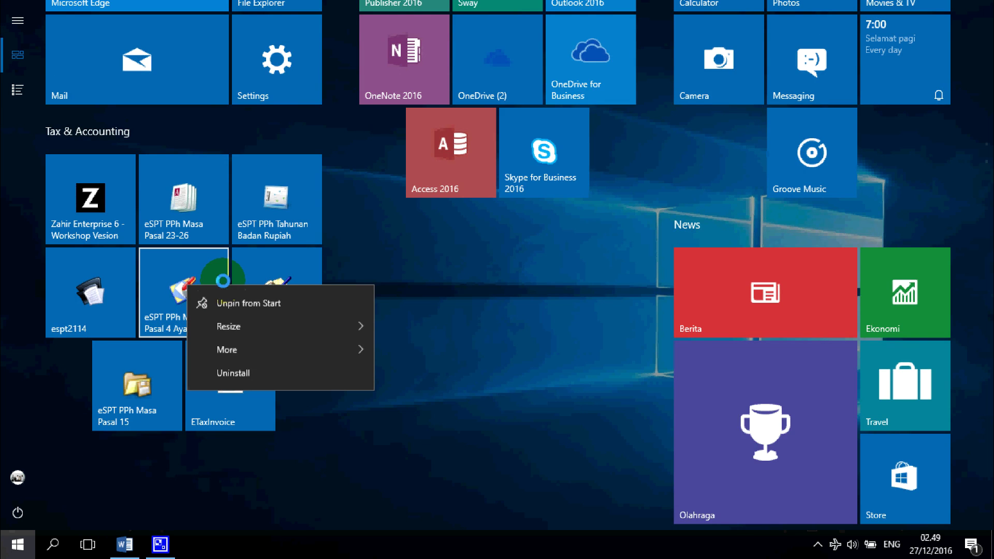
pyautogui.click(256, 348)
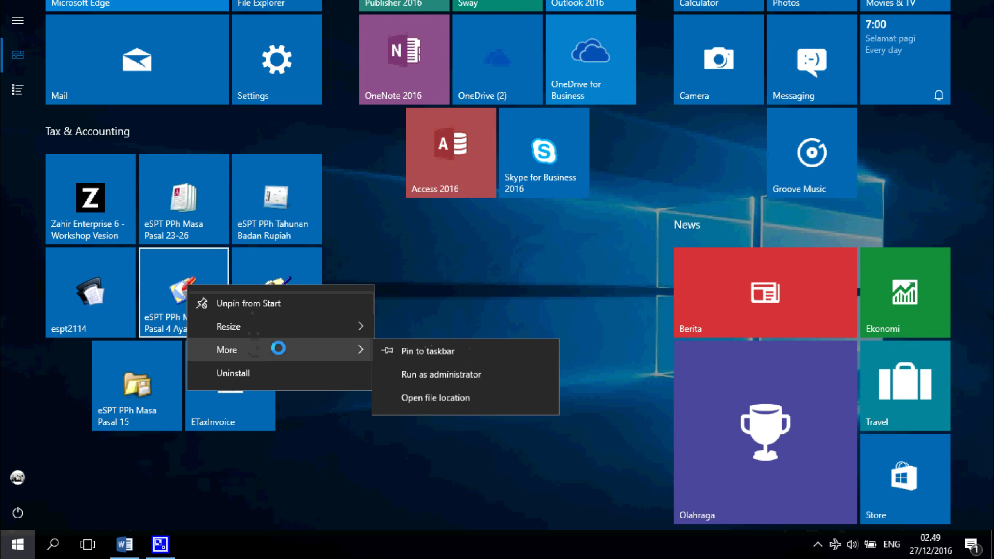
pyautogui.click(449, 378)
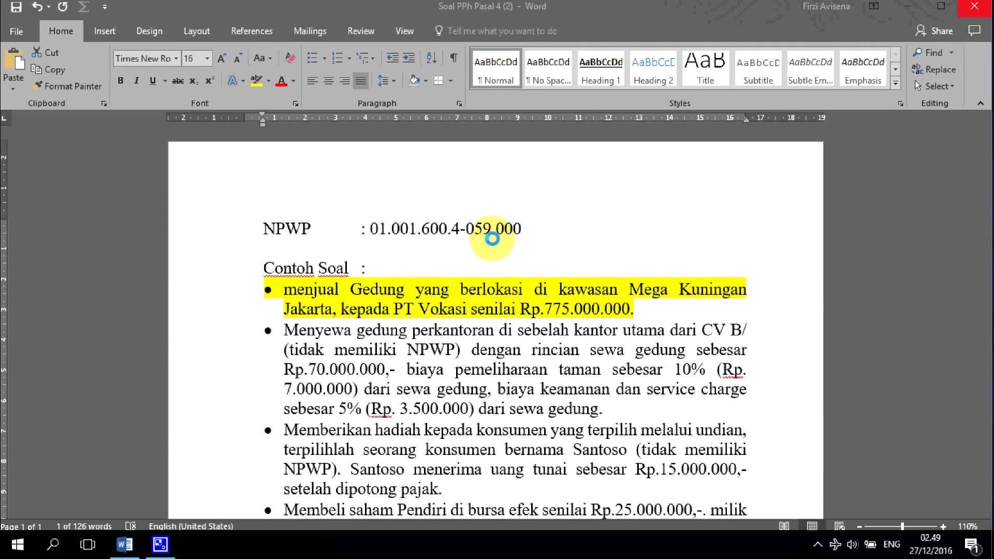
# Step: Allow elevation, dismiss the welcome message, and connect to the PT VOKASIUI data source
pyautogui.click(465, 376)
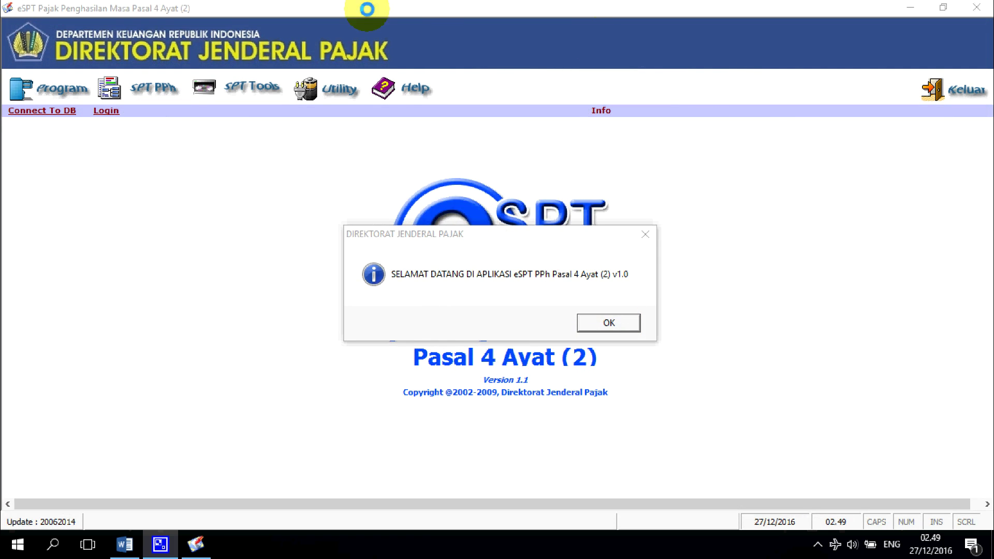
pyautogui.click(611, 323)
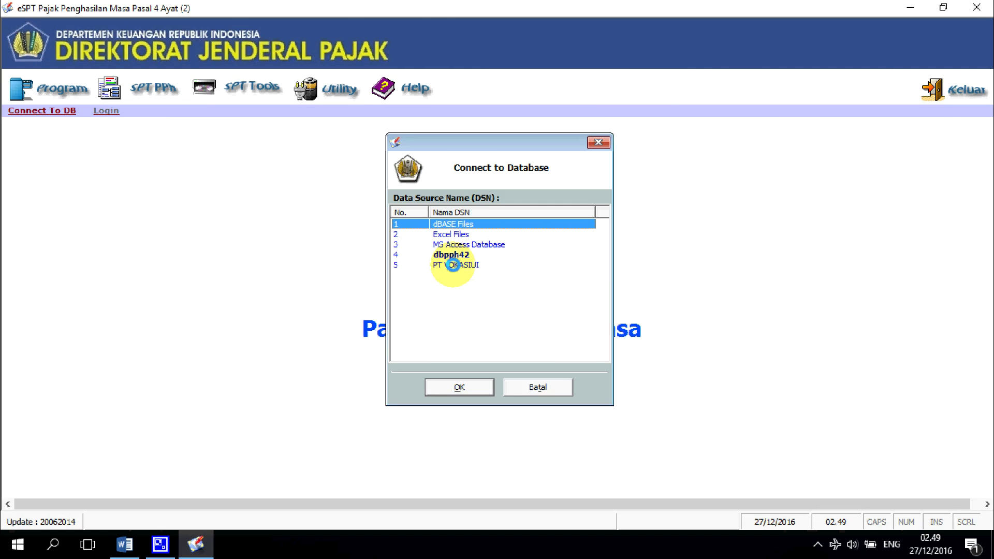
pyautogui.click(454, 265)
pyautogui.click(450, 389)
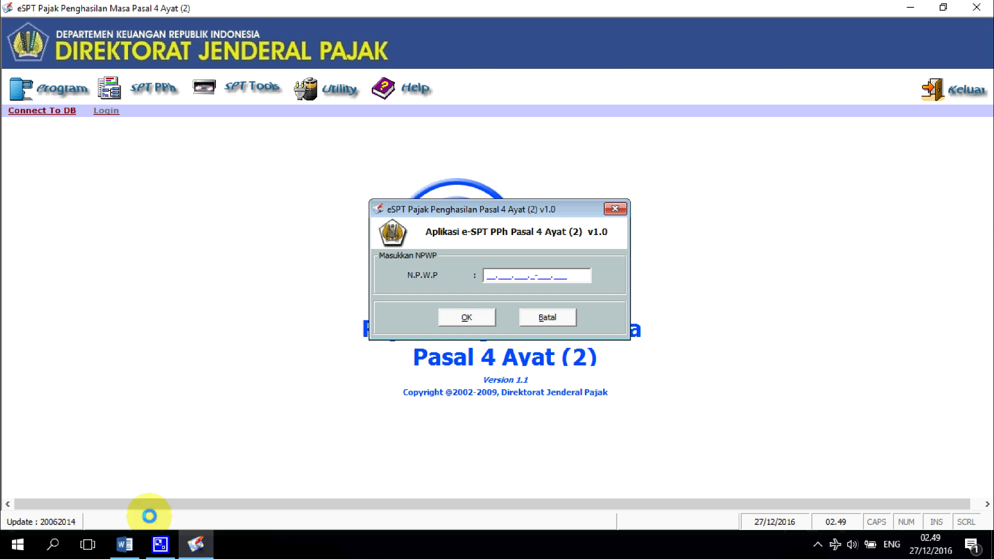
# Step: Copy the company NPWP from the Word document and paste it into eSPT to log in
pyautogui.click(126, 543)
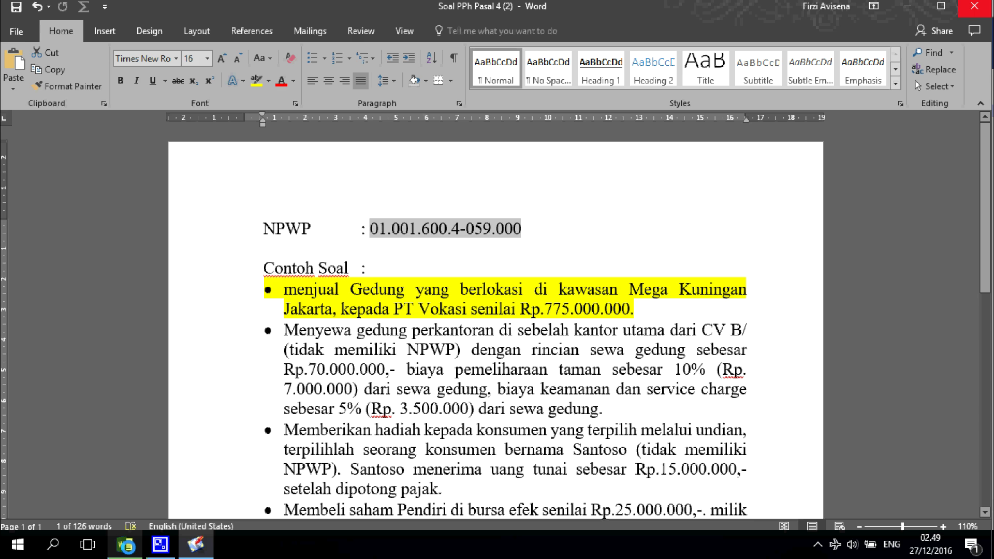
pyautogui.click(414, 259)
pyautogui.moveTo(370, 224); pyautogui.dragTo(520, 234)
pyautogui.hotkey('ctrl', 'c')
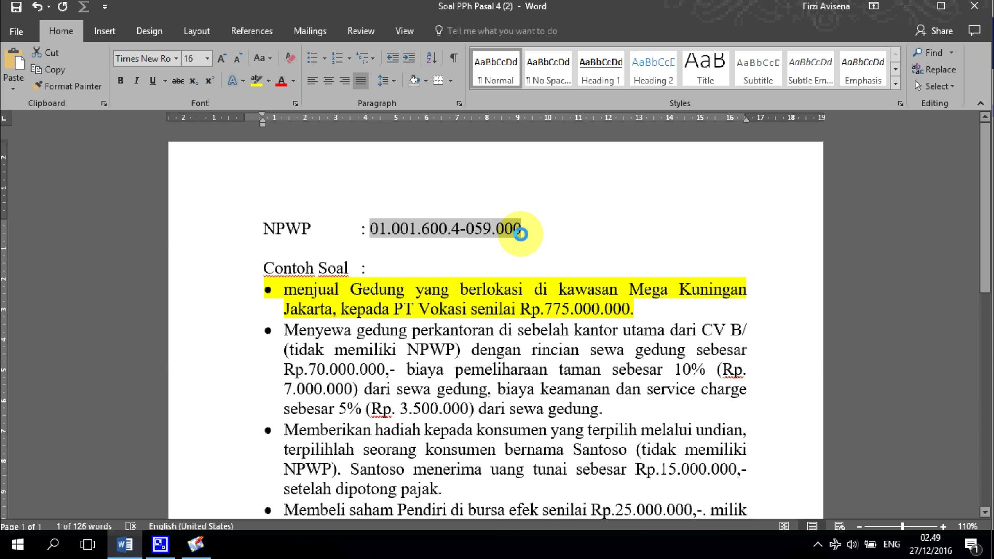
pyautogui.hotkey('alt', 'Tab')
pyautogui.hotkey('ctrl', 'v')
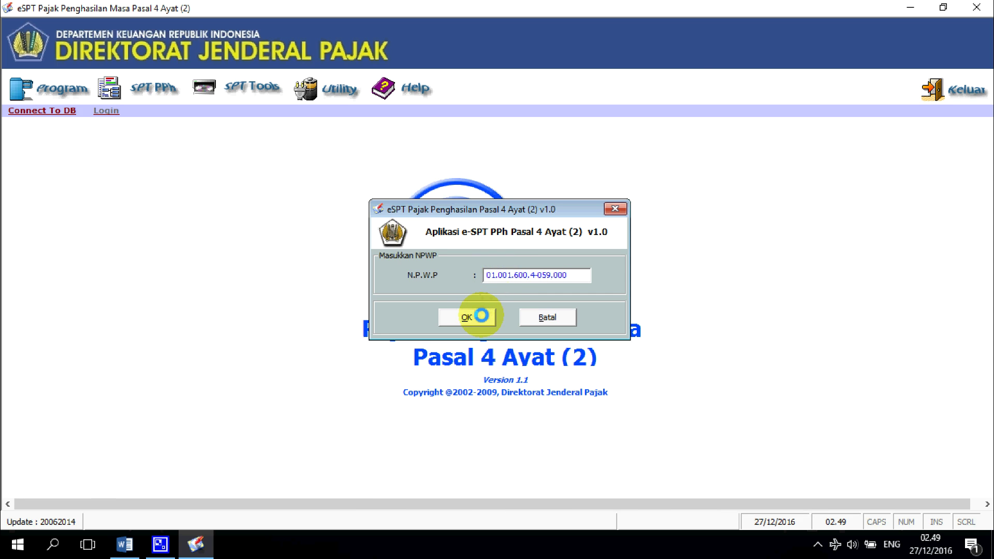
pyautogui.click(481, 315)
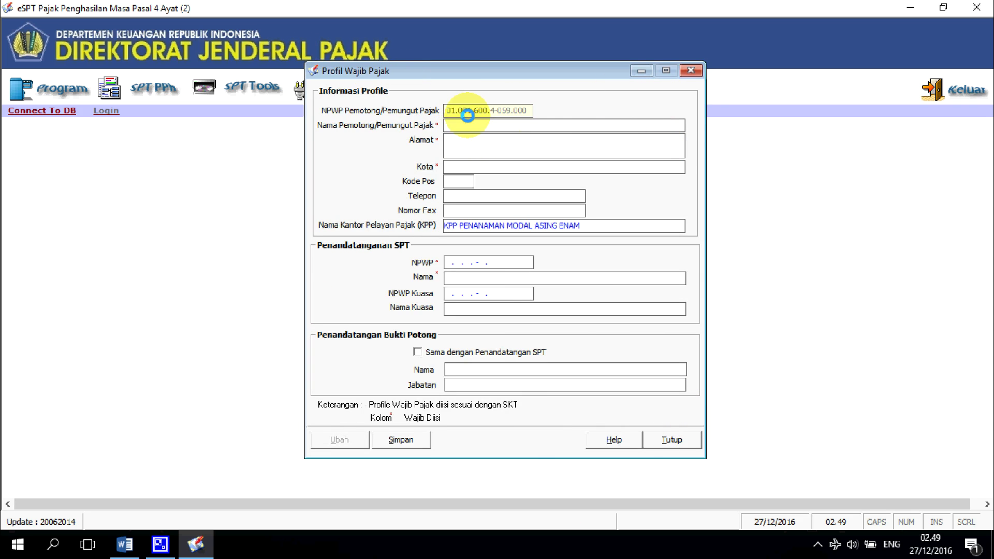
# Step: Enter the company's name, Depok address, postal code and phone number in the profile
pyautogui.click(455, 126)
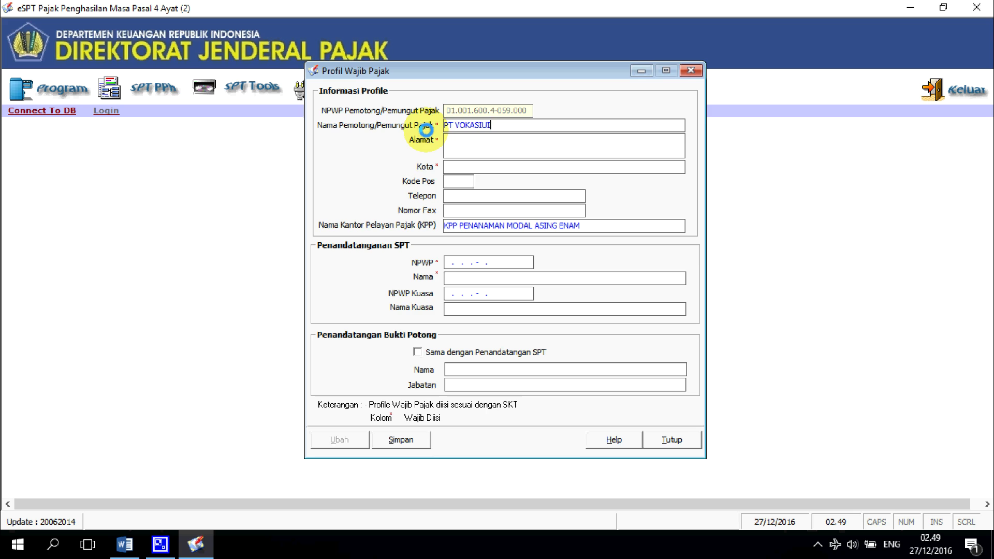
pyautogui.click(451, 147)
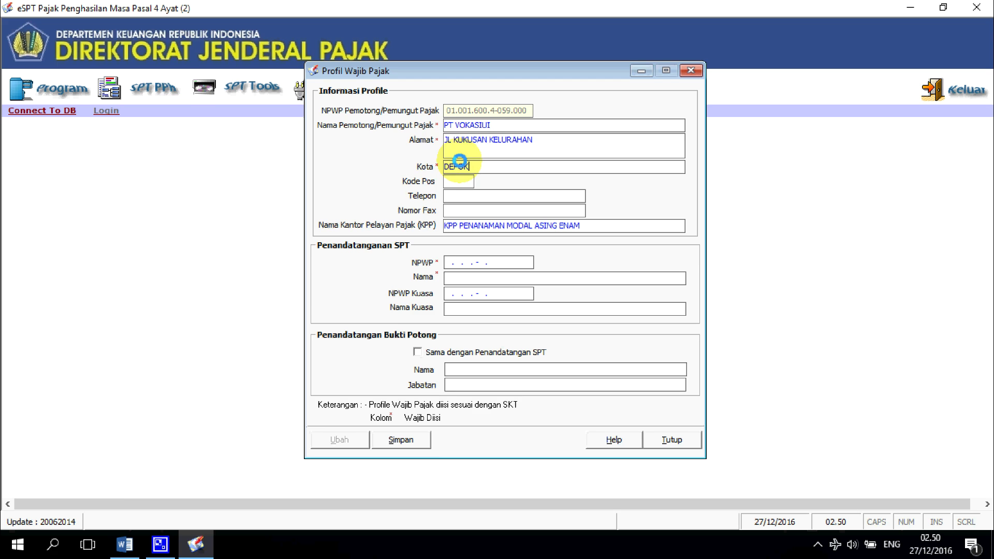
pyautogui.write('15')
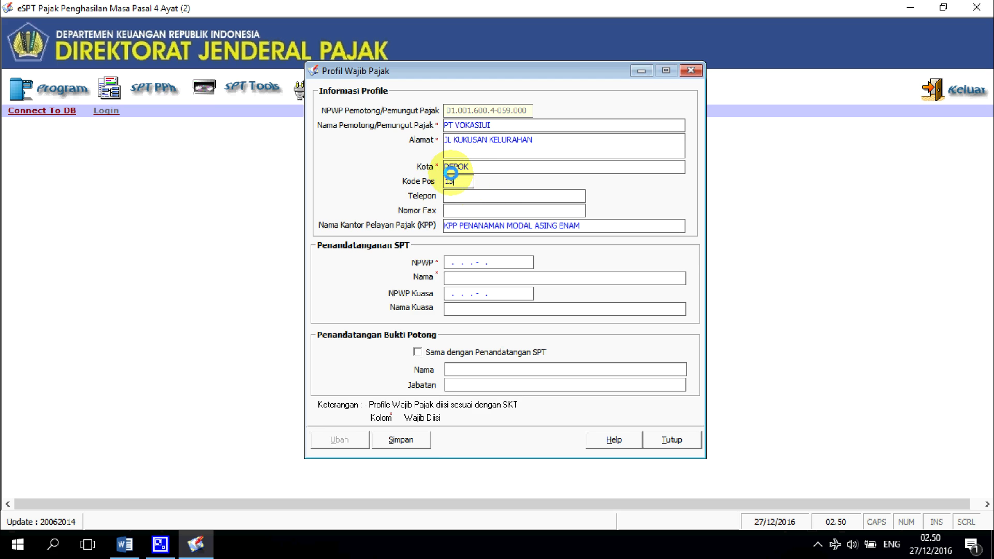
pyautogui.write('445')
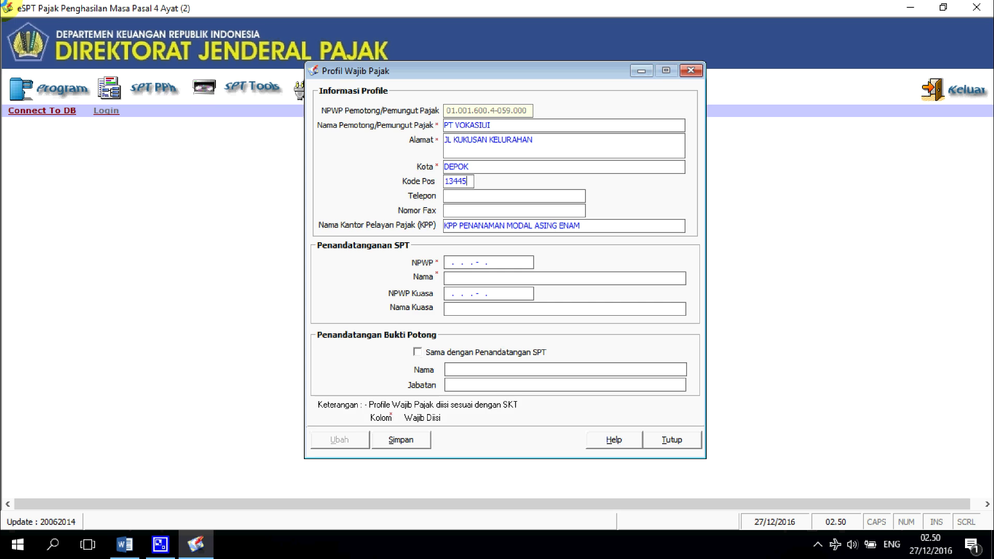
pyautogui.click(460, 196)
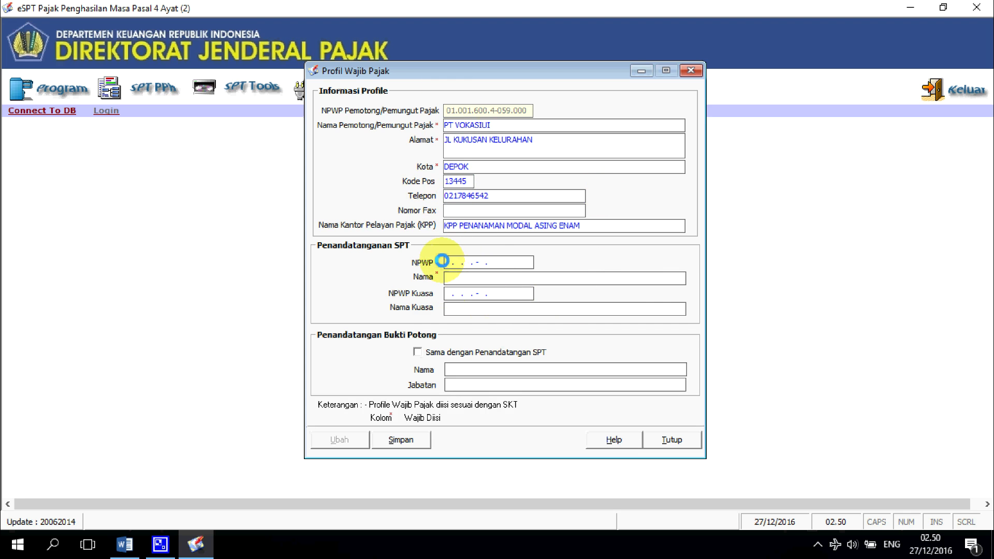
# Step: Fill in the signer's NPWP and name, tick Sama dengan Penandatangan SPT, and save the profile
pyautogui.click(454, 262)
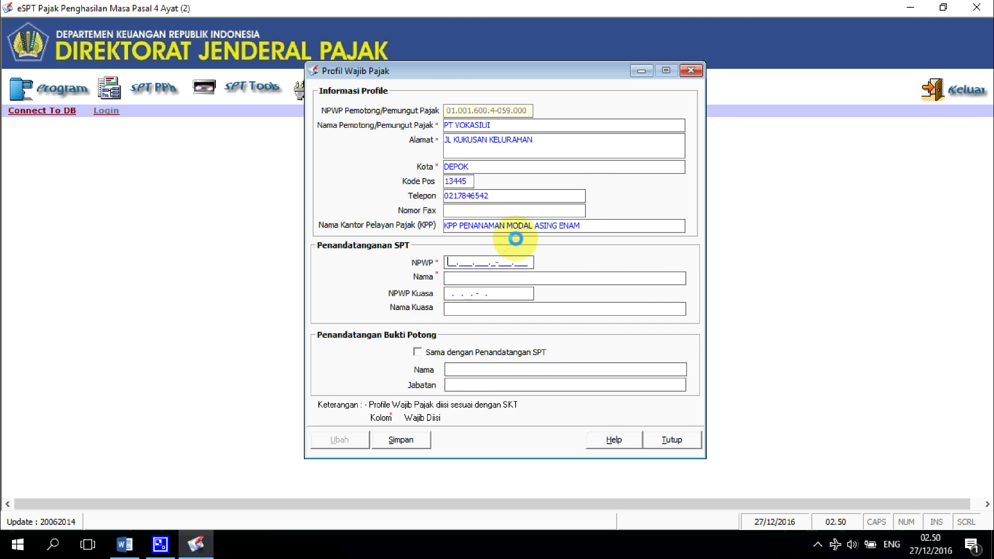
pyautogui.click(454, 278)
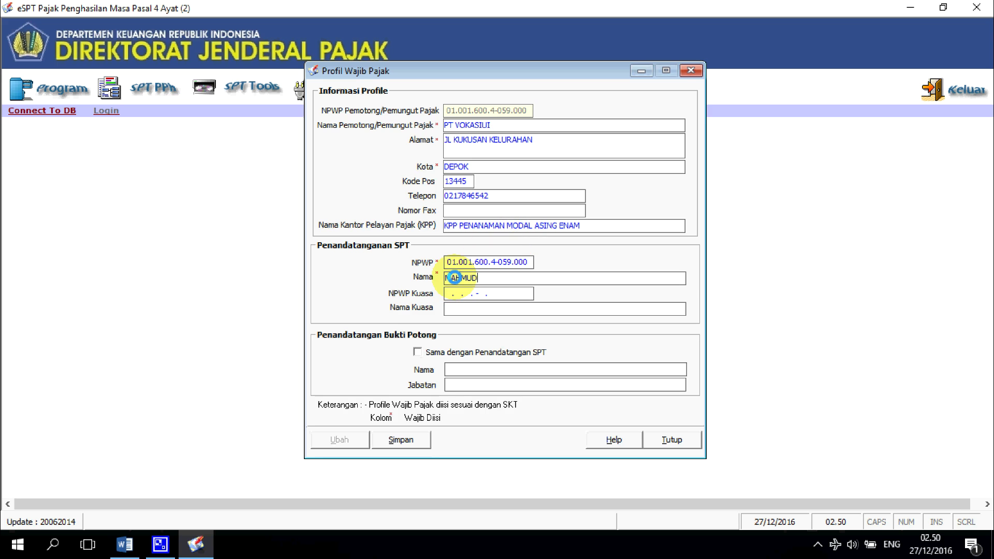
pyautogui.click(417, 352)
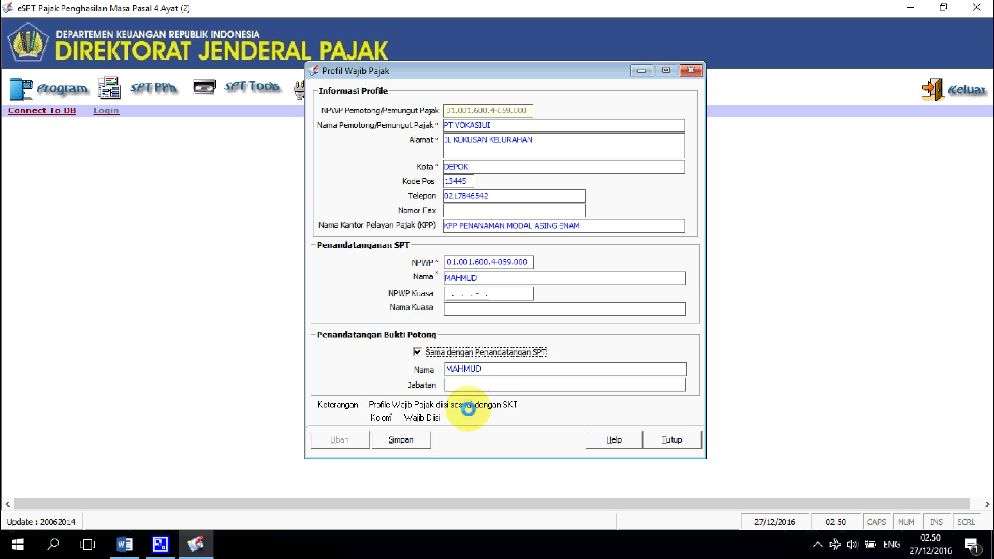
pyautogui.click(411, 439)
pyautogui.click(428, 323)
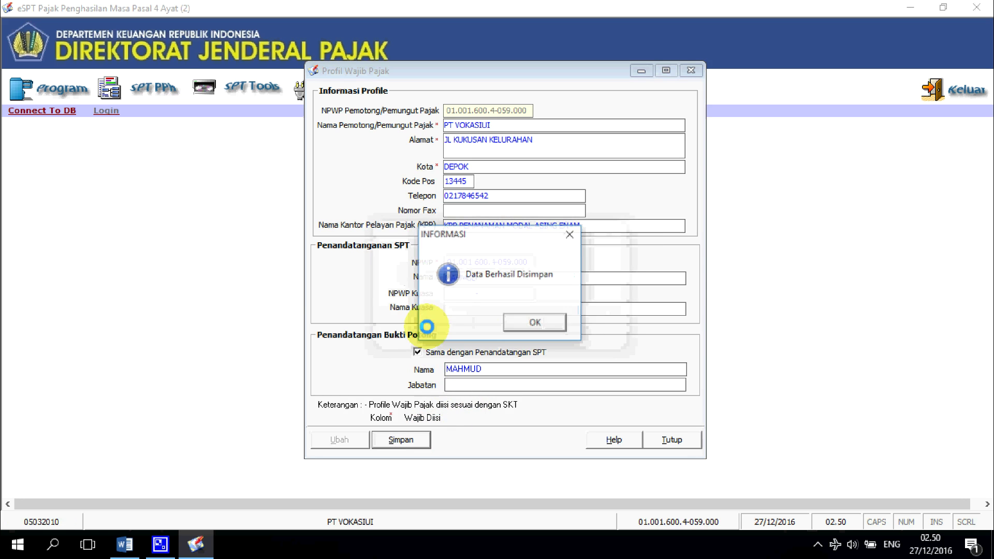
pyautogui.click(523, 326)
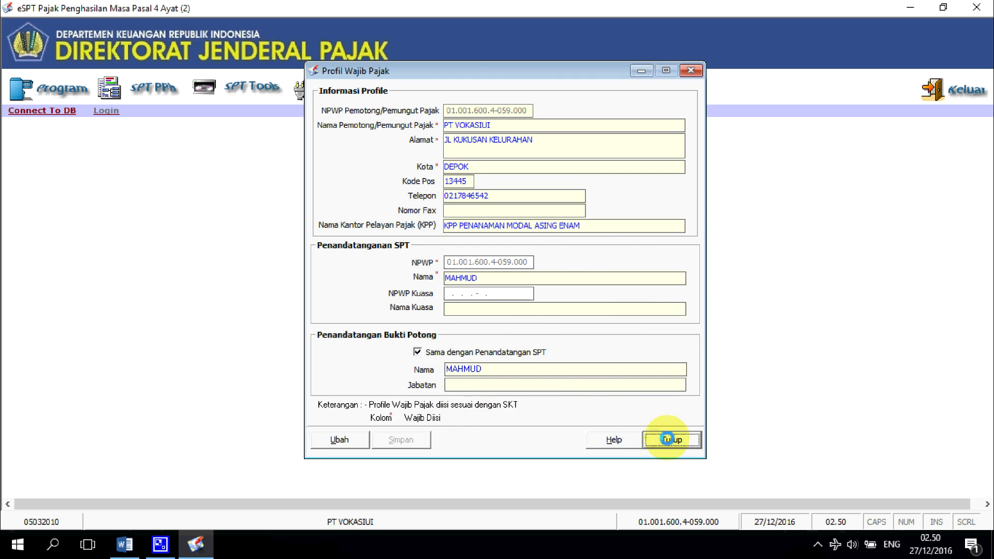
pyautogui.click(668, 439)
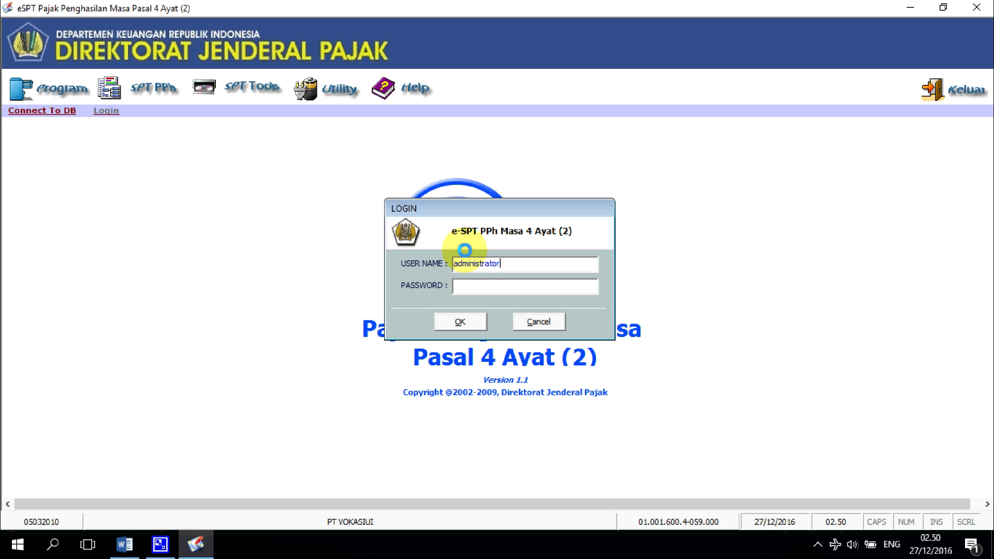
# Step: Log in as administrator with the account password
pyautogui.click(493, 287)
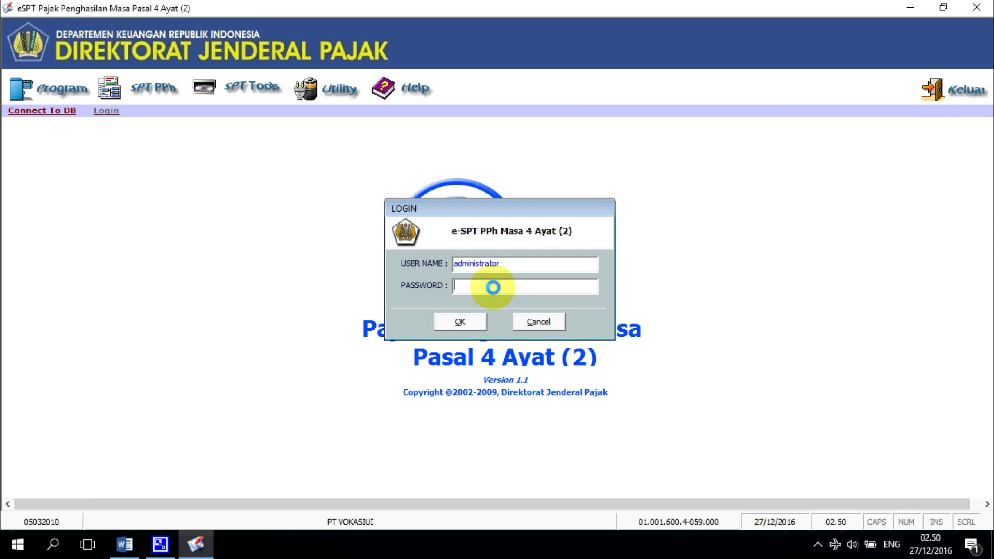
pyautogui.write('123')
pyautogui.click(465, 320)
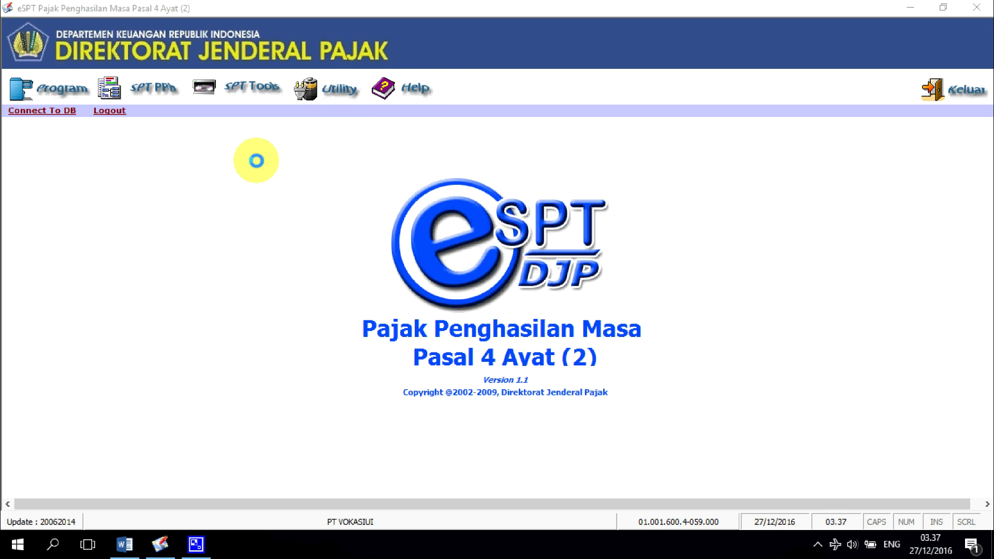
# Step: Create a new SPT with Masa Pajak Juli and Tahun Pajak 2015
pyautogui.click(61, 88)
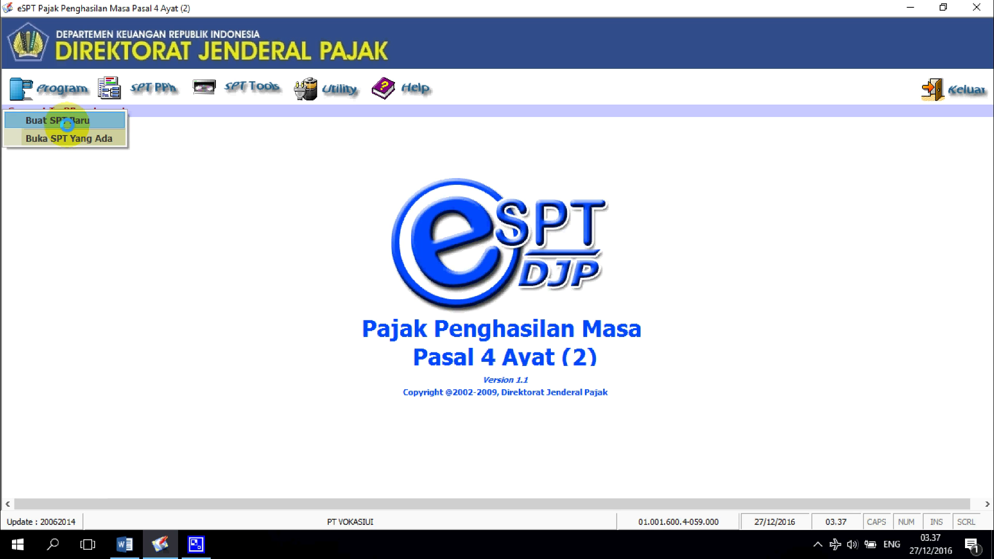
pyautogui.click(67, 124)
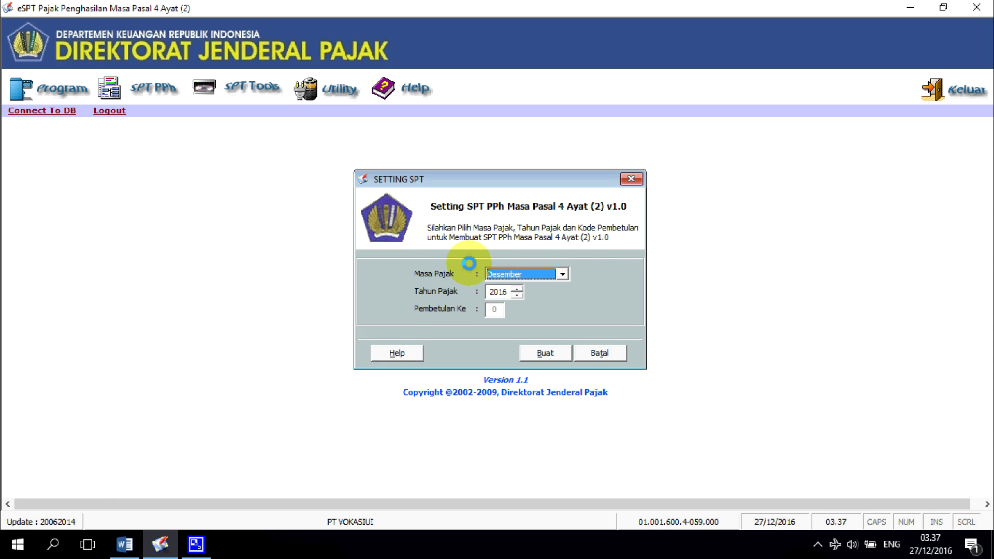
pyautogui.click(562, 272)
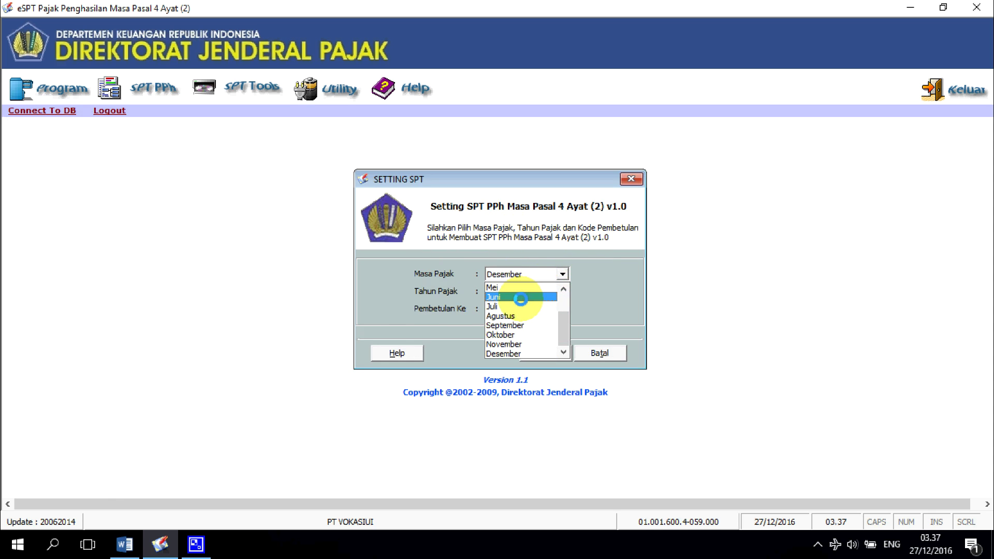
pyautogui.click(492, 304)
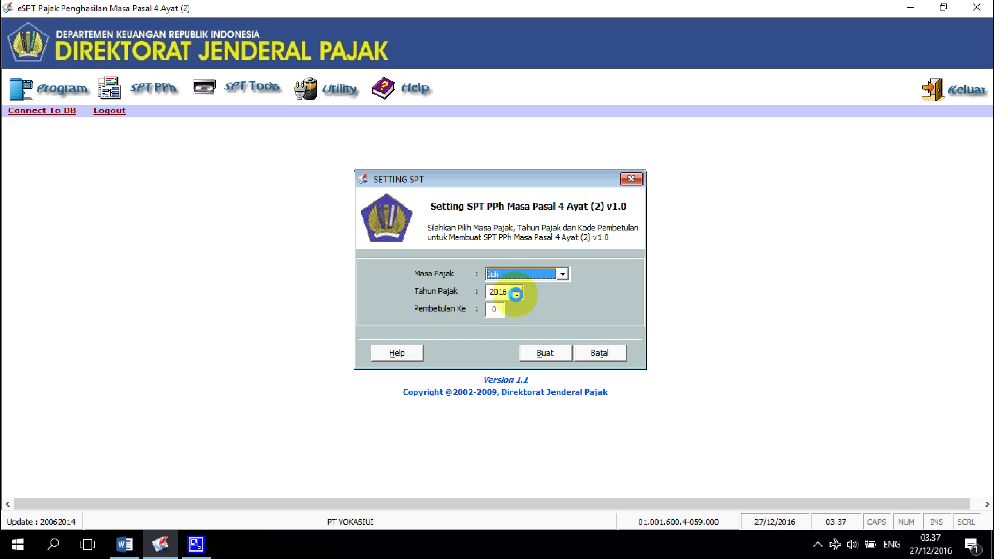
pyautogui.click(519, 294)
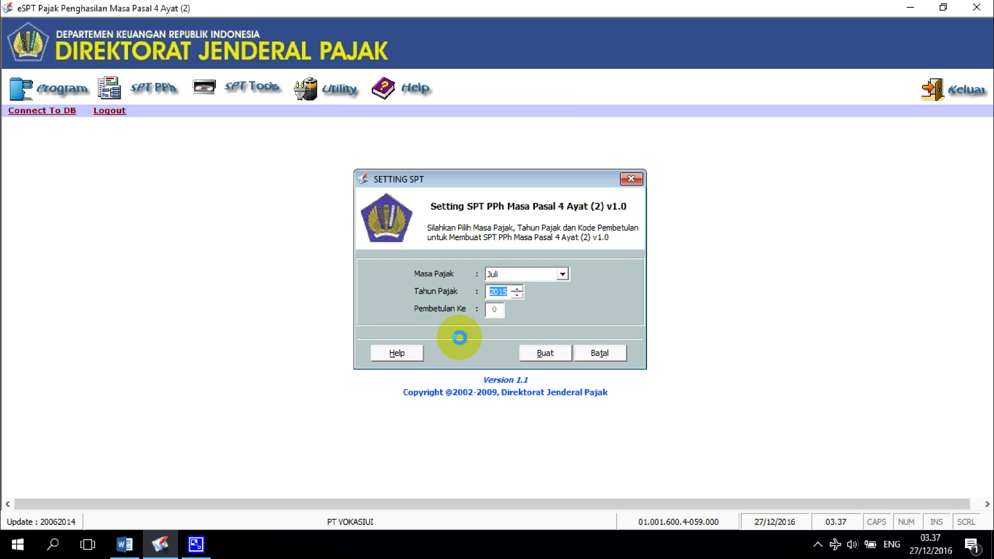
pyautogui.click(557, 352)
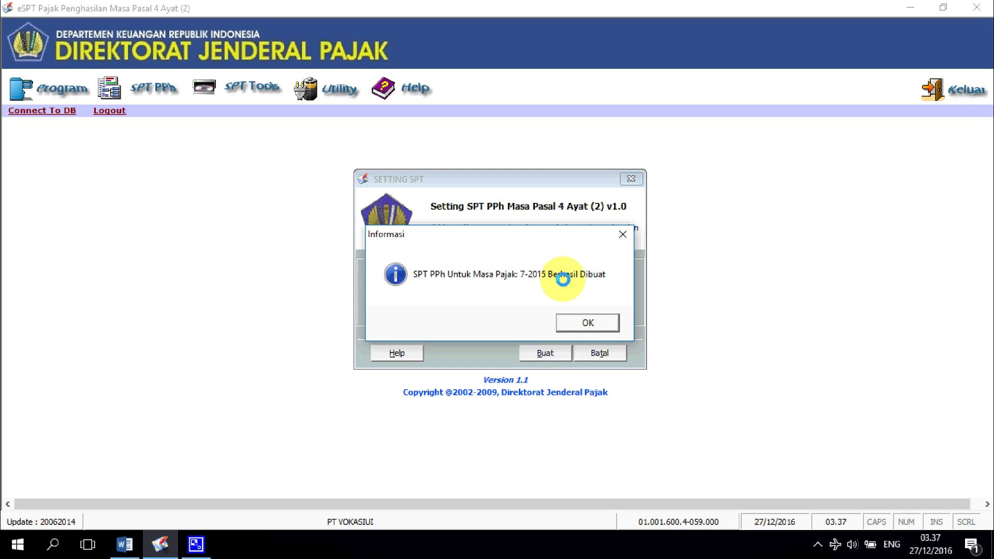
pyautogui.click(582, 322)
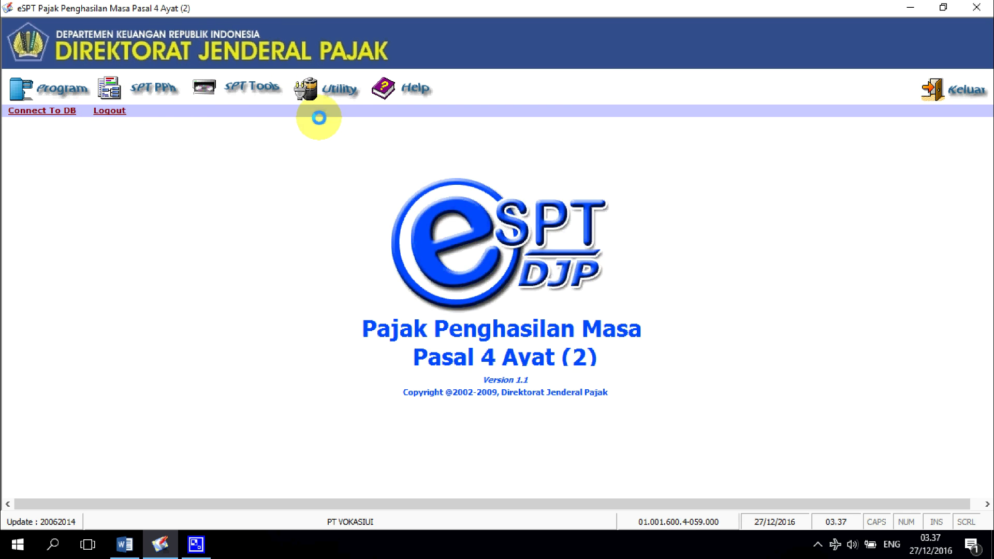
# Step: Browse the Utility and SPT Tools menus to review their options
pyautogui.click(341, 85)
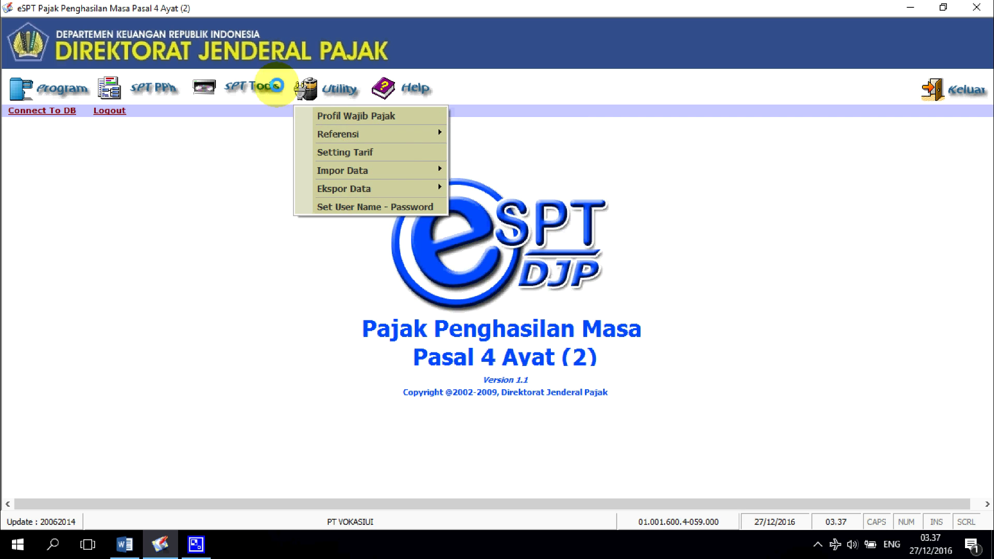
pyautogui.click(250, 85)
pyautogui.click(246, 88)
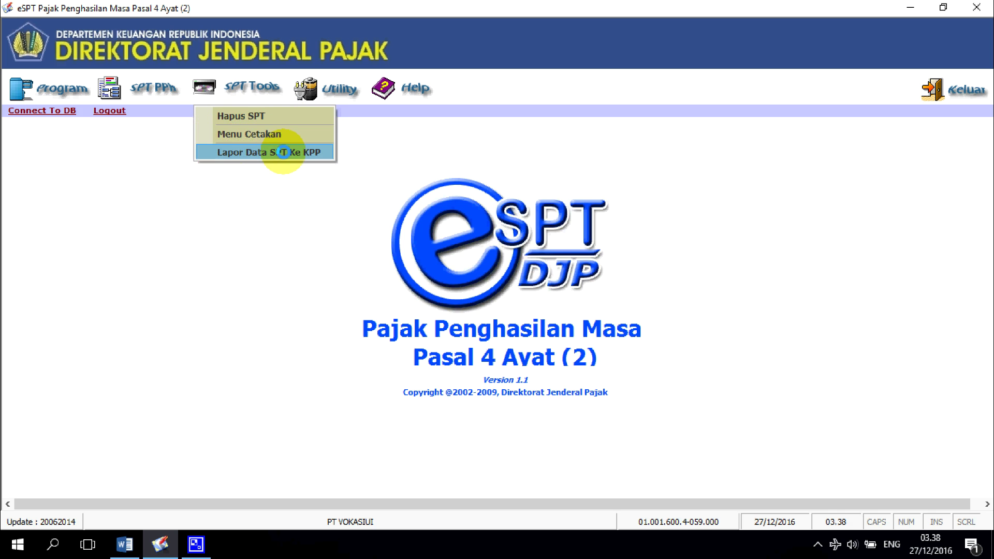
pyautogui.click(115, 125)
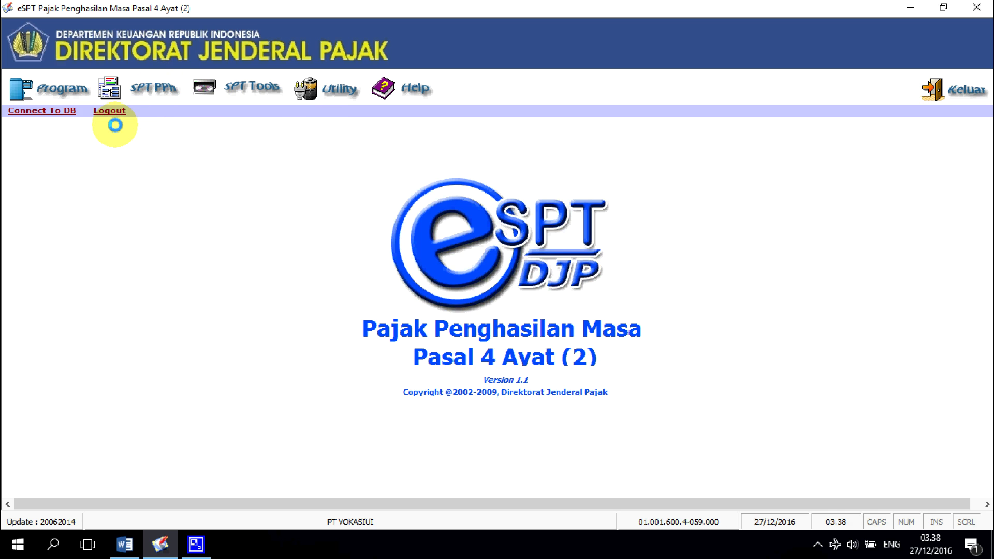
# Step: Open the SPT PPh menu to show the SSP and PBK list choices
pyautogui.click(144, 93)
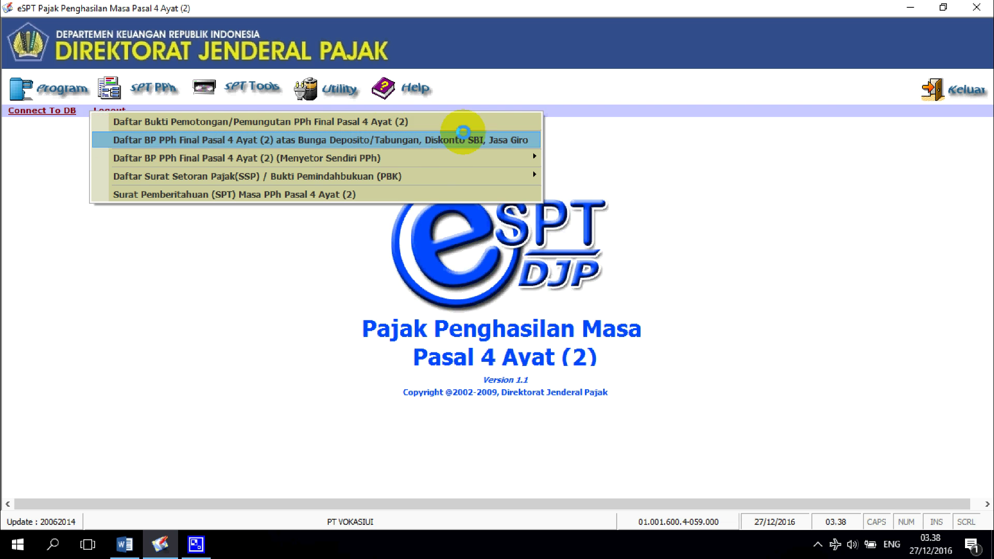
pyautogui.moveTo(160, 157)
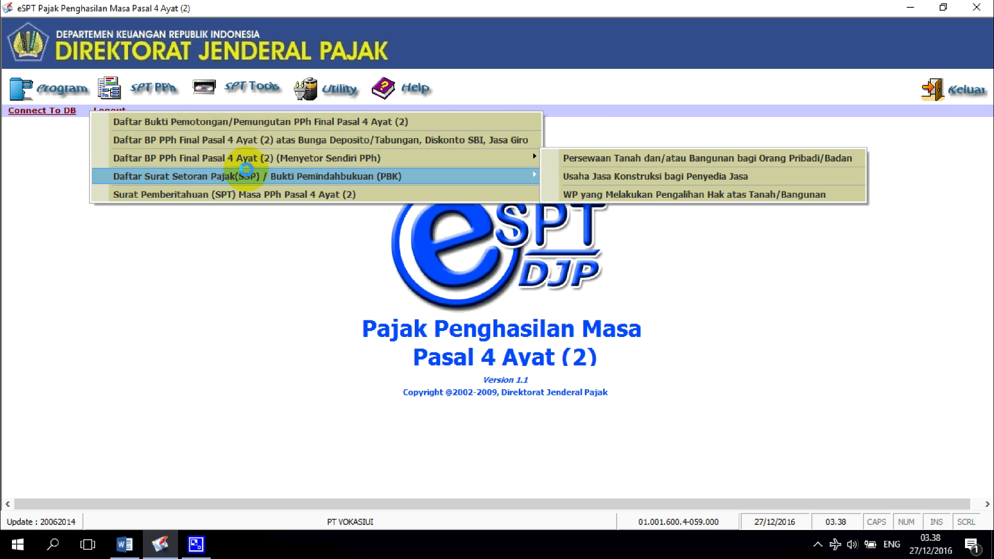
pyautogui.moveTo(145, 176)
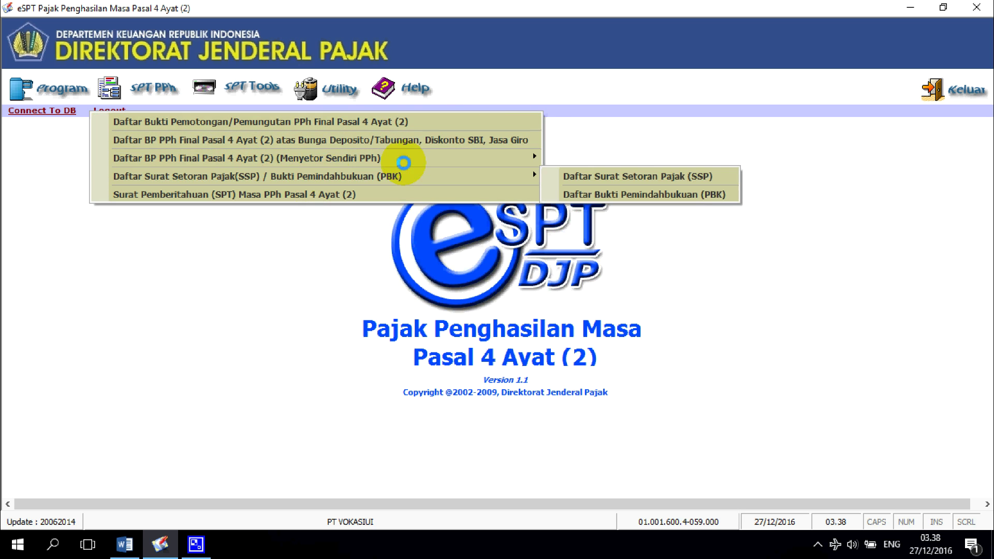
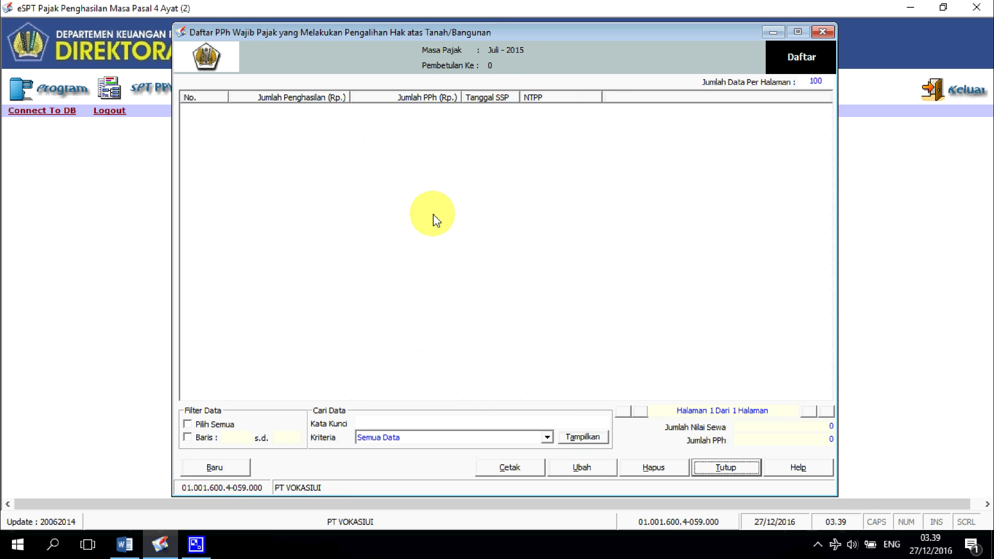
# Step: Enter a new transfer payment: NTPN 123456789, date 31/07/2015, Bruto 775.000.000, PPh 38.750.000
pyautogui.click(215, 467)
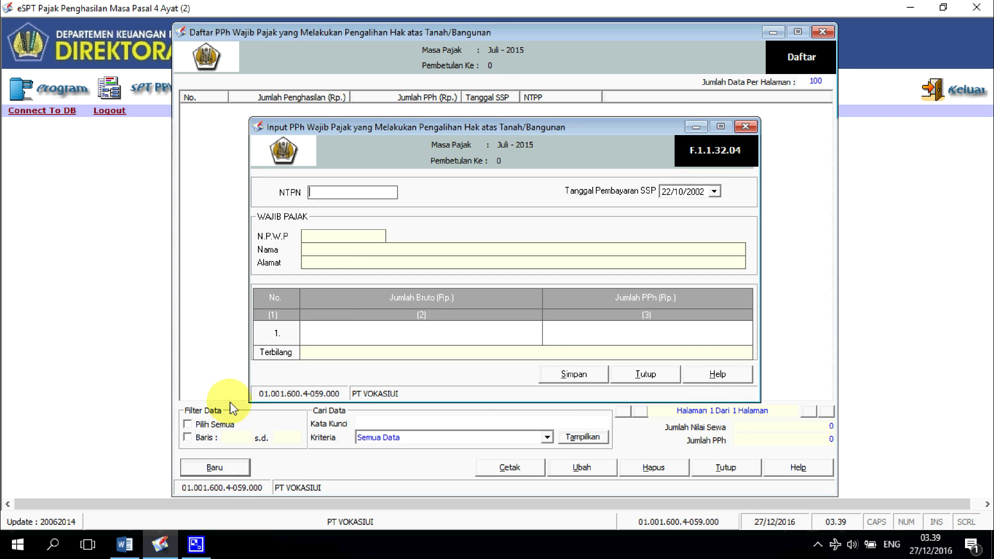
pyautogui.click(332, 194)
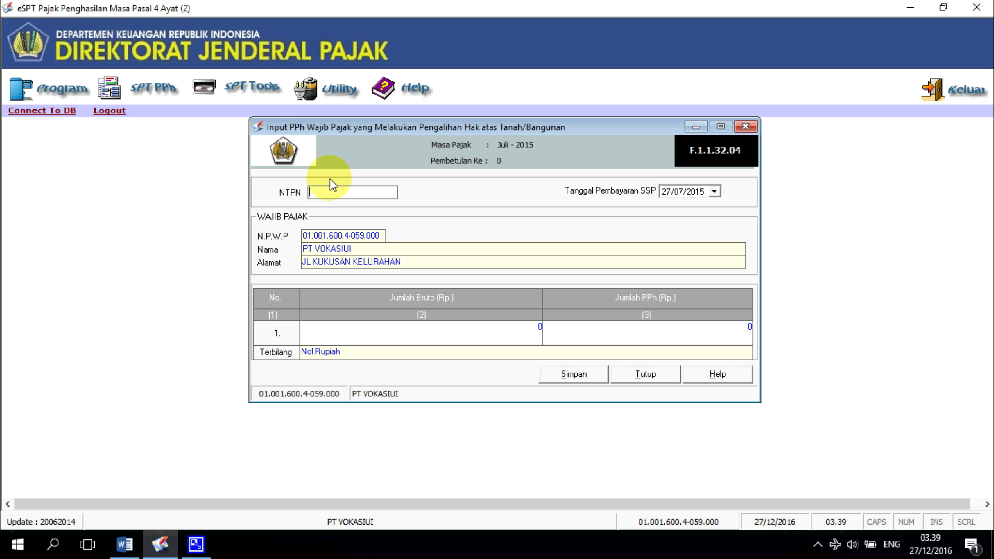
pyautogui.write('1234567891011121')
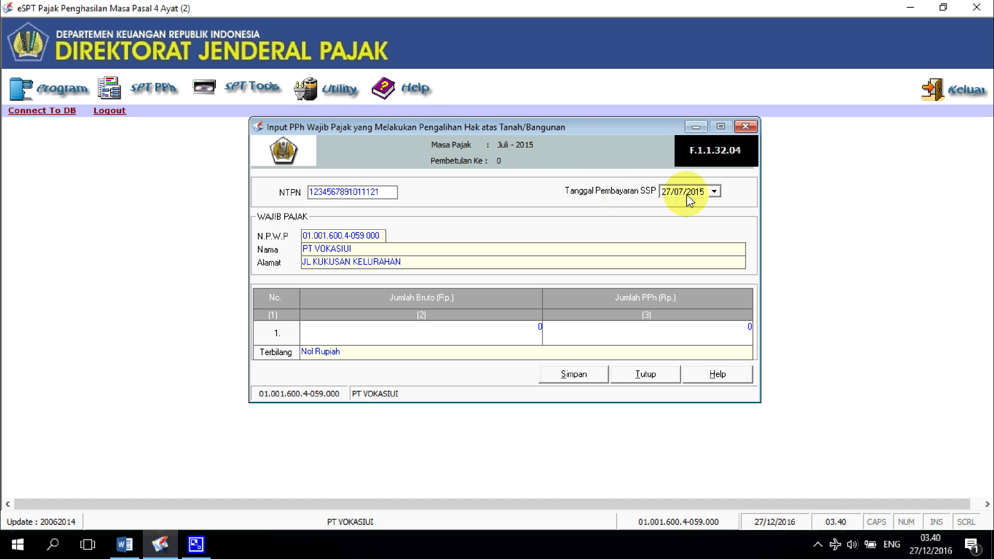
pyautogui.click(714, 191)
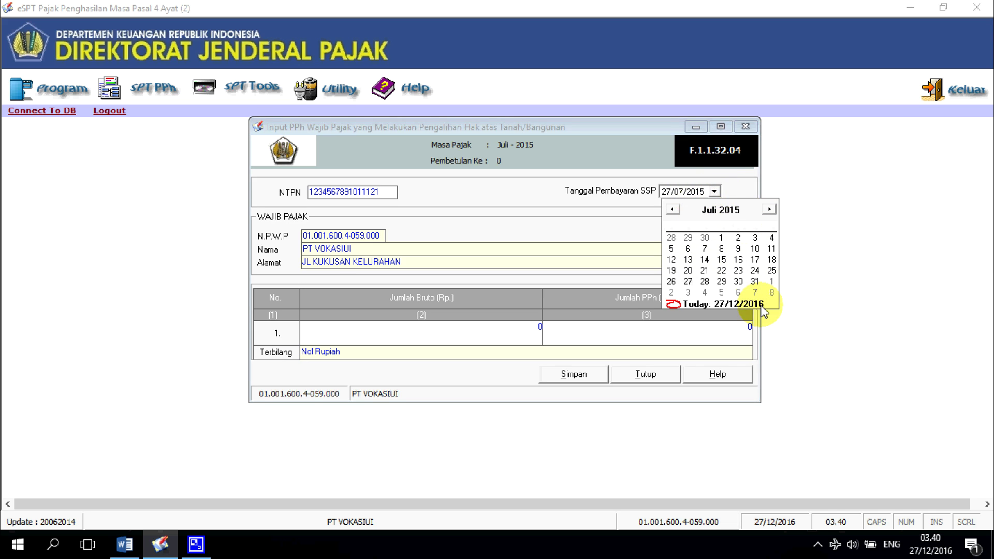
pyautogui.click(754, 282)
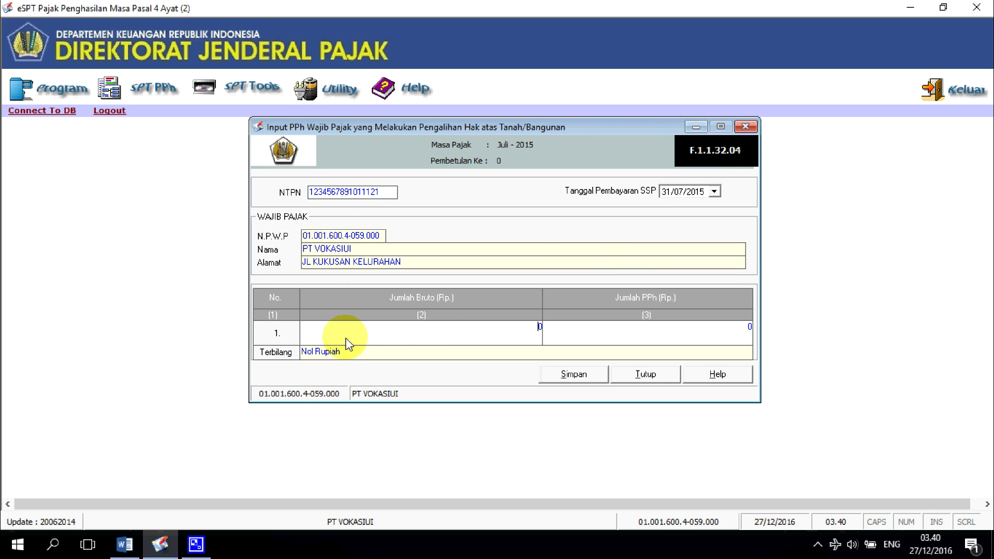
pyautogui.click(544, 324)
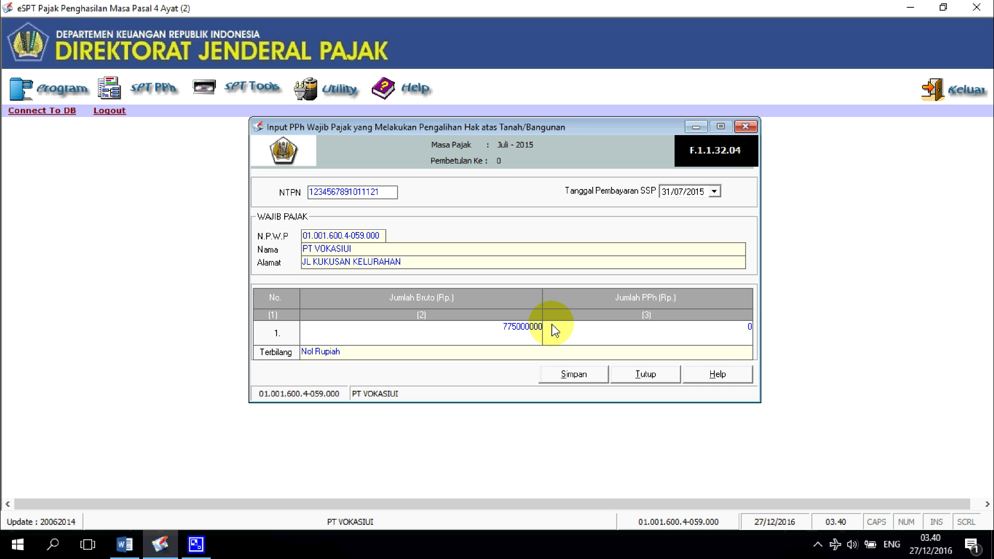
pyautogui.click(749, 326)
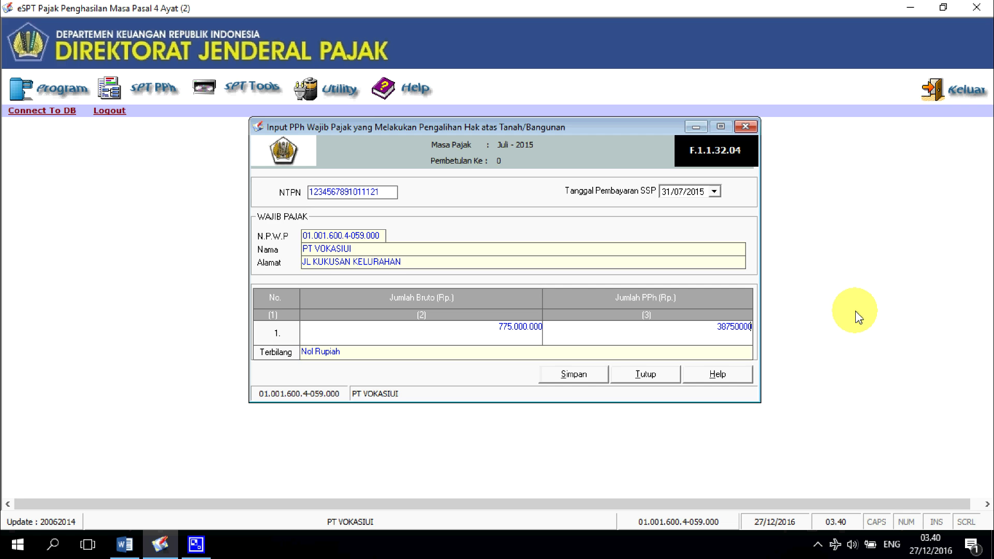
# Step: Save the transfer payment entry, confirm it, and return to the payment list
pyautogui.click(584, 380)
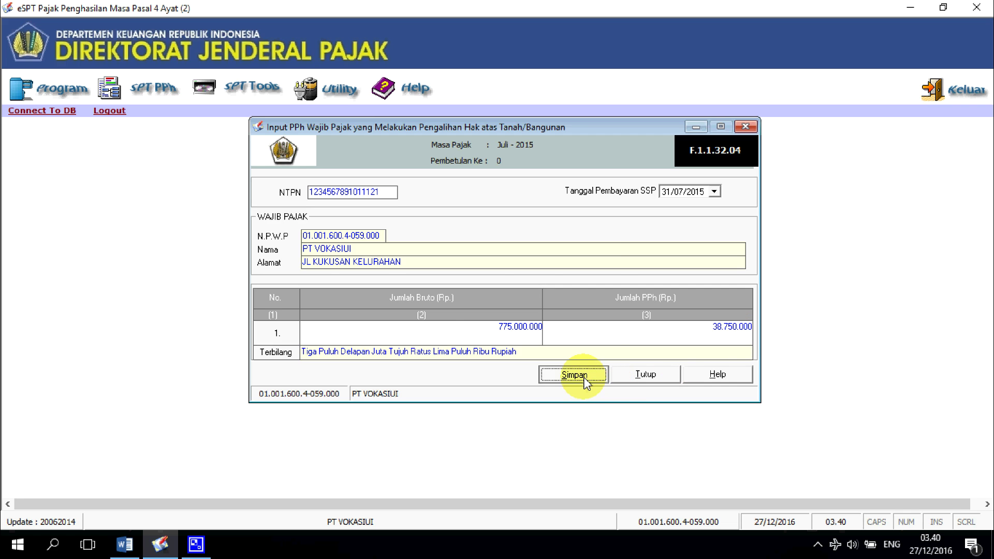
pyautogui.click(434, 323)
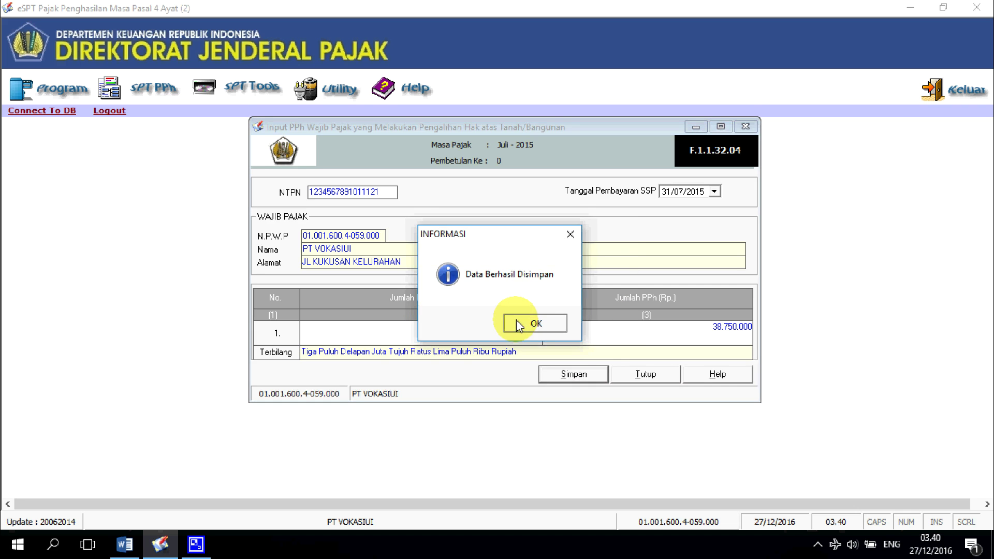
pyautogui.click(520, 322)
pyautogui.click(659, 380)
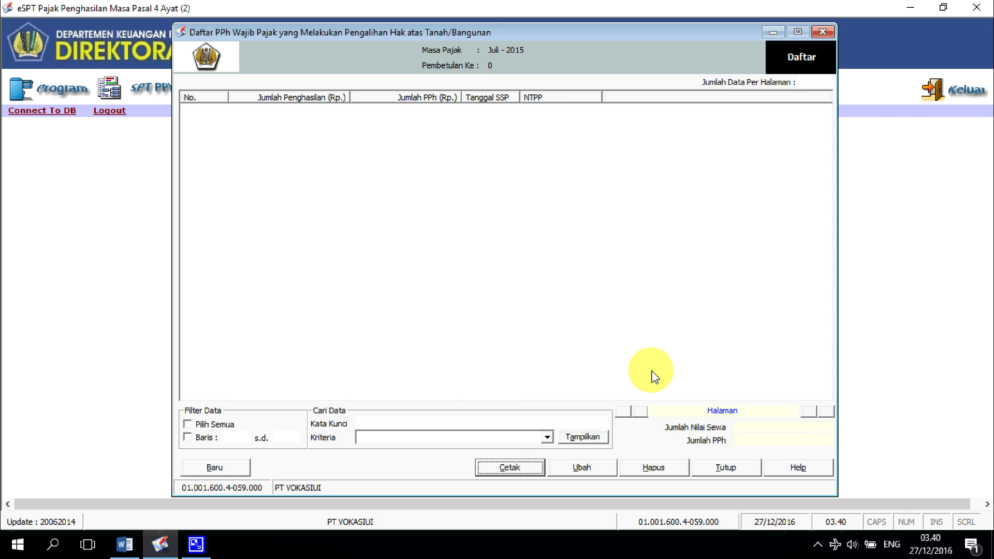
# Step: Check the Rp. 3.500.000 service charge and 70.000.000 rent figures in the Word exercise, then return to eSPT
pyautogui.hotkey('alt', 'Tab')
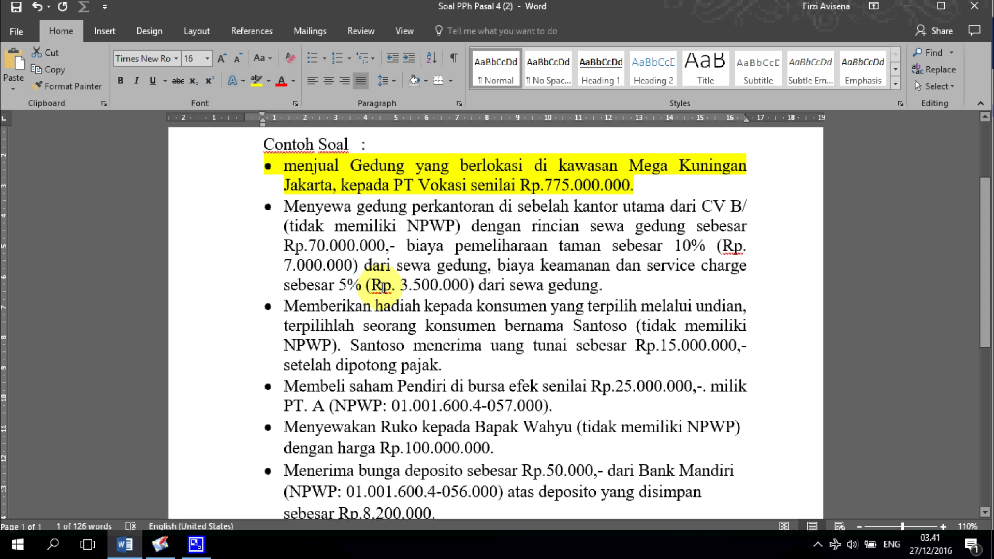
pyautogui.moveTo(372, 285); pyautogui.dragTo(468, 284)
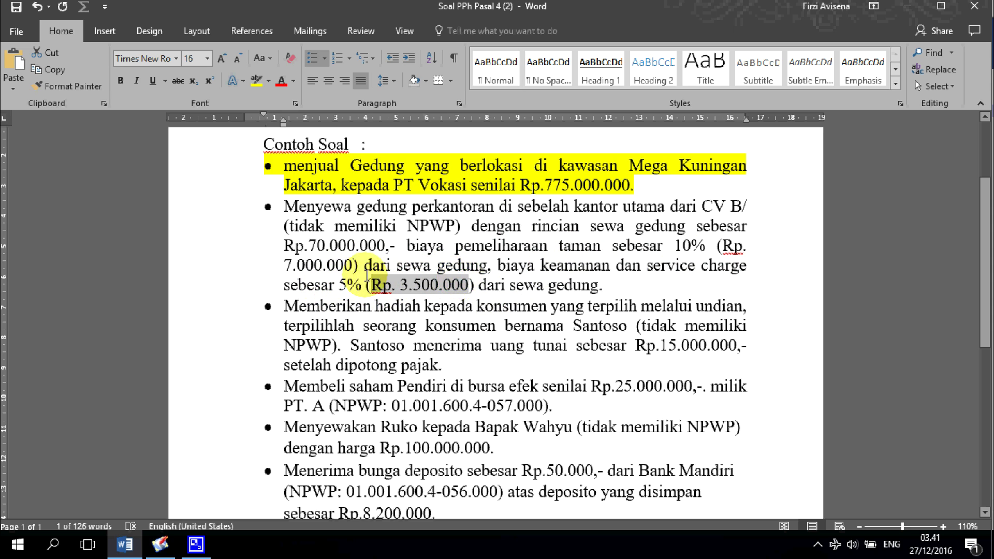
pyautogui.moveTo(308, 245); pyautogui.dragTo(383, 244)
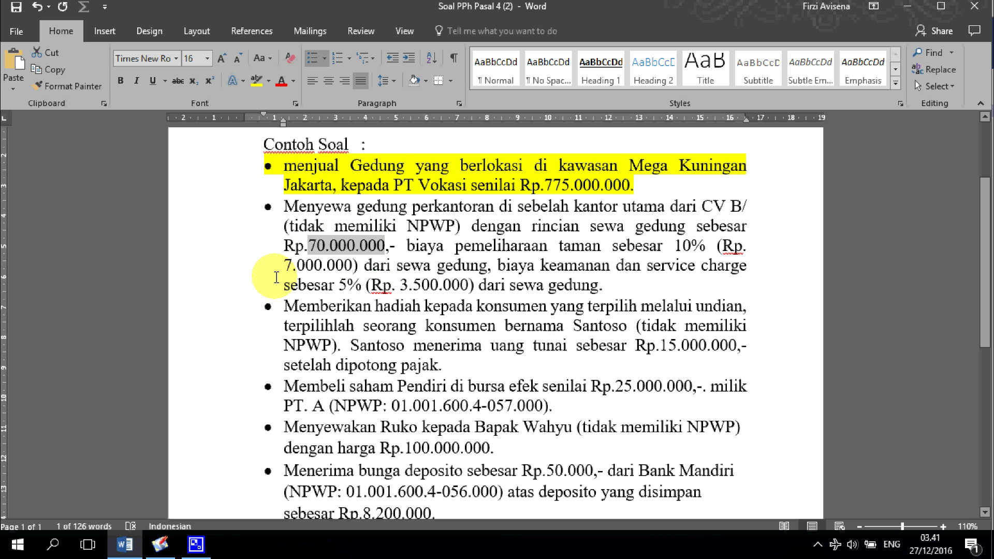
pyautogui.click(159, 544)
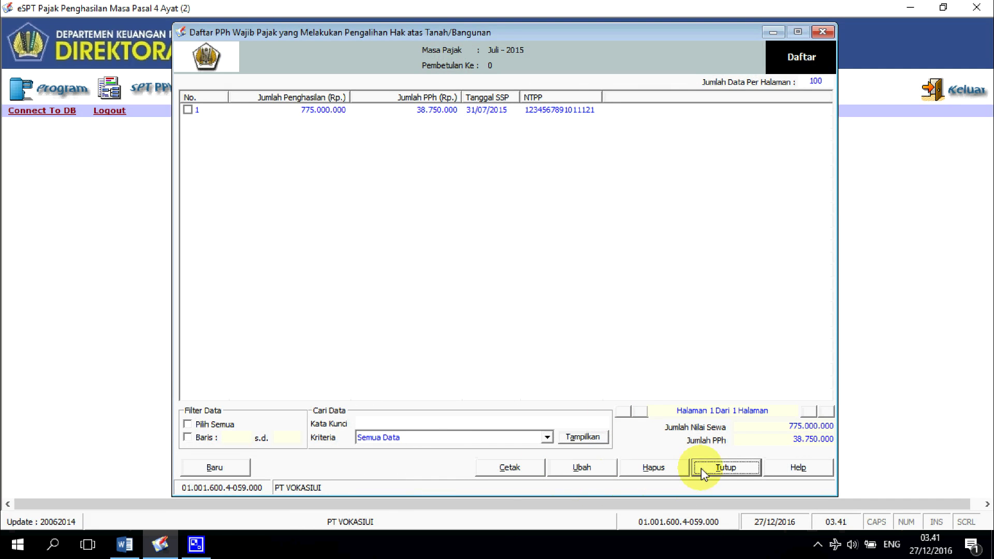
# Step: Close the transfer list and add a new Persewaan Tanah dan/atau Bangunan withholding slip
pyautogui.click(822, 31)
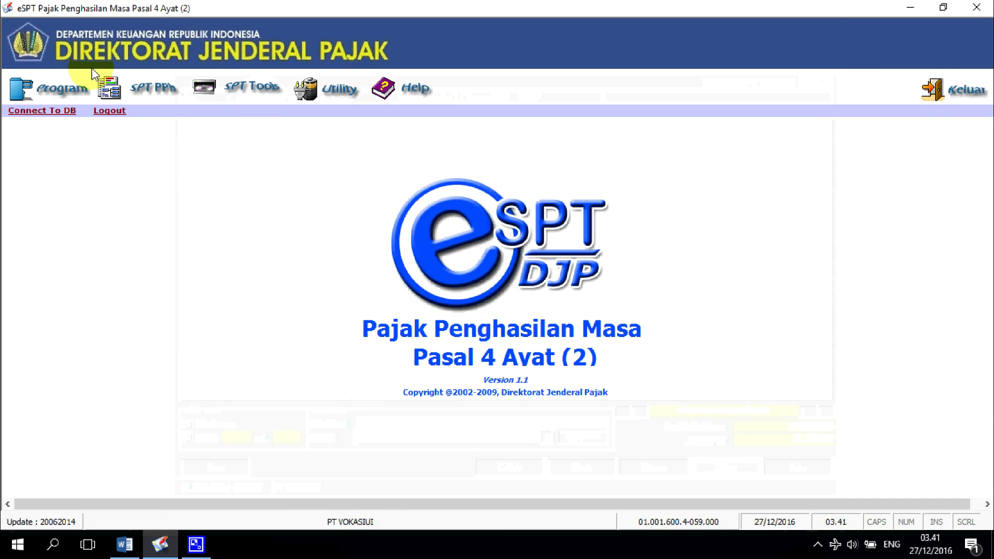
pyautogui.click(153, 88)
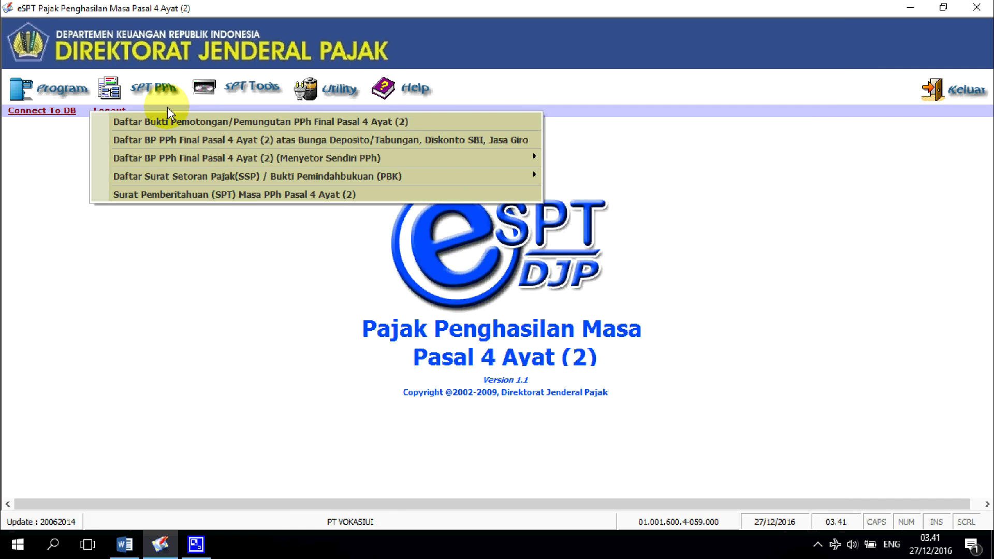
pyautogui.click(172, 124)
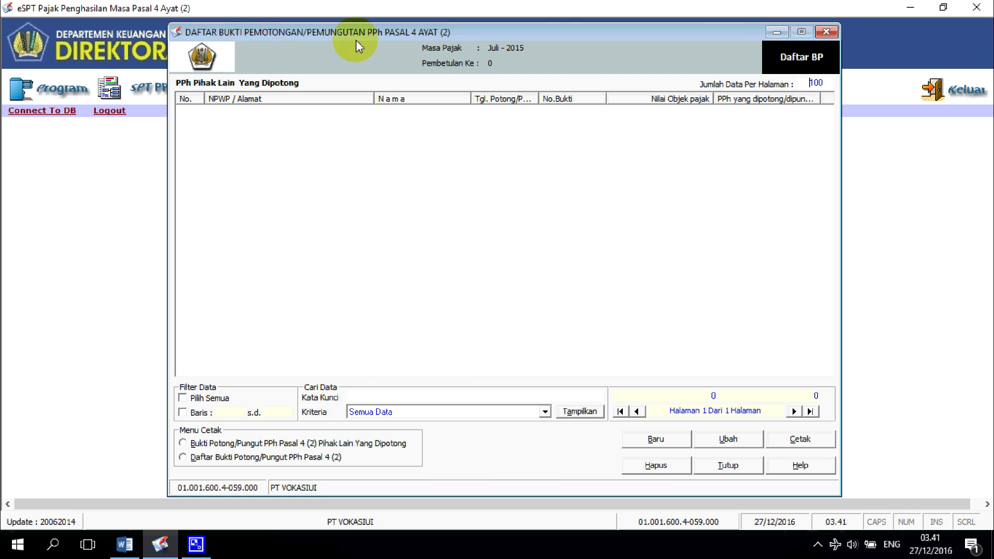
pyautogui.click(654, 443)
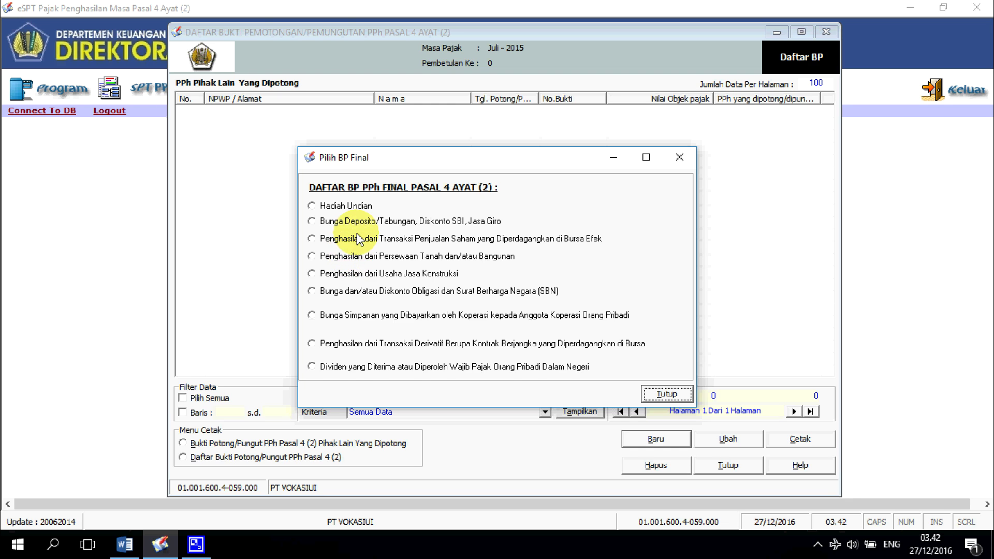
pyautogui.hotkey('alt', 'Tab')
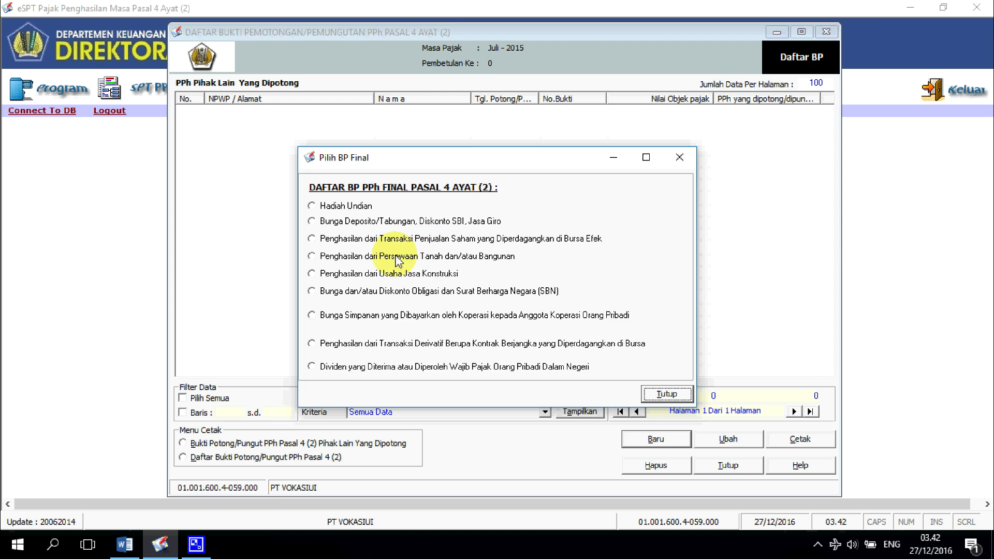
pyautogui.click(316, 256)
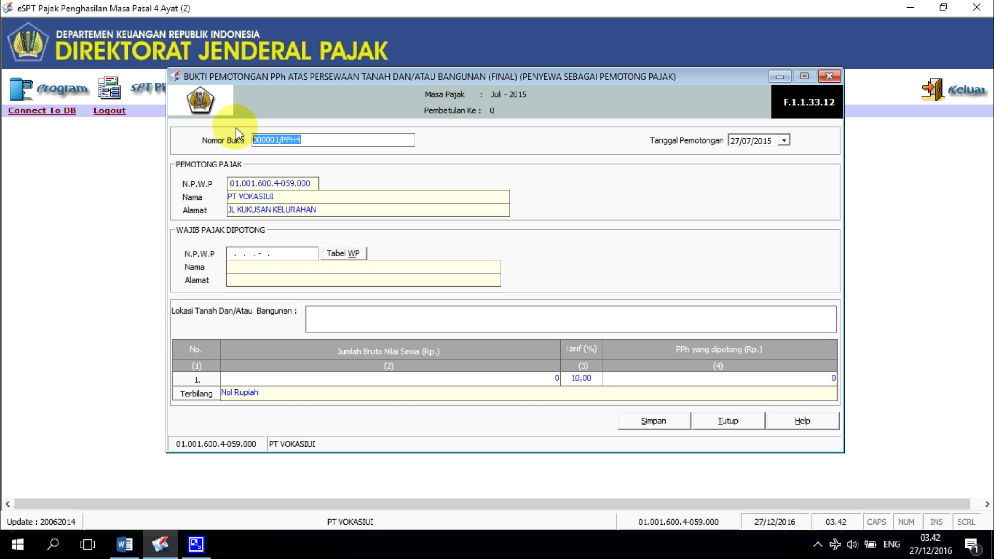
# Step: Fill in the rental slip's placeholder NPWP, address and location KUNINGAN, JAKARTA, then view the problem sheet
pyautogui.write('00')
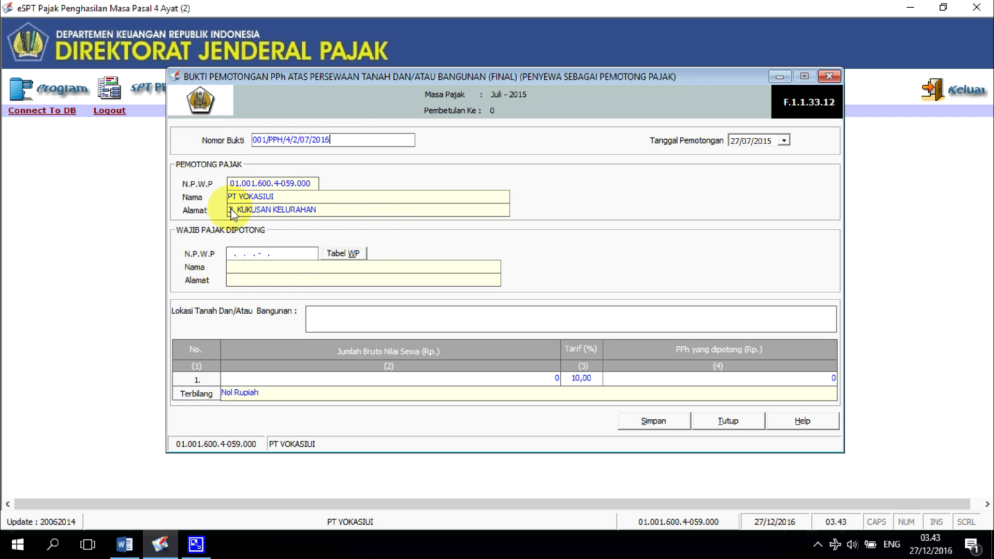
pyautogui.click(238, 254)
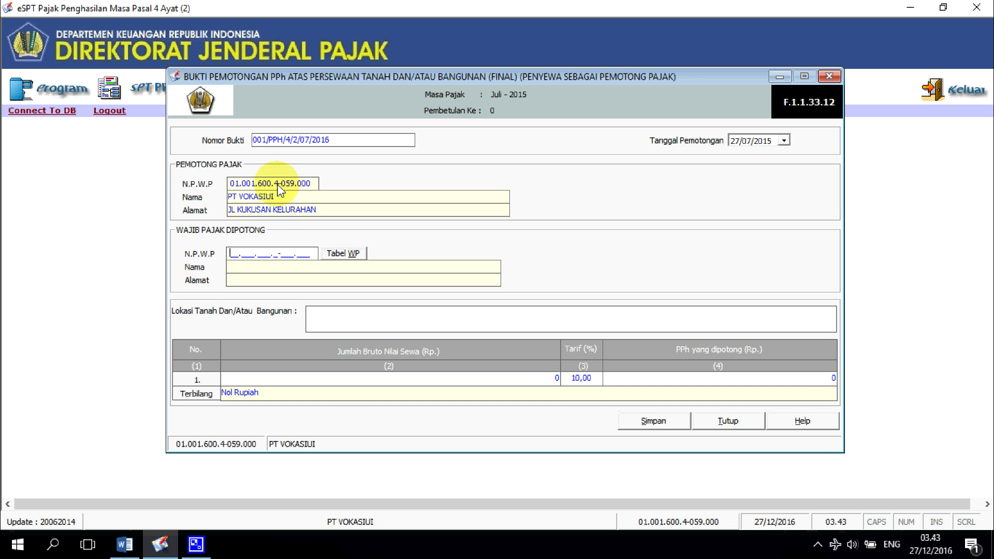
pyautogui.write('00.000.000.0-000.000')
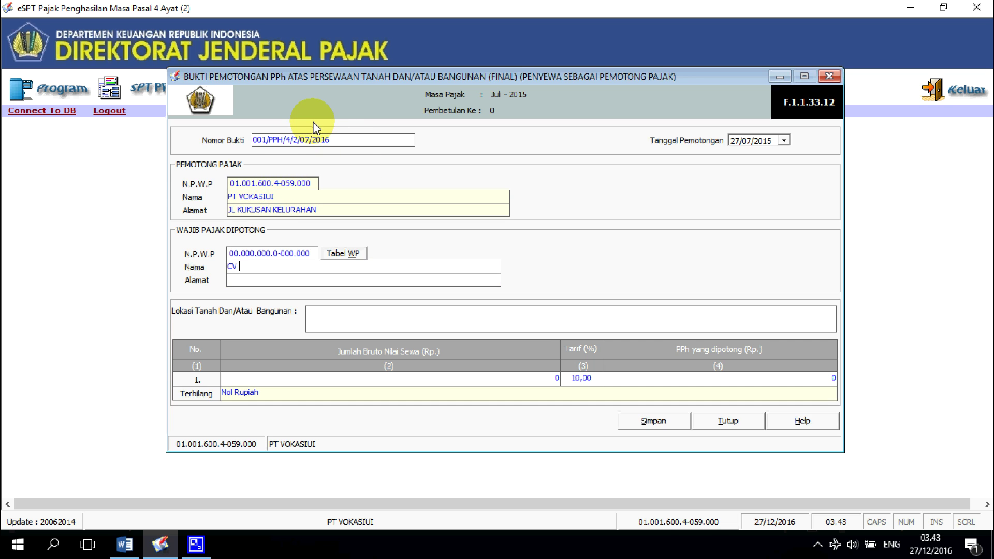
pyautogui.click(316, 281)
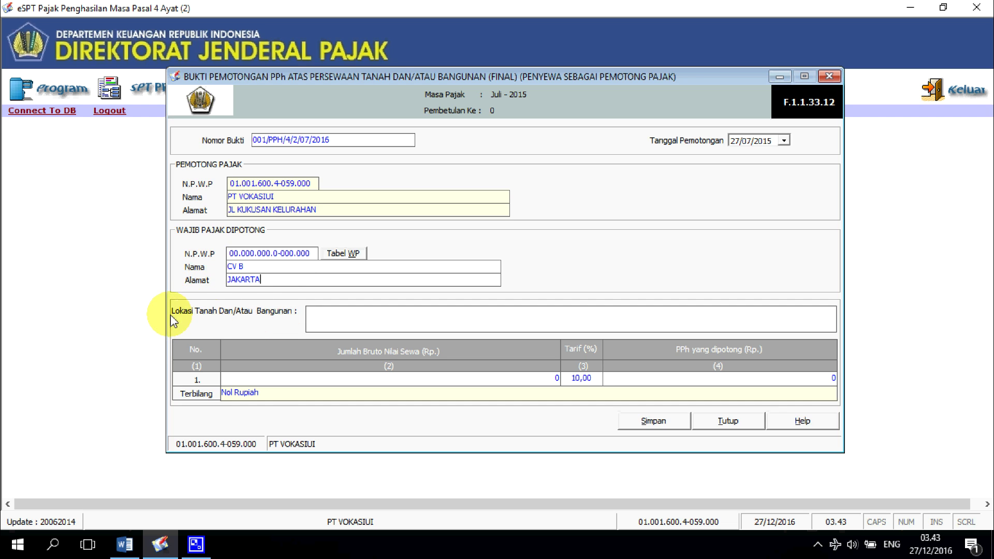
pyautogui.click(343, 309)
pyautogui.write('KUNIN')
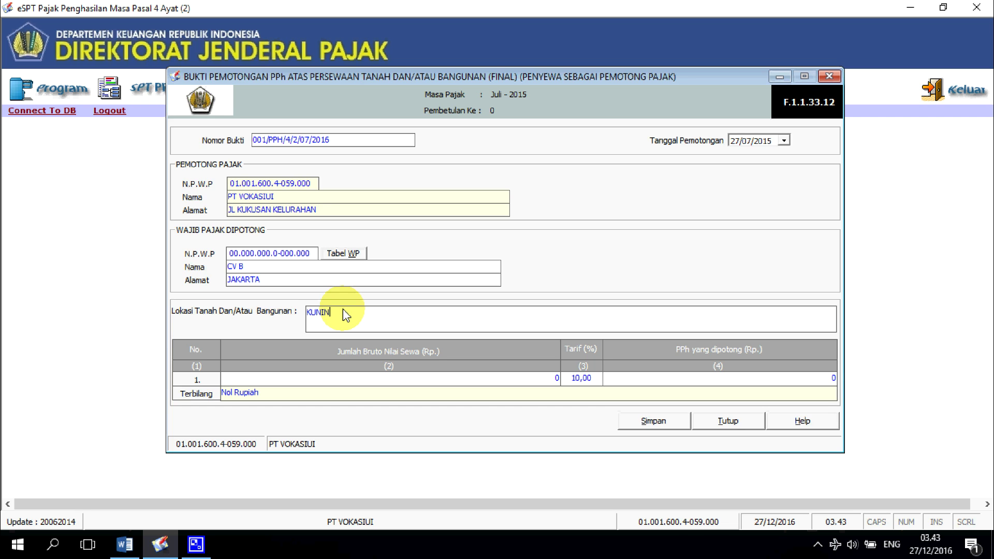
pyautogui.write('GSANAN J')
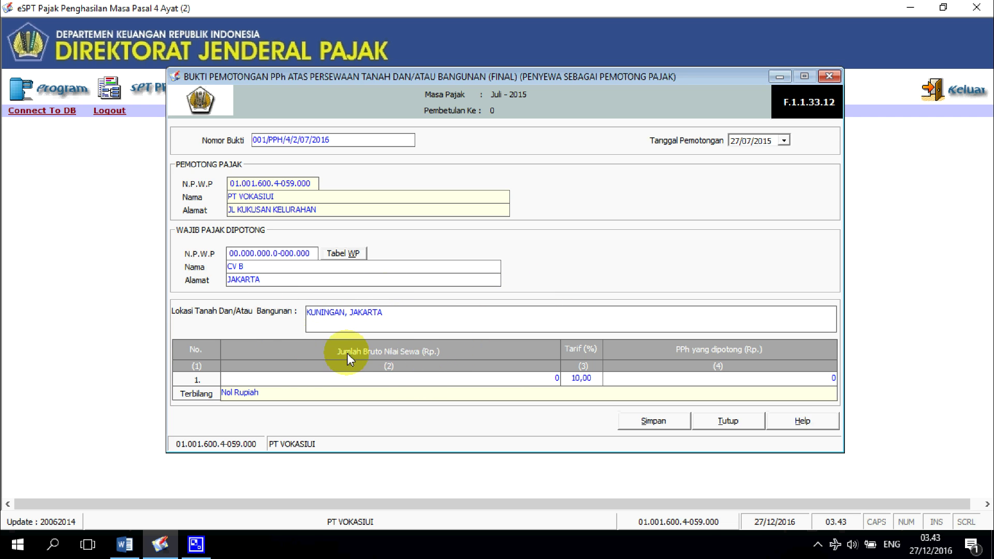
pyautogui.hotkey('alt', 'Tab')
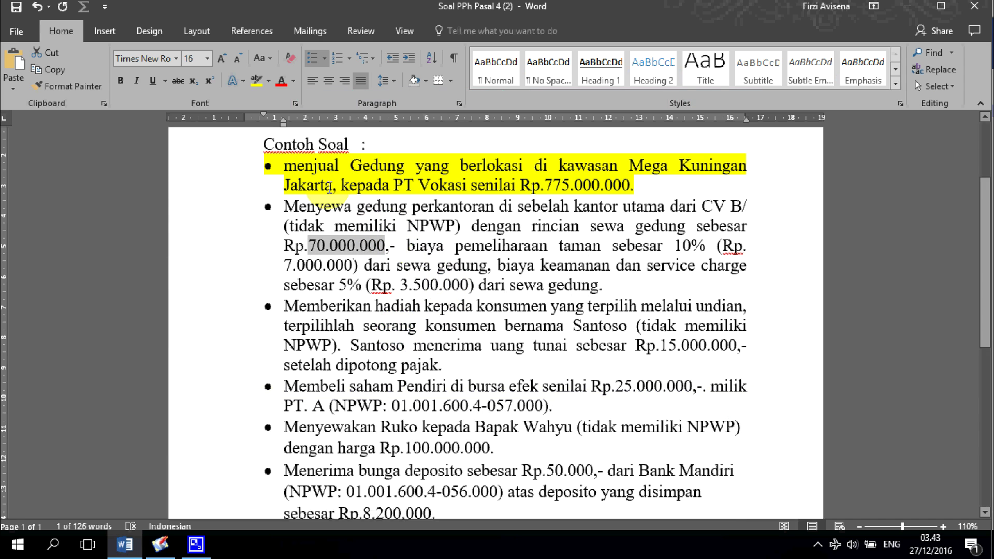
# Step: Read the office-rental example figures in Word and return to the eSPT rental slip
pyautogui.click(351, 236)
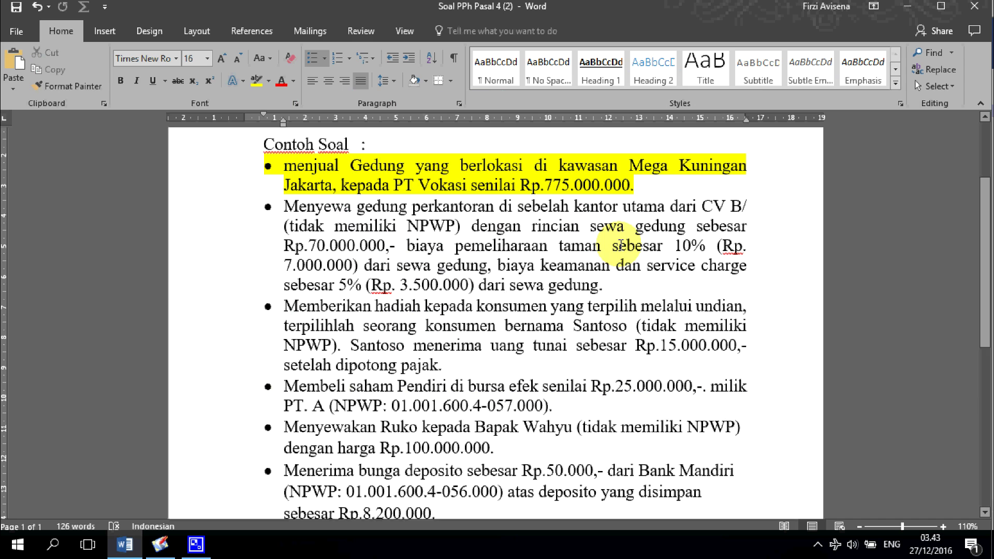
pyautogui.click(490, 265)
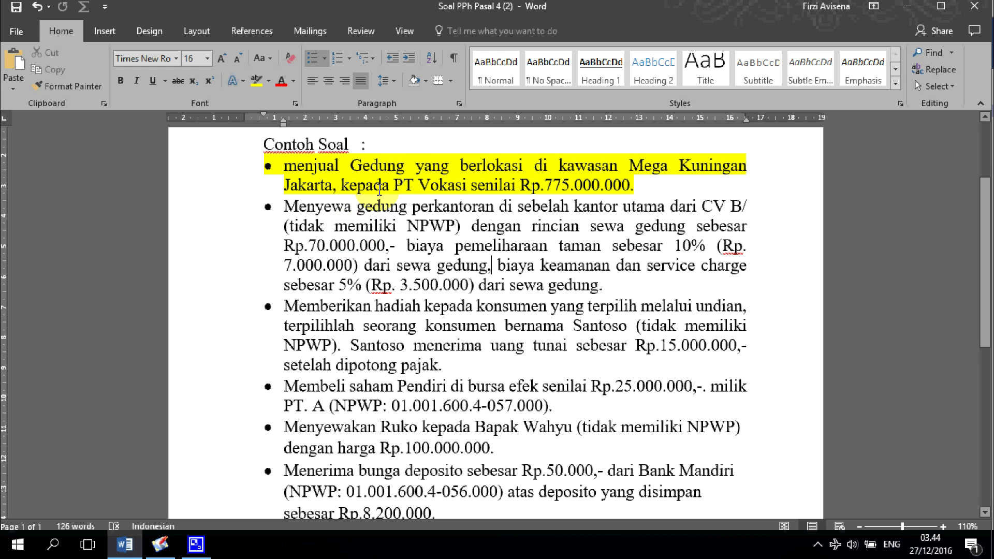
pyautogui.hotkey('alt', 'Tab')
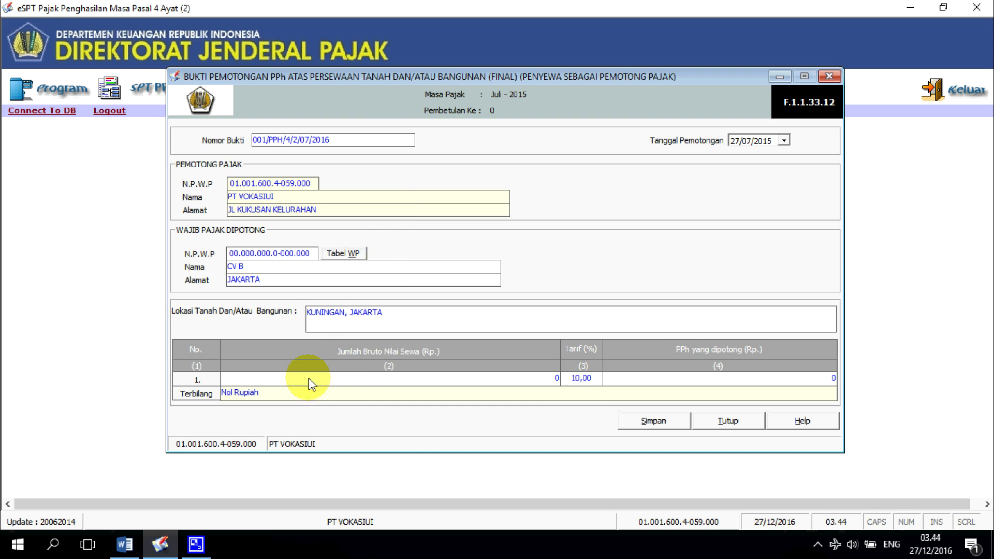
# Step: Enter gross rent 80.500.000 in row 1 so 8.050.000 is withheld at 10%
pyautogui.click(558, 378)
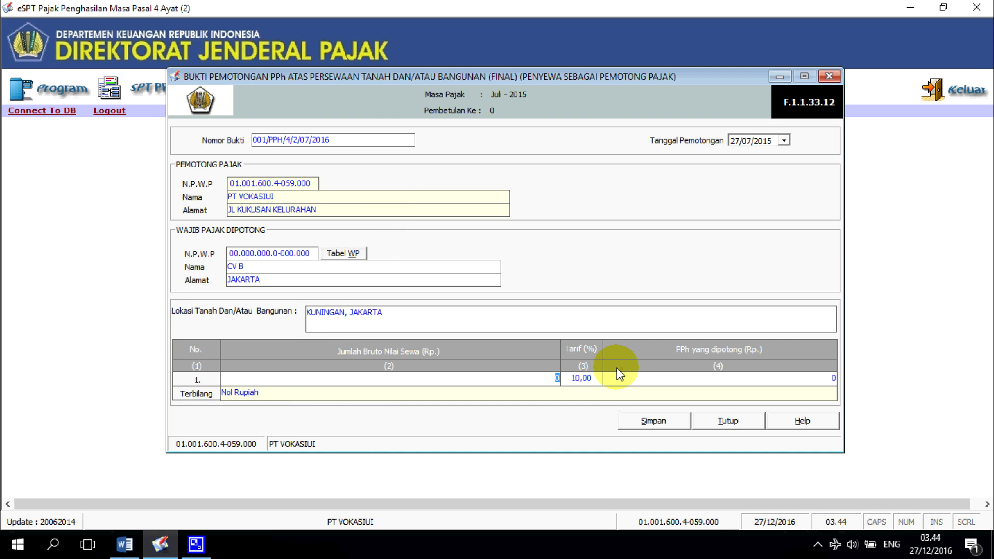
pyautogui.write('80.500.')
pyautogui.write('00000')
pyautogui.press('Tab')
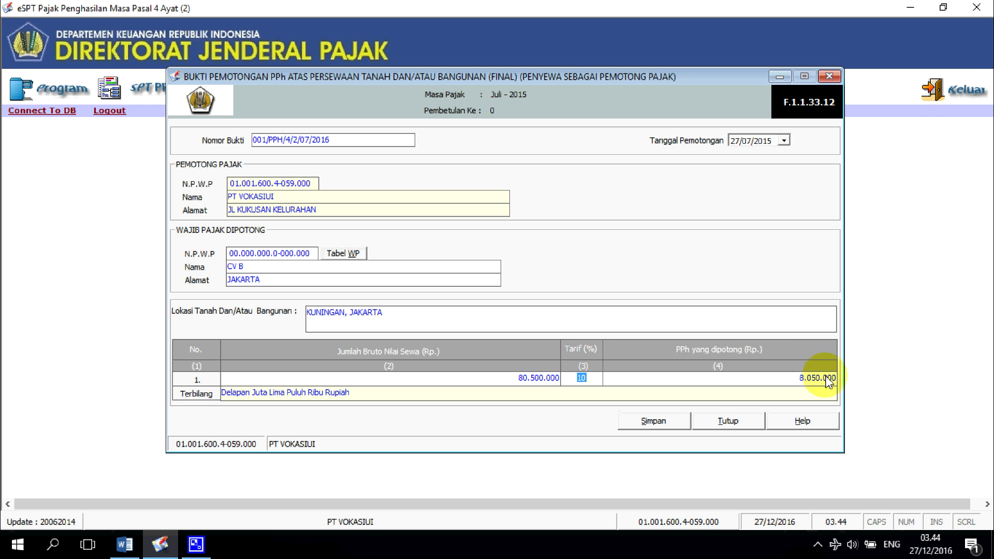
pyautogui.click(785, 140)
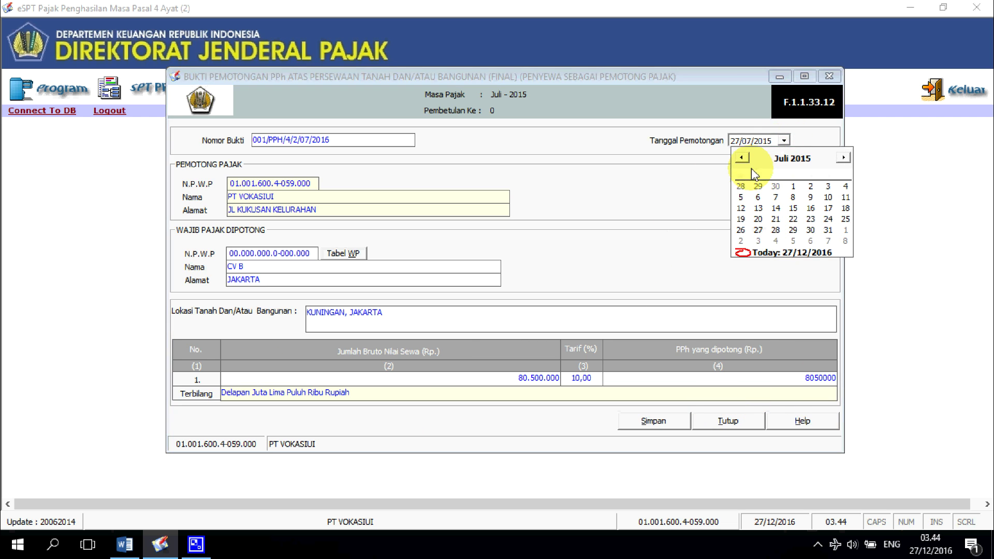
# Step: Set the withholding date to 31 July 2015, save the CV B rental slip, and close the form
pyautogui.click(828, 231)
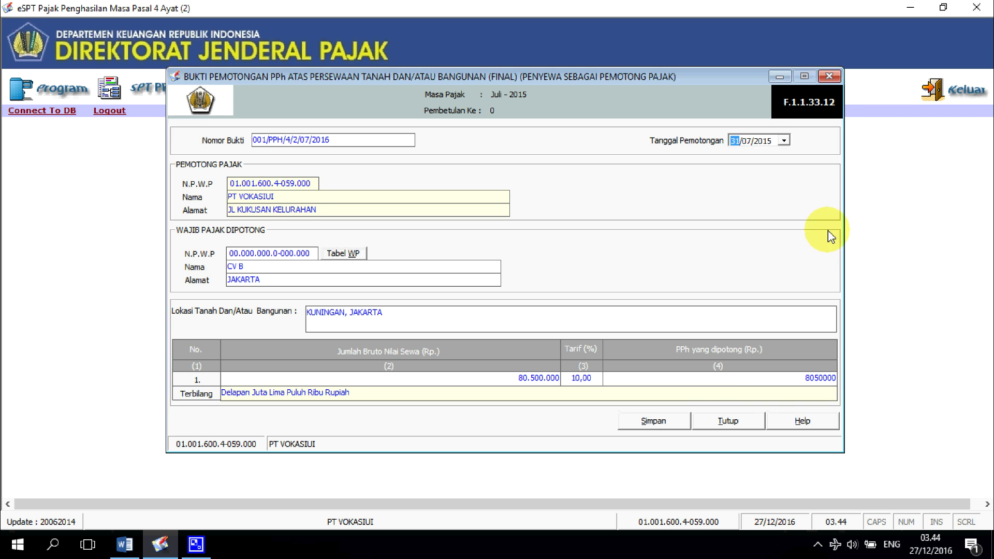
pyautogui.click(654, 422)
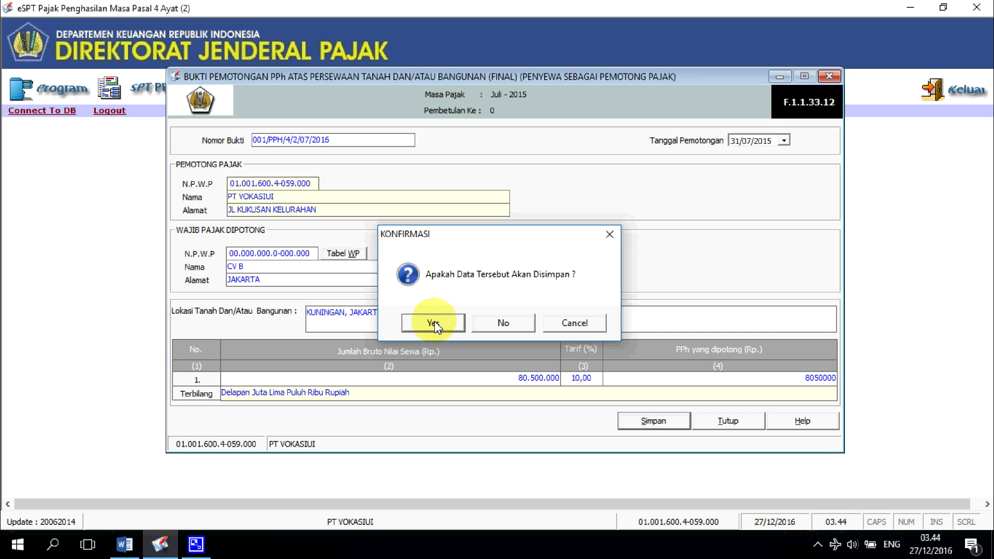
pyautogui.click(434, 321)
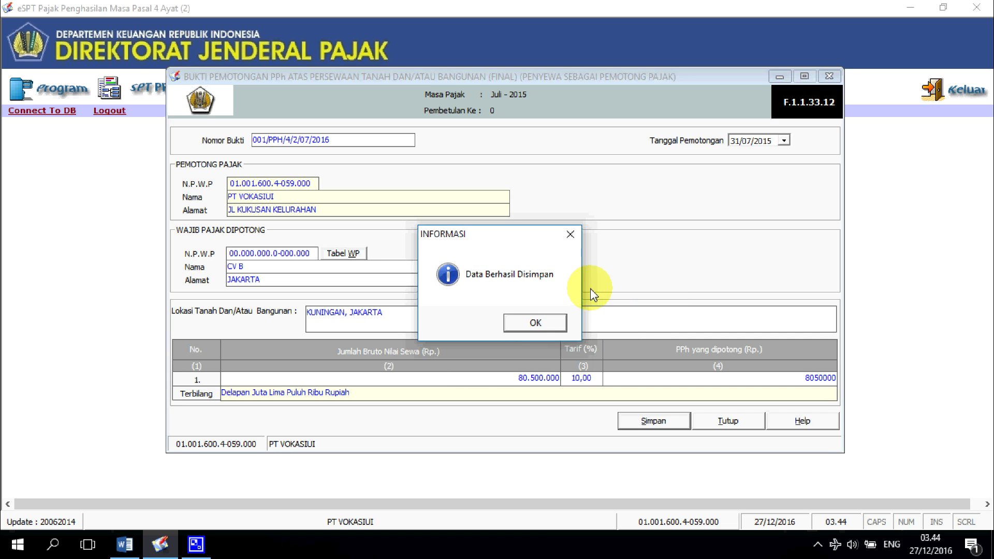
pyautogui.click(535, 321)
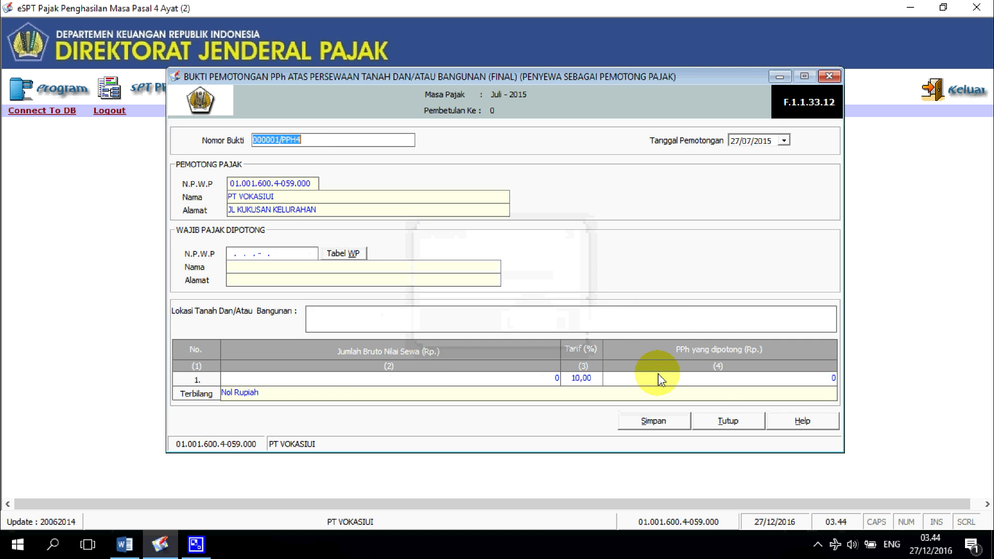
pyautogui.click(716, 425)
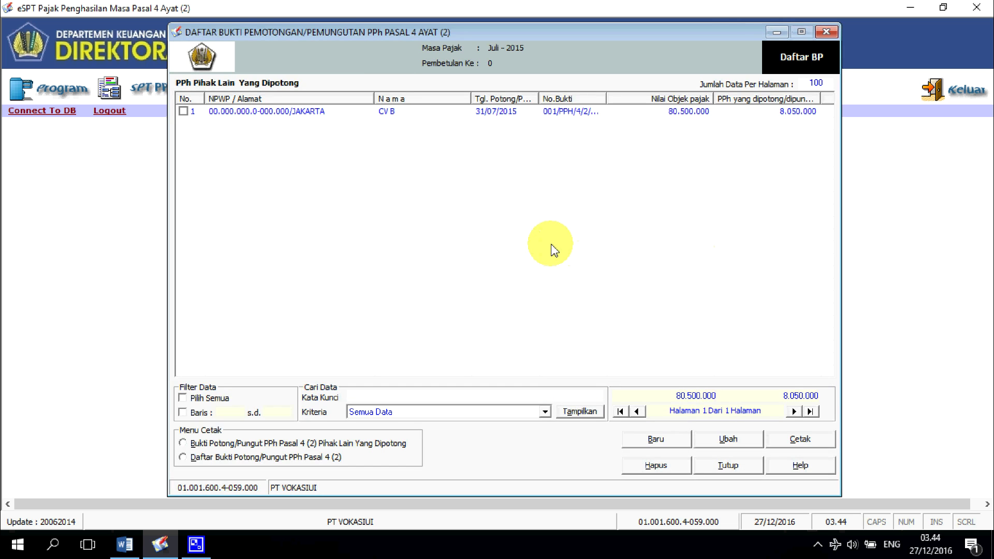
# Step: Check the next question in Word, then close the eSPT withholding slip list
pyautogui.hotkey('alt', 'Tab')
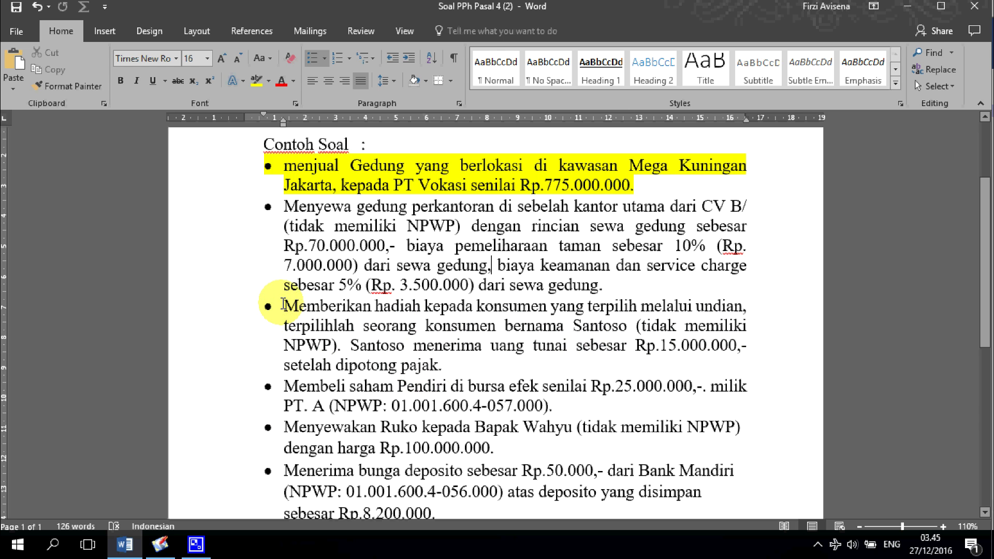
pyautogui.click(160, 544)
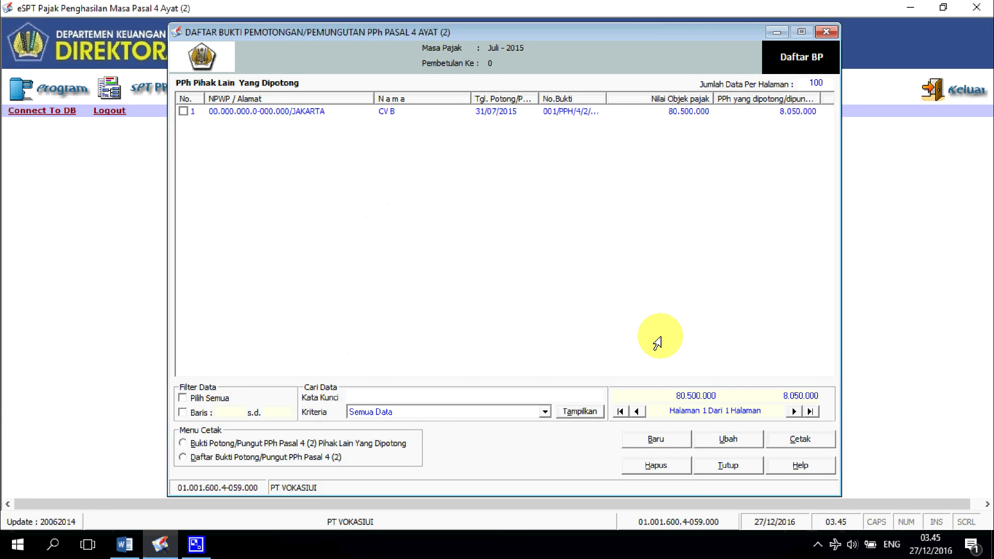
pyautogui.click(736, 468)
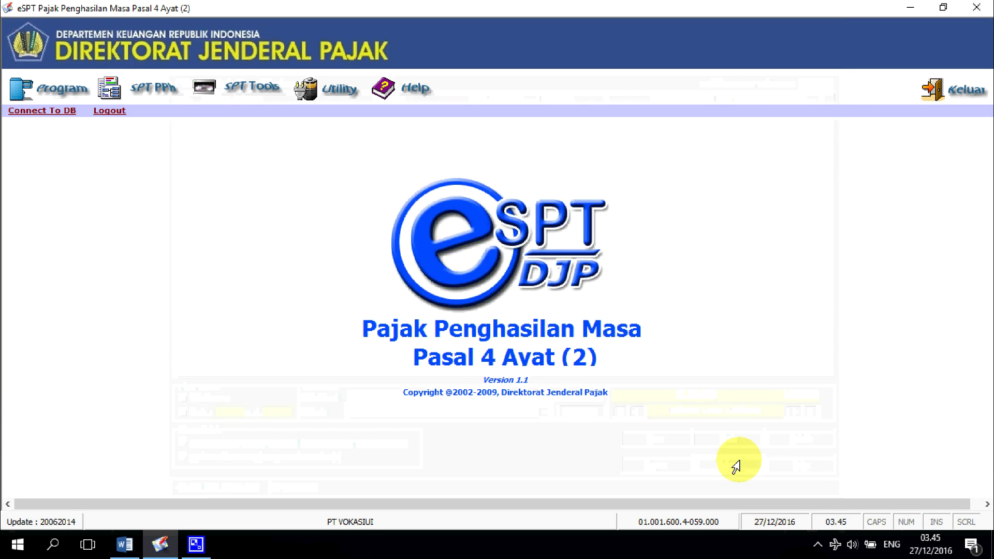
# Step: Open the Pasal 4 Ayat (2) withholding slip list and add a new Hadiah Undian slip
pyautogui.click(158, 77)
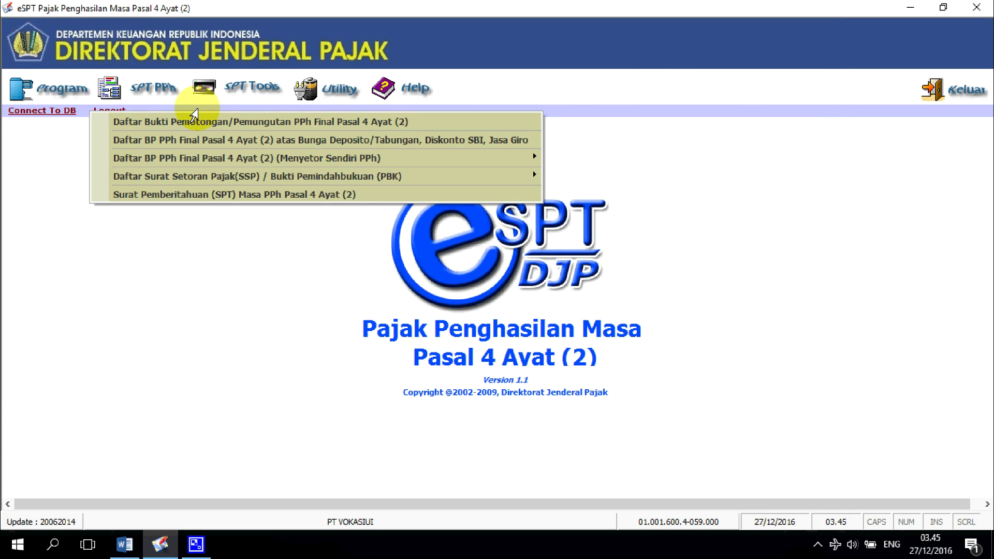
pyautogui.click(195, 124)
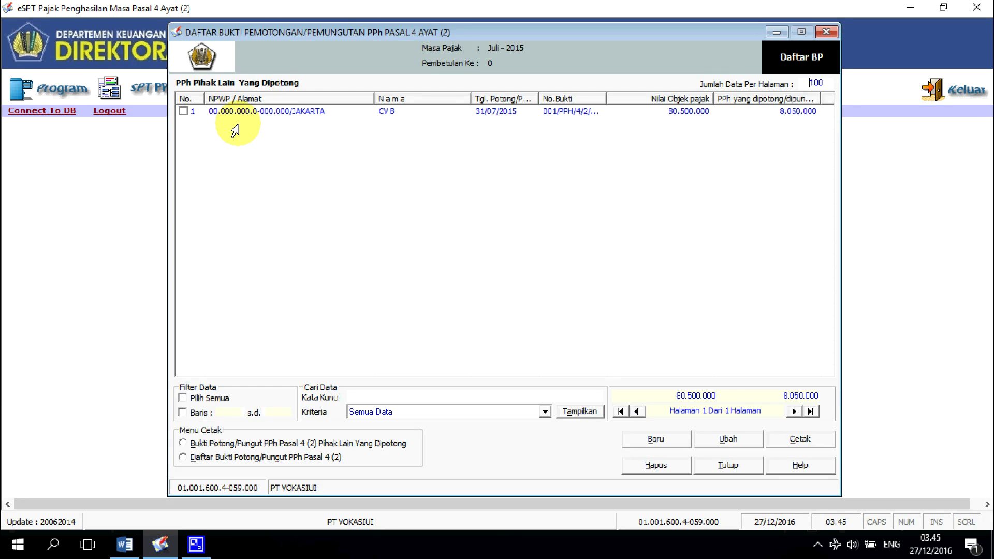
pyautogui.click(667, 439)
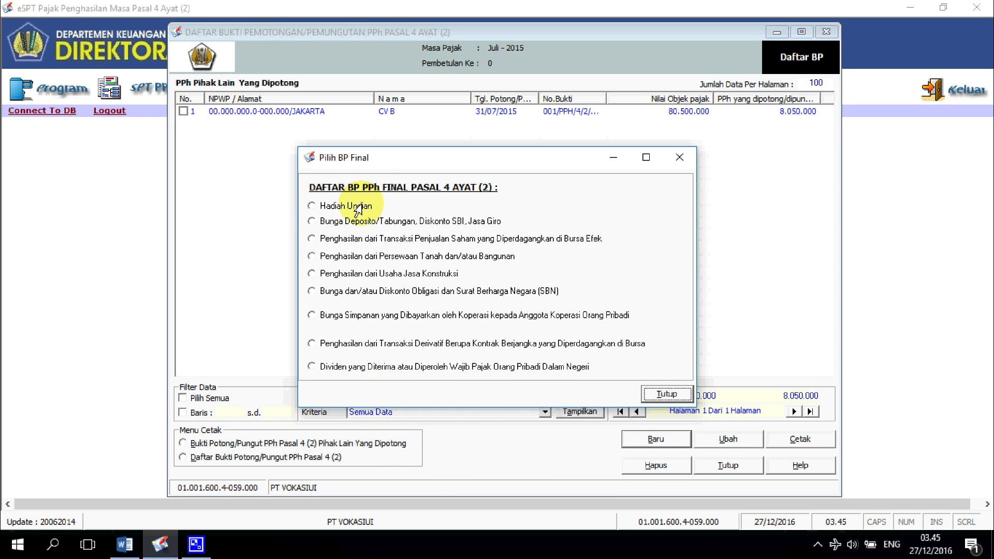
pyautogui.click(310, 206)
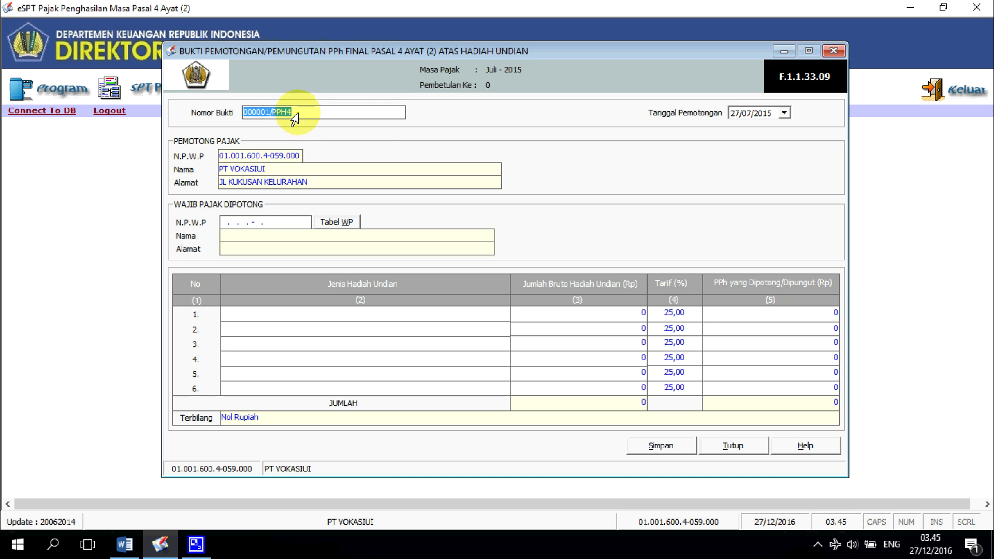
# Step: Give the lottery-prize slip number 002/PPH/4/2/07/2015 and withholding date 31/07/2015
pyautogui.press('BackSpace')
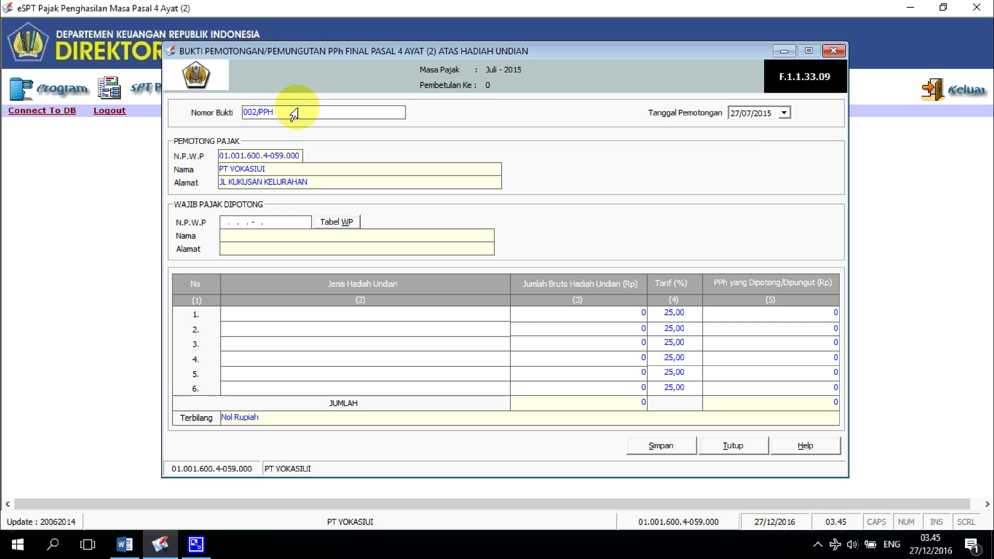
pyautogui.write('002/PPH/4/2/07/2015')
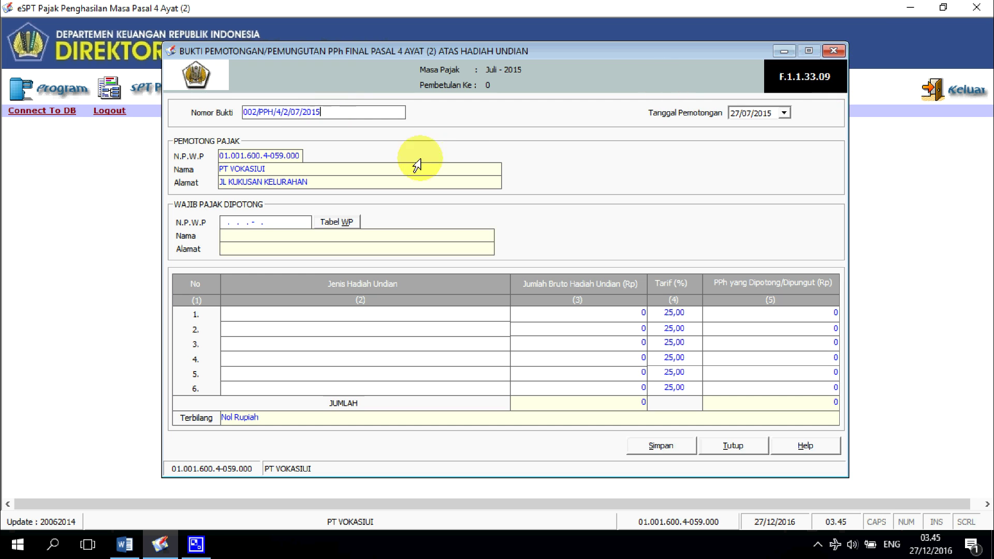
pyautogui.click(784, 113)
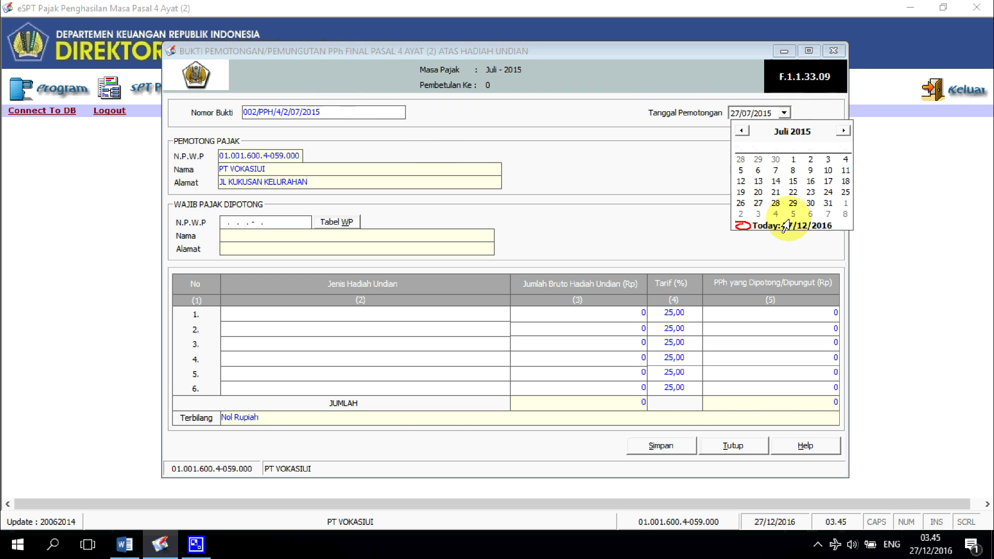
pyautogui.click(828, 203)
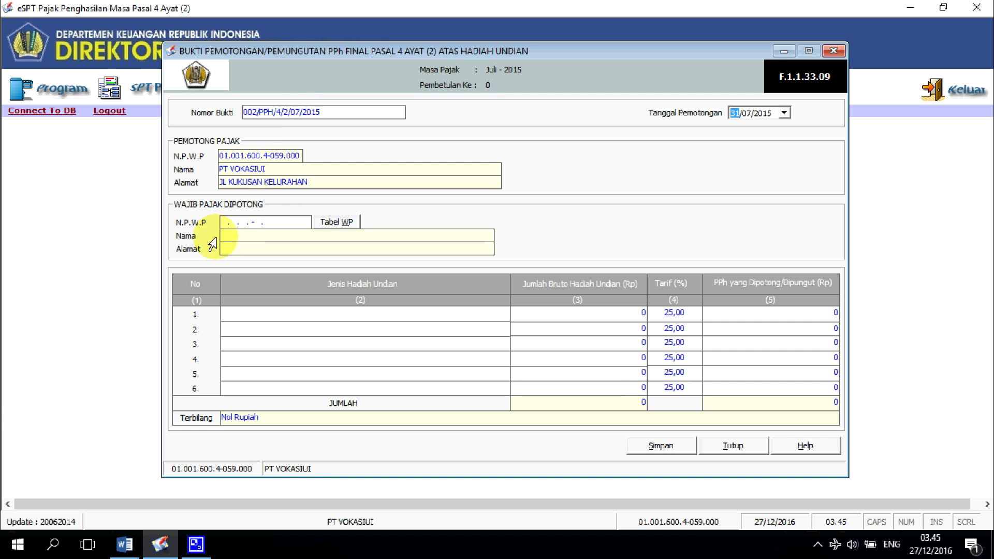
pyautogui.click(222, 222)
pyautogui.hotkey('alt', 'Tab')
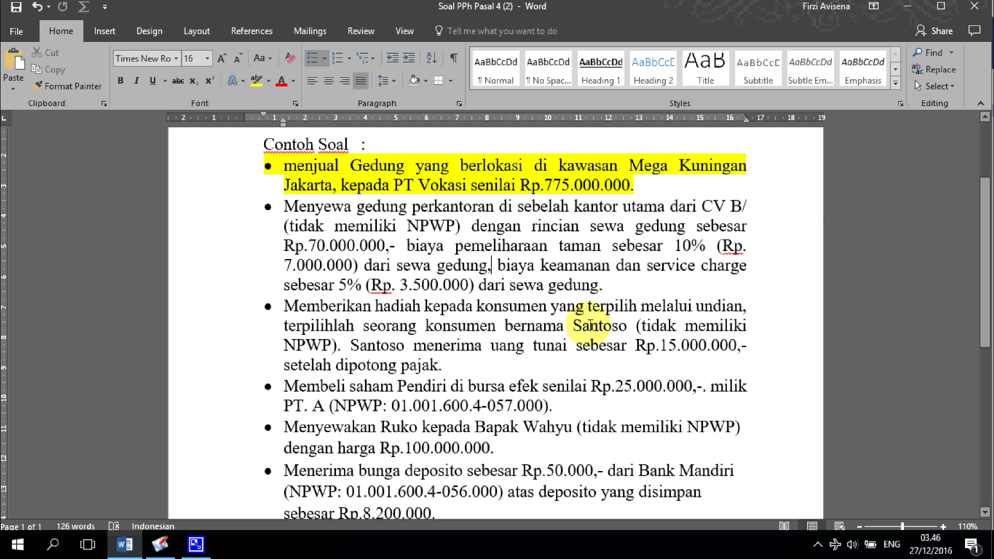
# Step: Enter the winner's all-zero NPWP, name and address, plus a 20000000 gross prize in row 1
pyautogui.hotkey('alt', 'Tab')
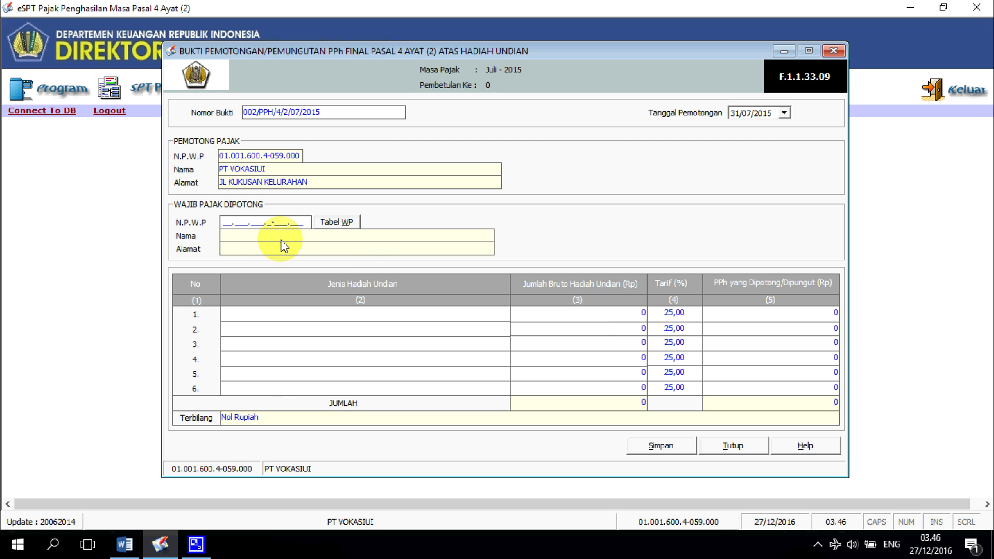
pyautogui.write('000')
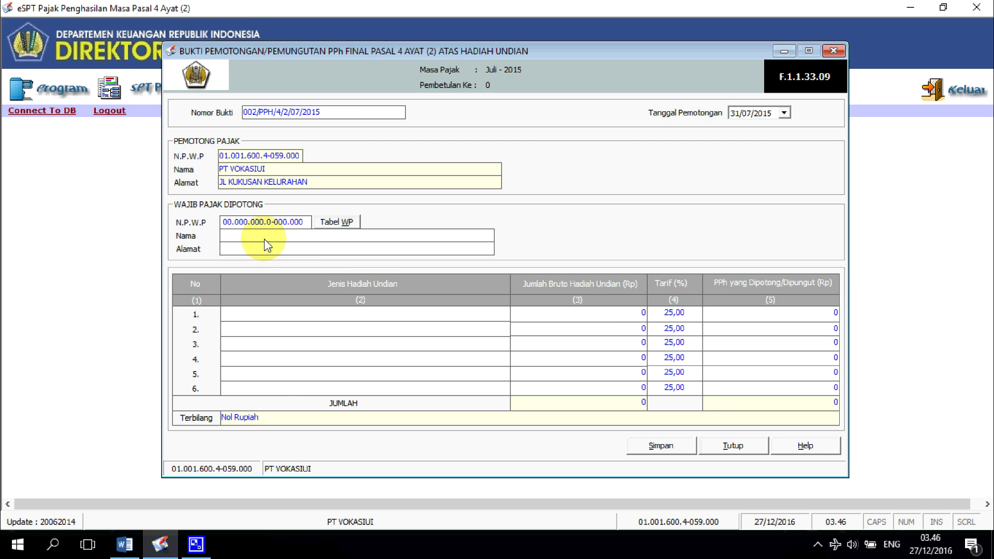
pyautogui.write('000000000000SANTOSO')
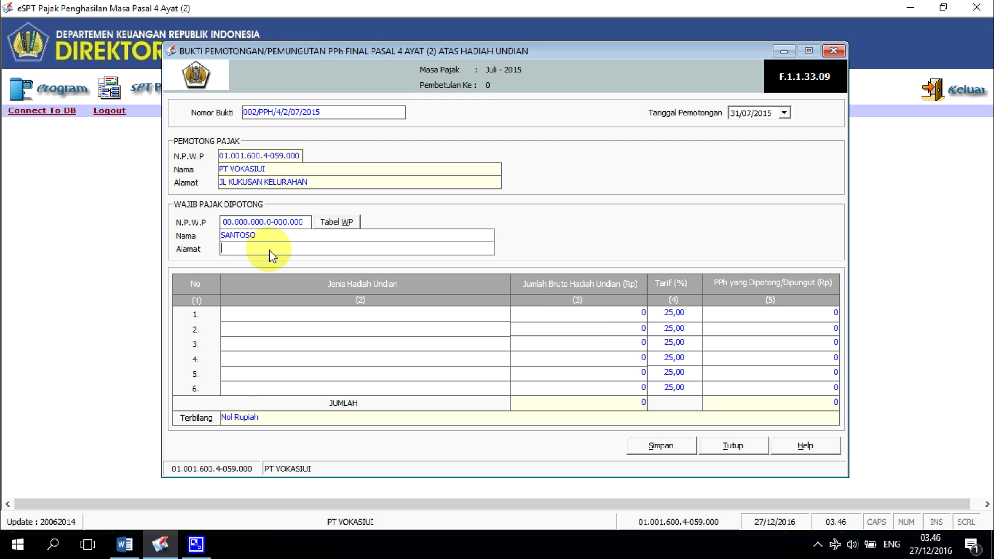
pyautogui.write('JAKARTA')
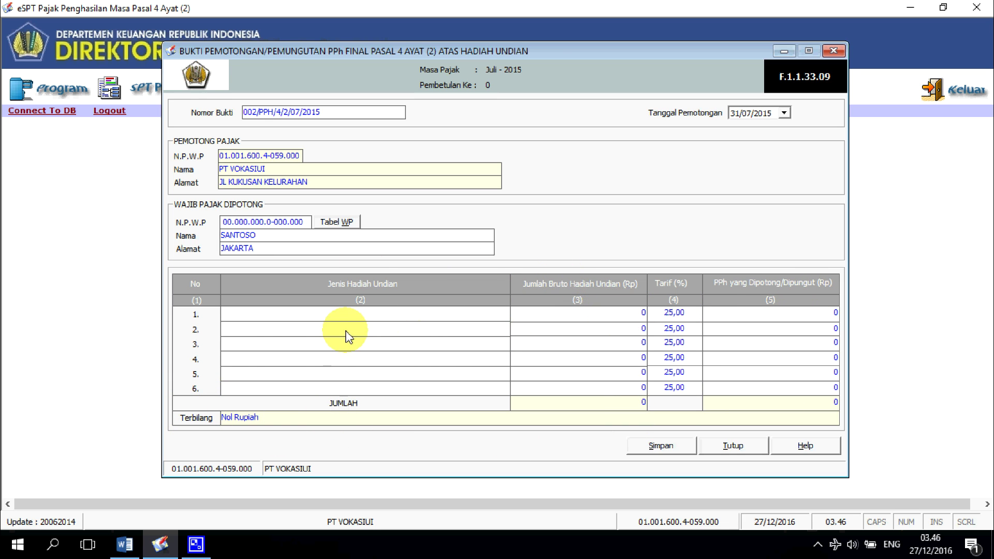
pyautogui.click(628, 318)
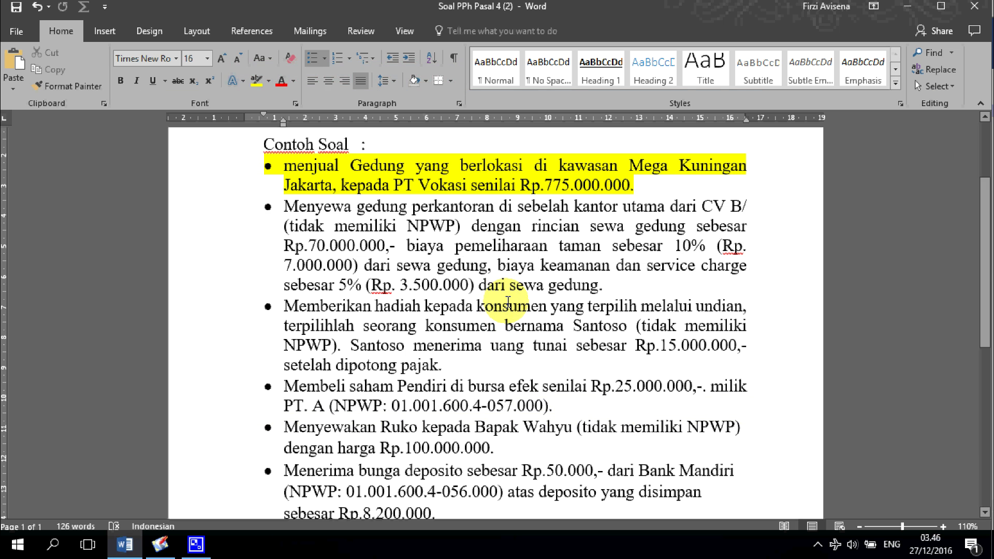
pyautogui.hotkey('alt', 'Tab')
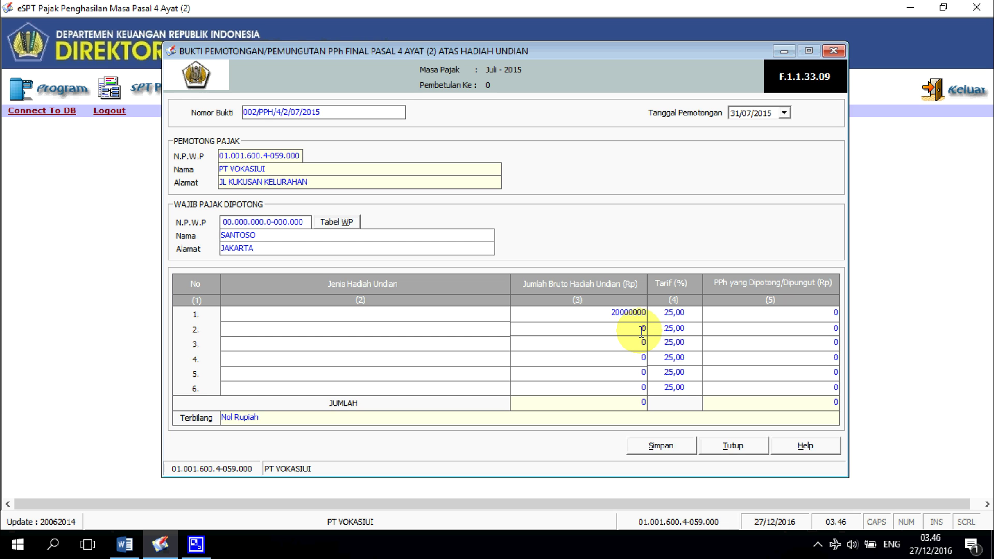
# Step: Commit the 20.000.000 gross prize and try saving, dismissing the missing prize-type warning
pyautogui.press('Tab')
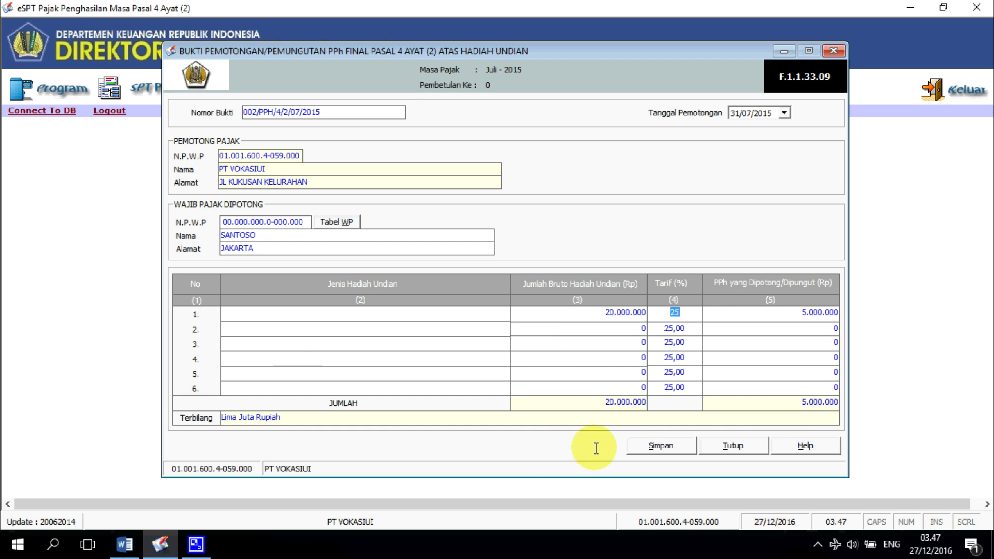
pyautogui.click(661, 446)
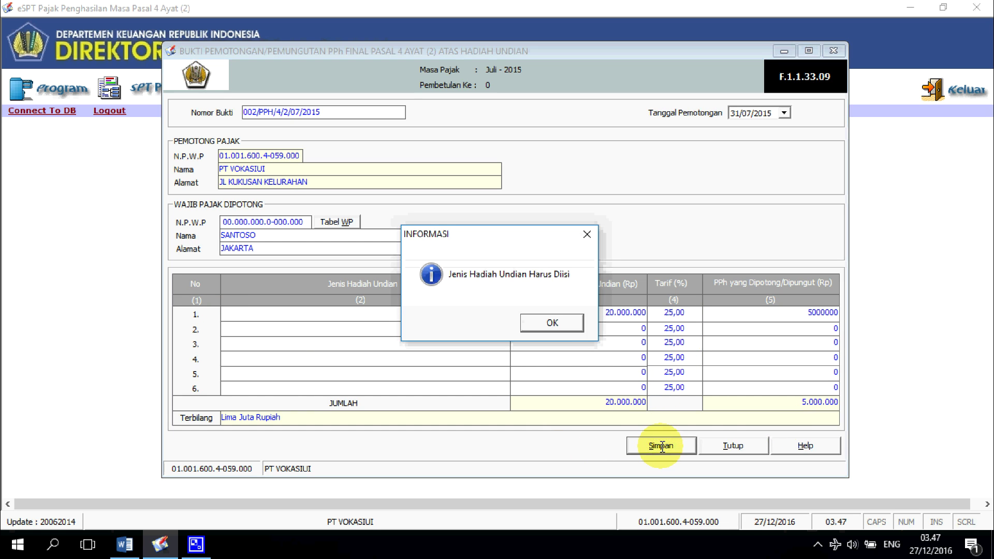
pyautogui.click(562, 323)
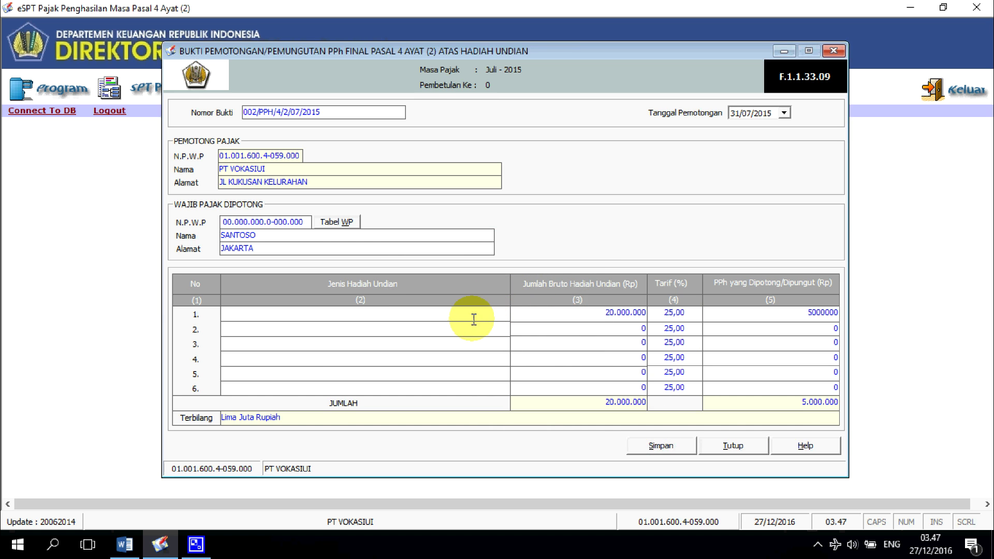
# Step: Enter UANG TUNAI as the prize type and save the slip, confirming both prompts
pyautogui.hotkey('alt', 'Tab')
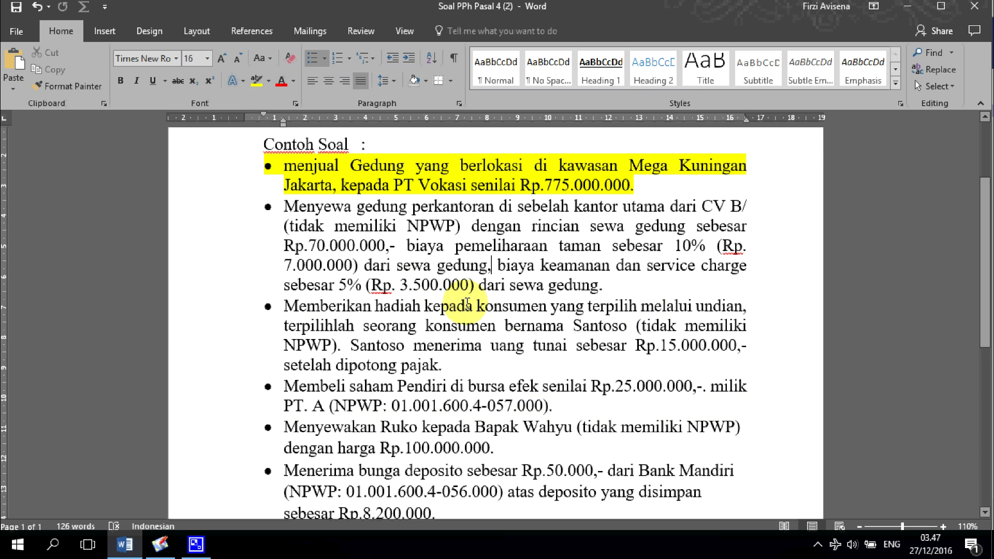
pyautogui.hotkey('alt', 'Tab')
pyautogui.write('U')
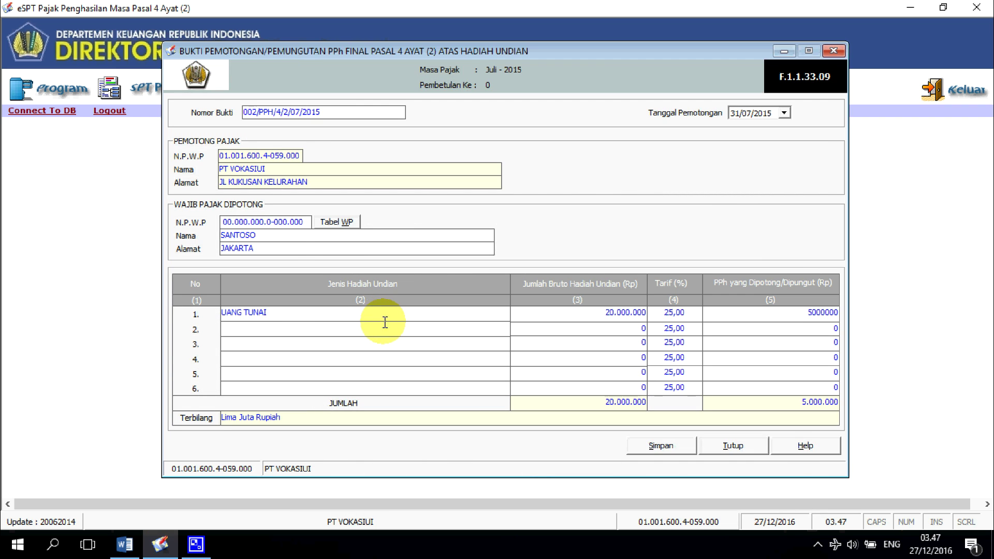
pyautogui.click(684, 445)
pyautogui.click(437, 321)
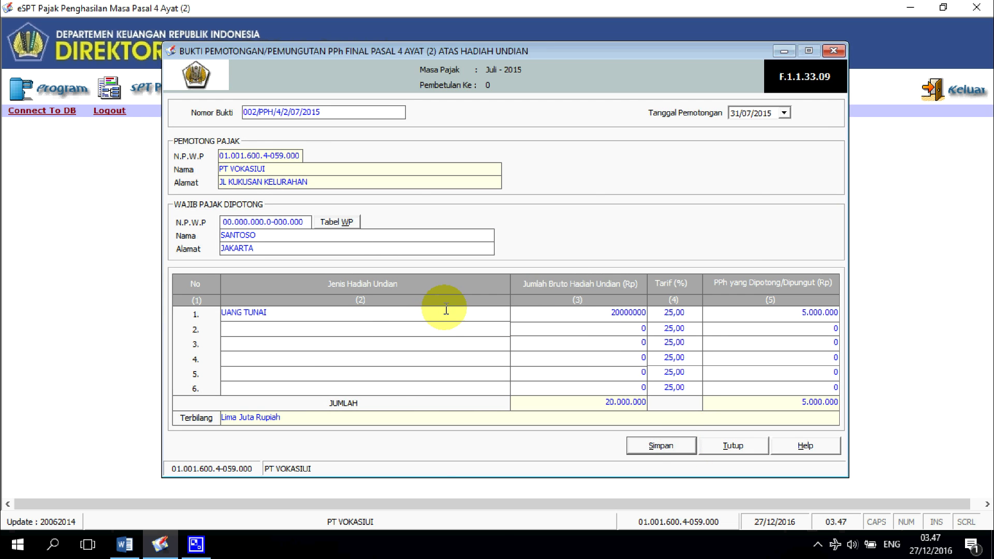
pyautogui.click(520, 321)
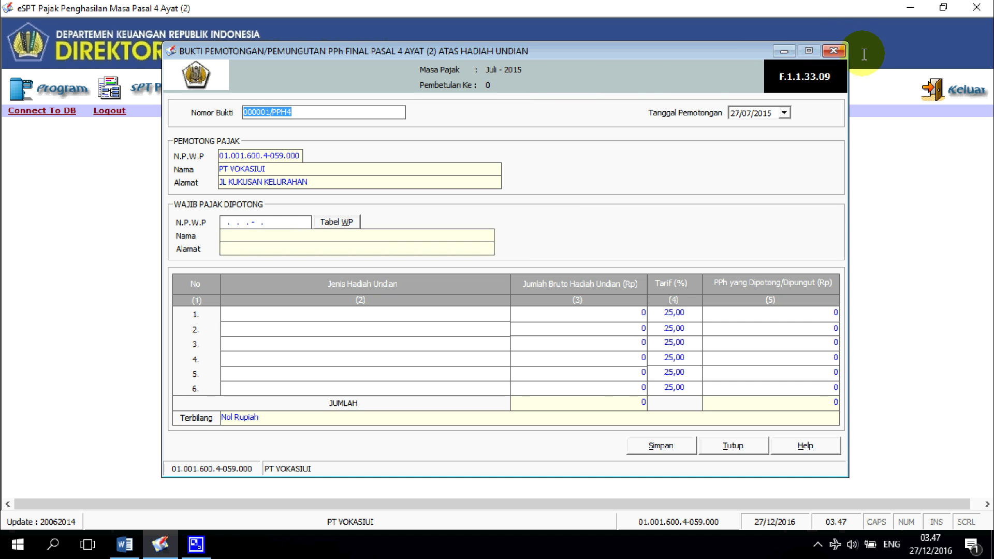
# Step: Close the blank entry form to see two slips totalling 100.500.000 with 13.050.000 tax
pyautogui.click(833, 51)
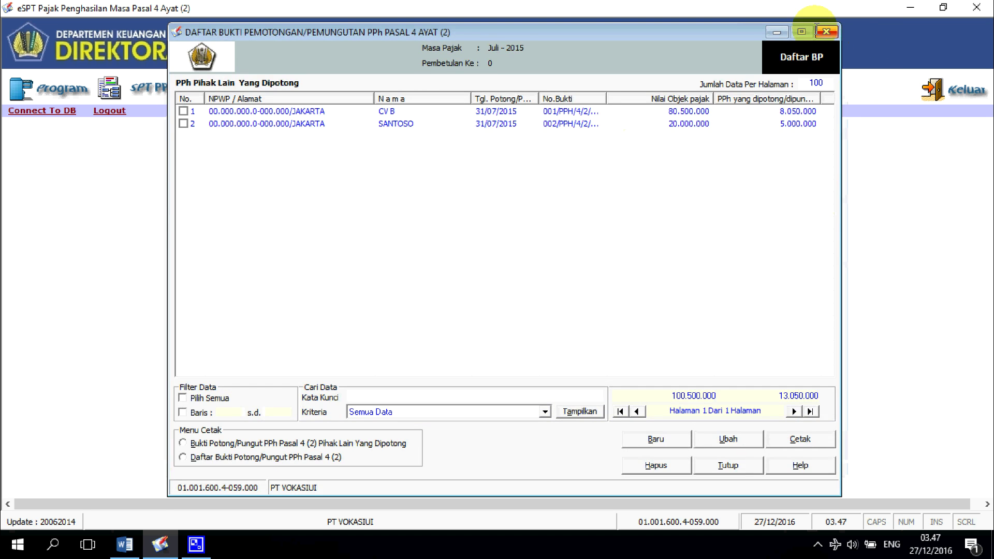
pyautogui.hotkey('alt', 'Tab')
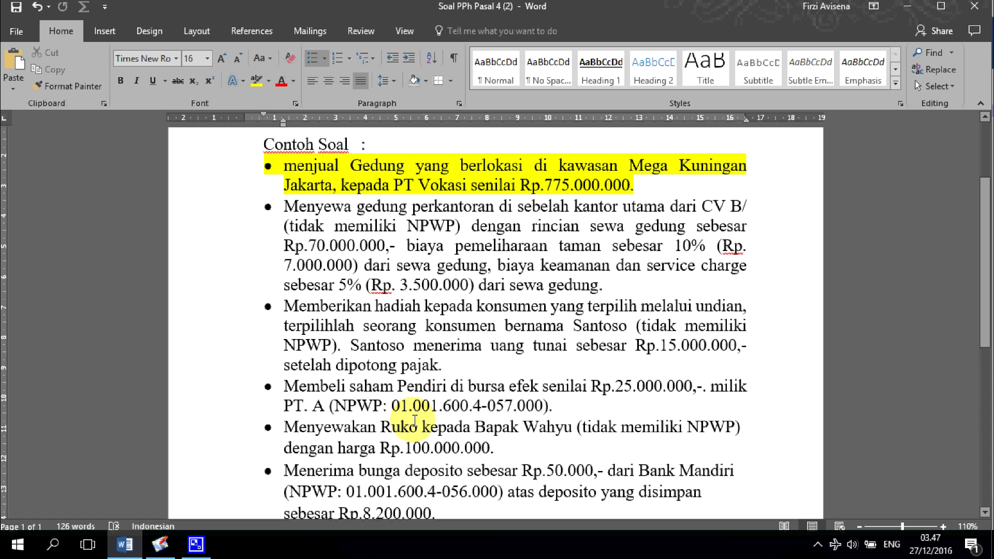
pyautogui.click(160, 544)
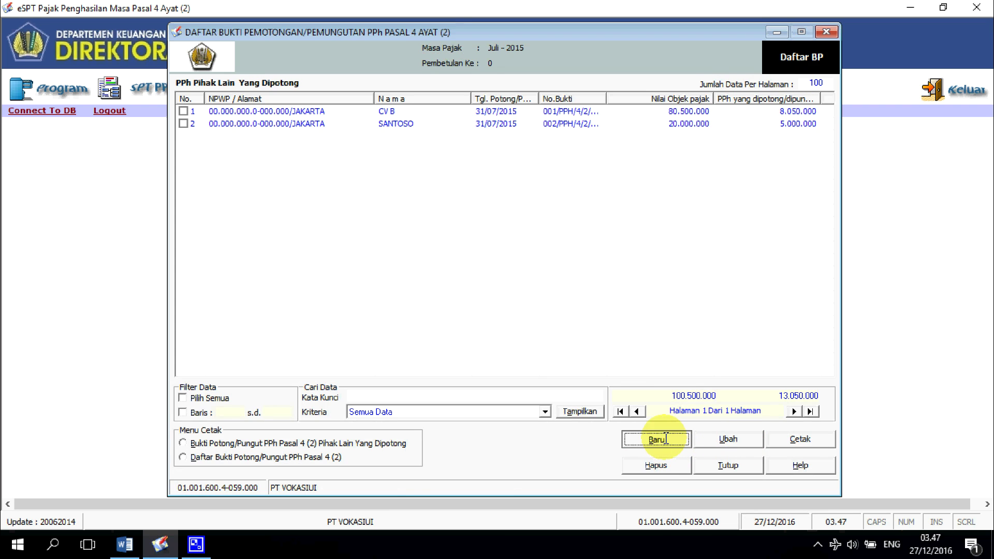
# Step: Create a new Juli 2015 Penjualan Saham slip from the final withholding slip register
pyautogui.click(826, 32)
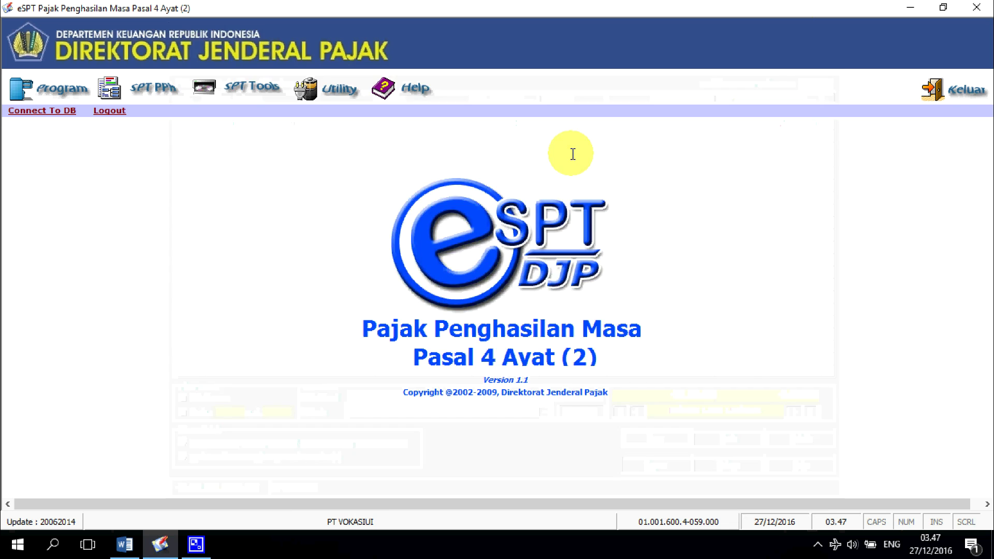
pyautogui.click(153, 85)
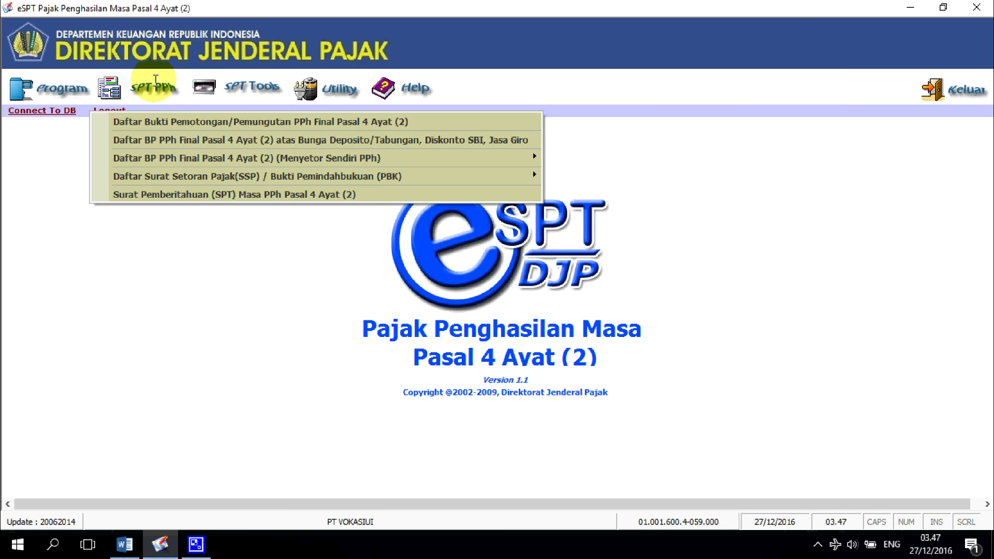
pyautogui.click(385, 121)
pyautogui.click(656, 438)
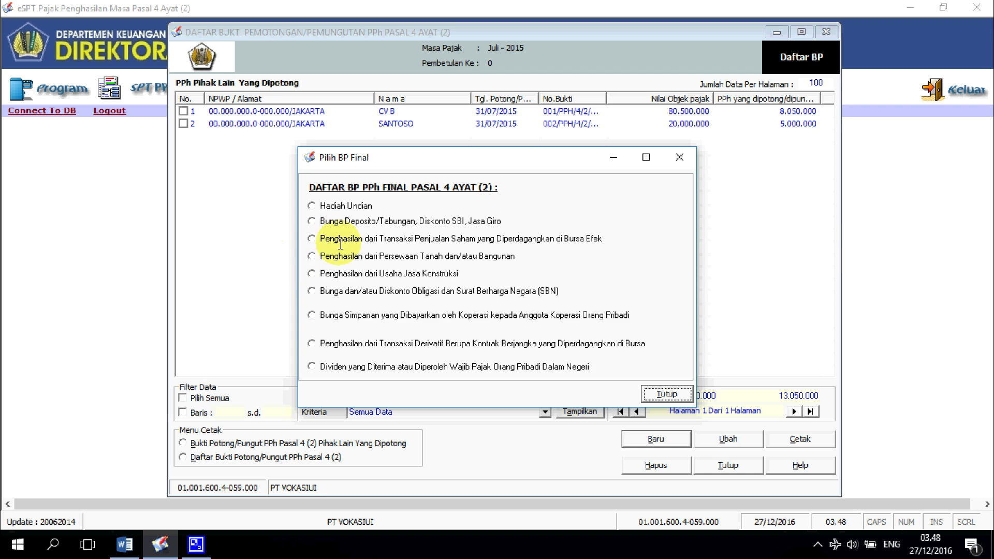
pyautogui.click(466, 238)
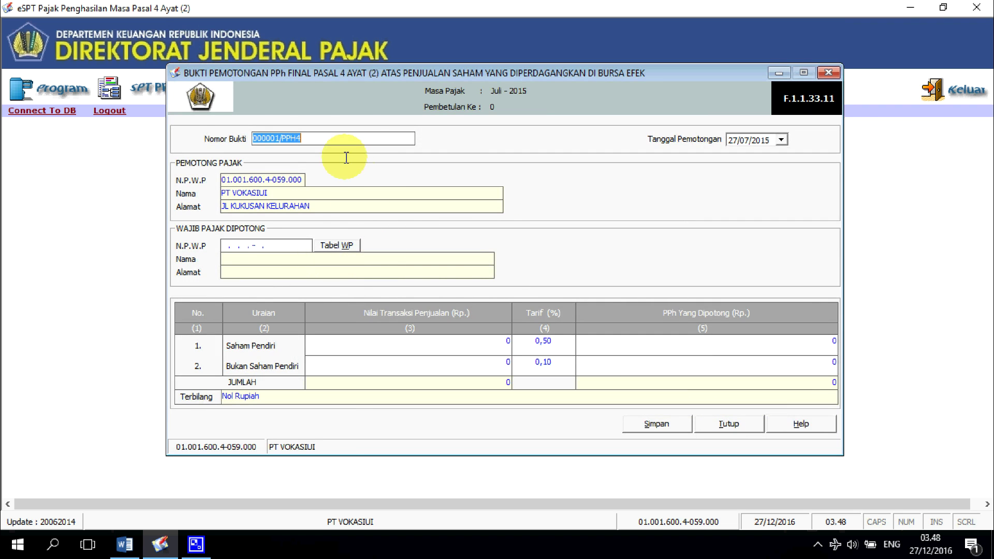
# Step: Copy PT A's NPWP from the Word problem sheet
pyautogui.hotkey('alt', 'Tab')
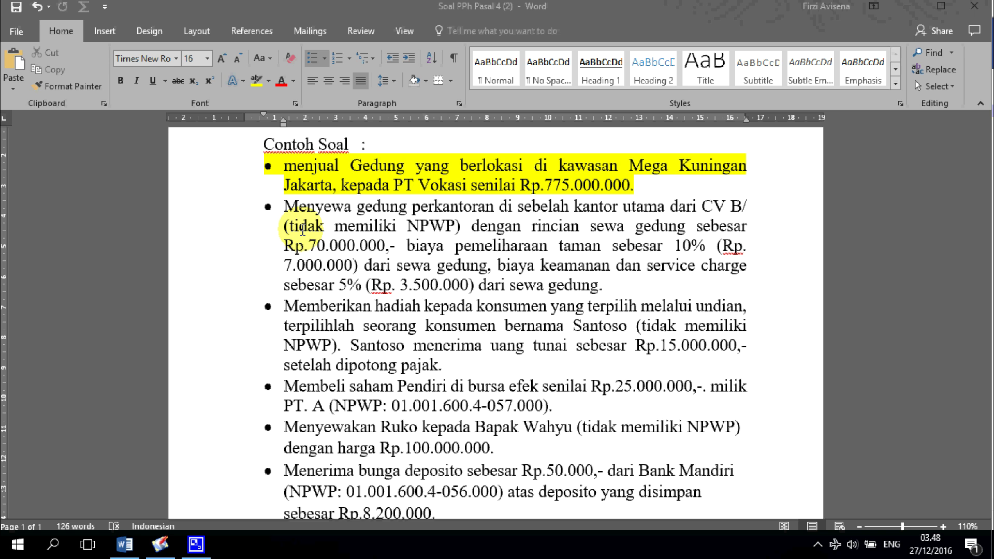
pyautogui.scroll(-3, 311, 311)
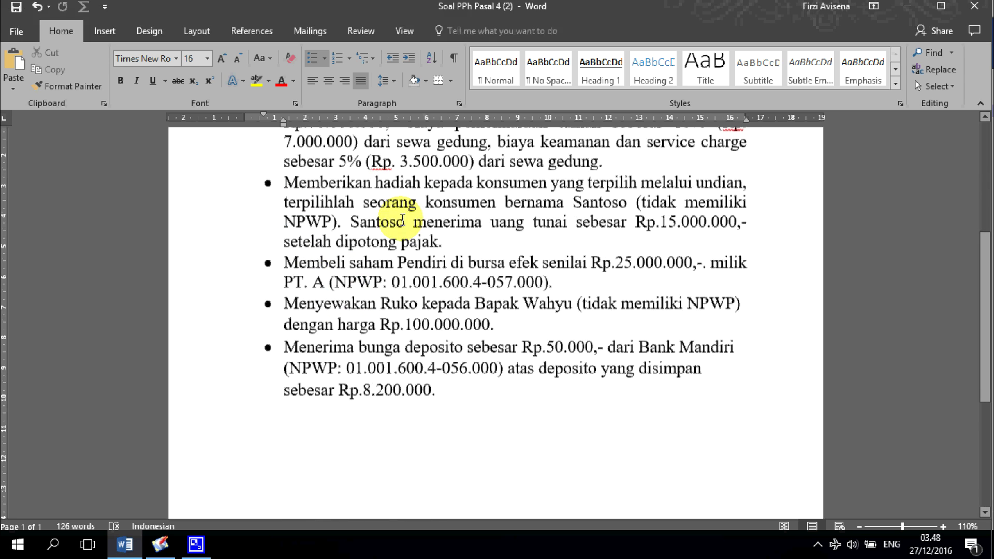
pyautogui.scroll(3, 402, 219)
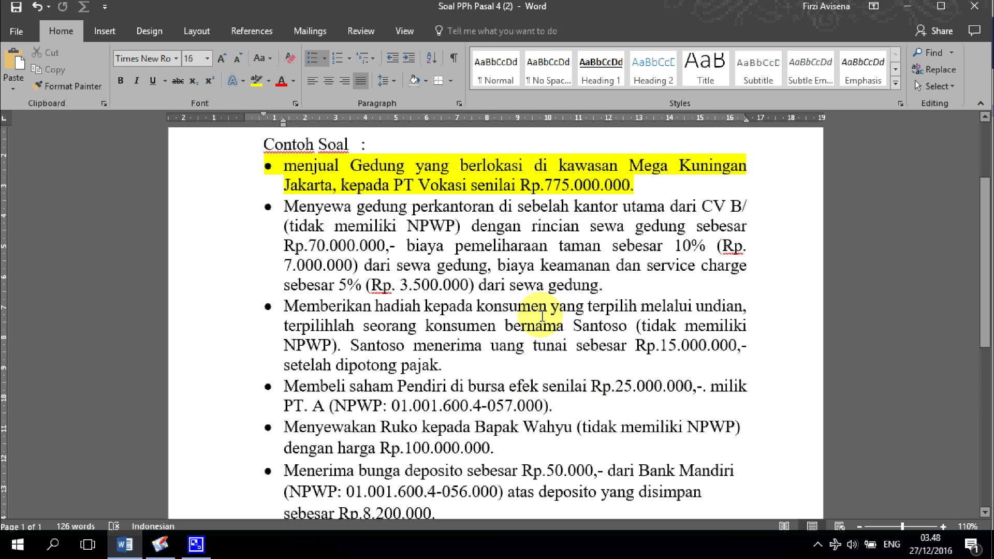
pyautogui.hotkey('alt', 'Tab')
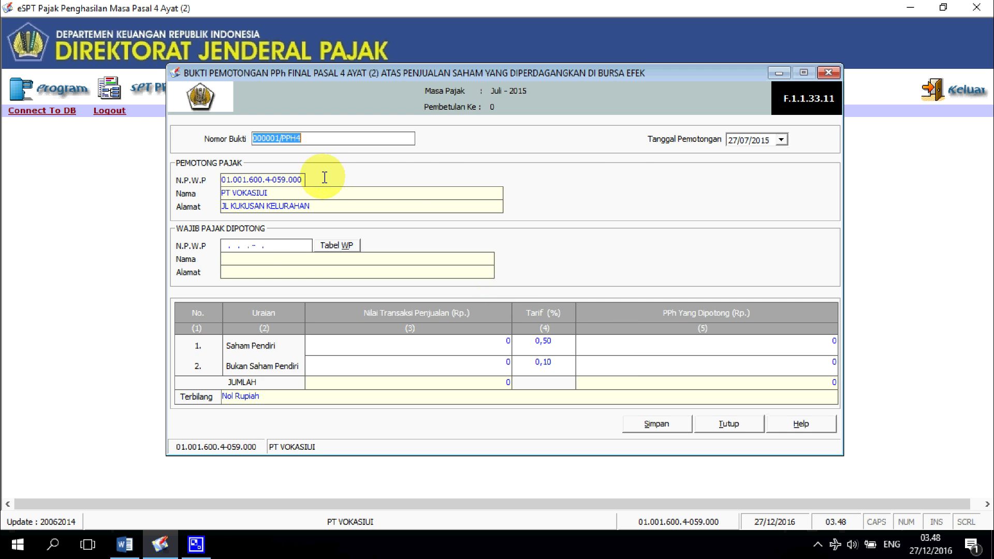
pyautogui.hotkey('alt', 'Tab')
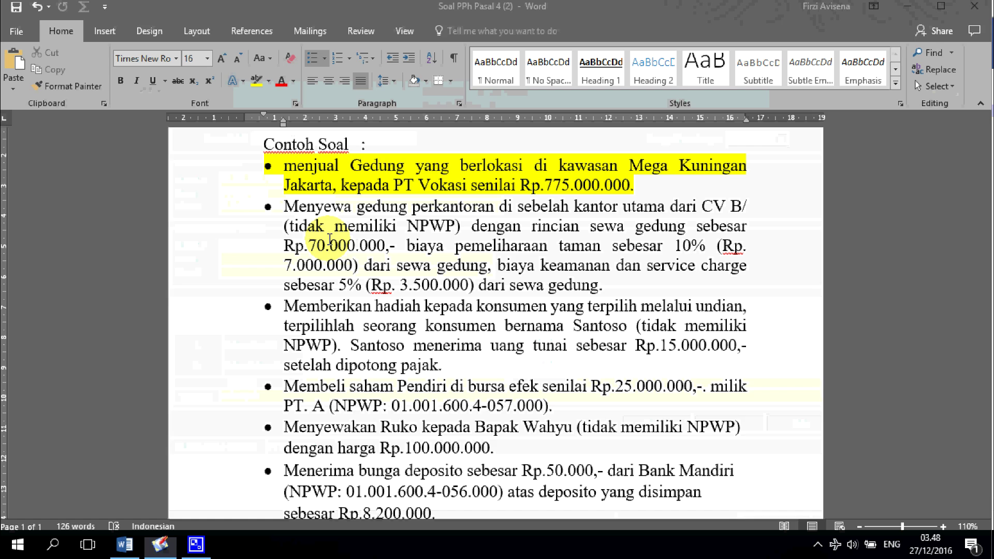
pyautogui.moveTo(392, 404); pyautogui.dragTo(537, 409)
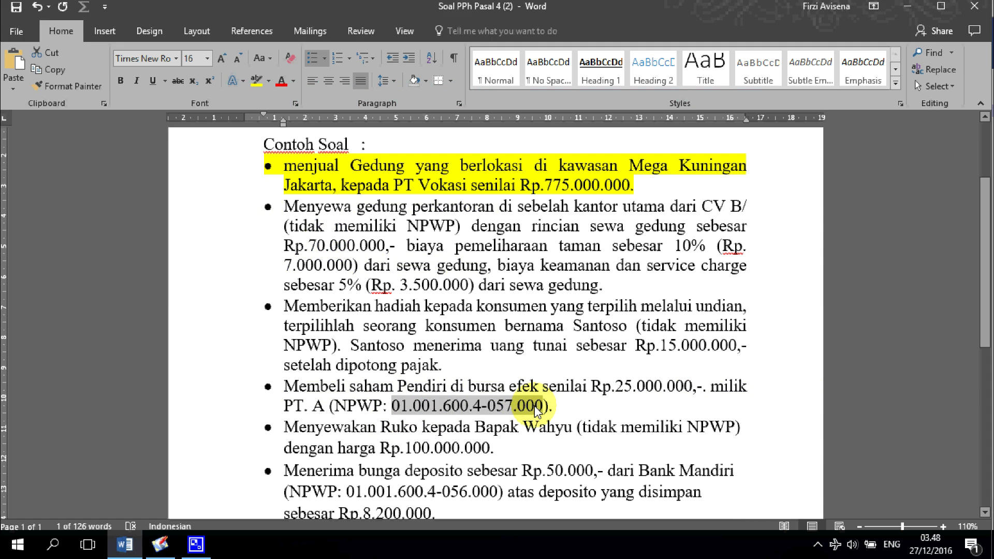
pyautogui.hotkey('alt', 'Tab')
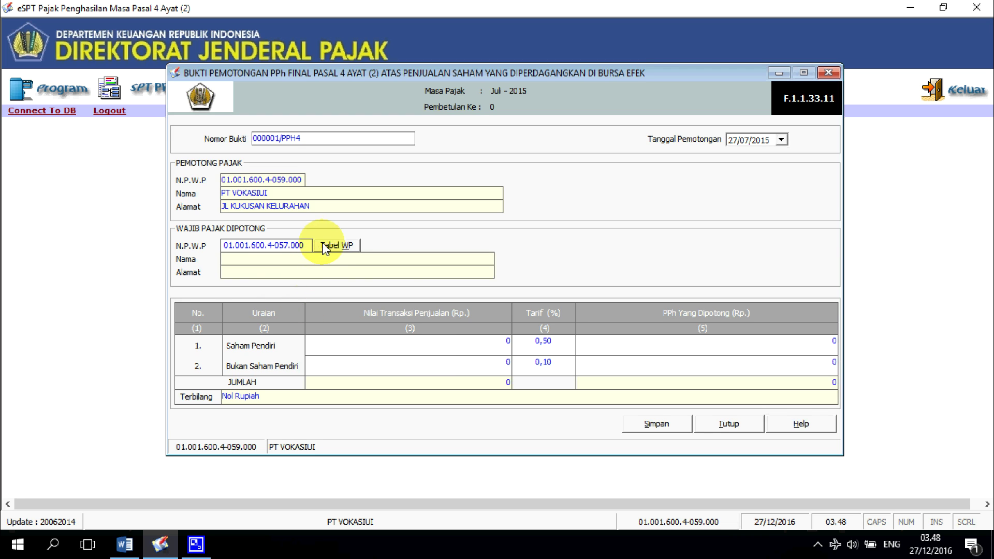
# Step: Register PT A as a new taxpayer with its address, postal code and telephone number
pyautogui.click(317, 247)
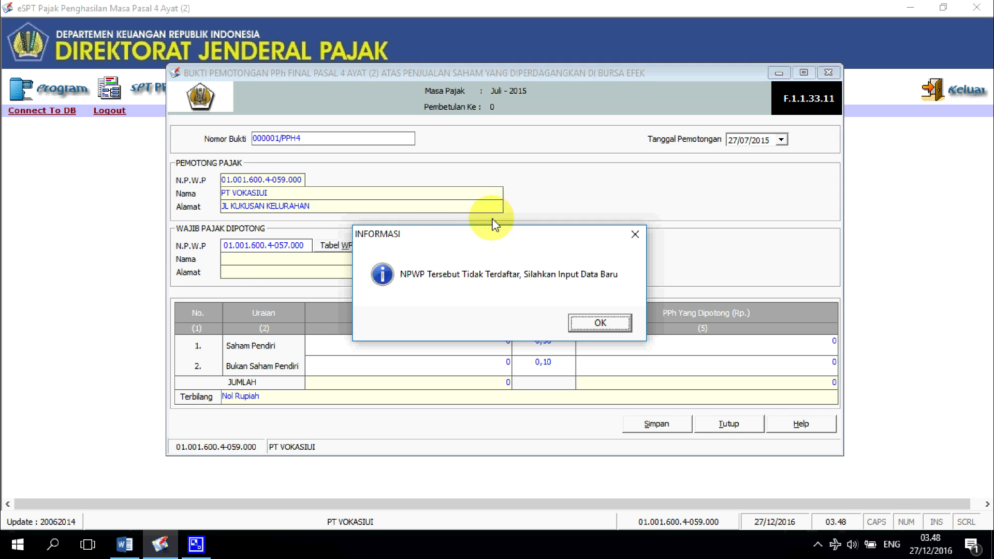
pyautogui.click(603, 318)
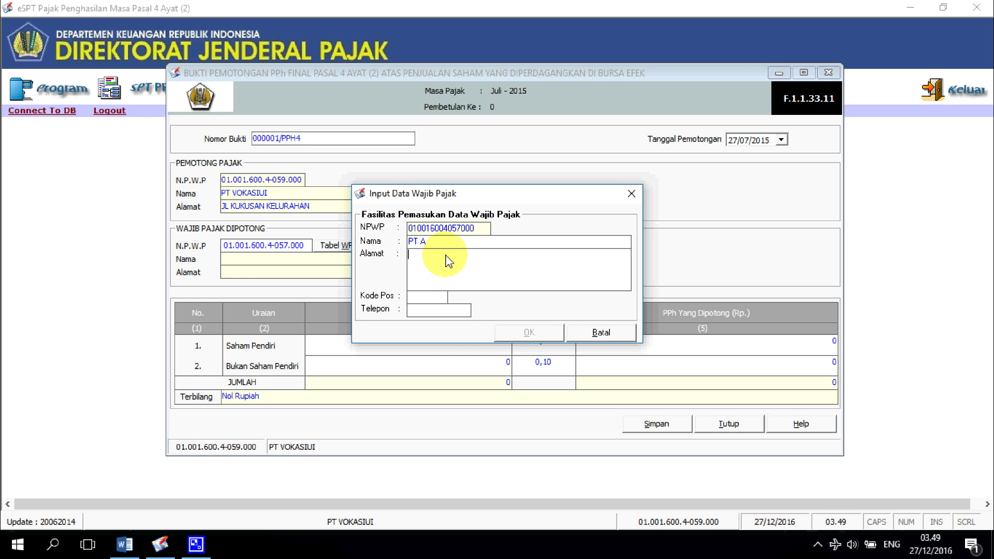
pyautogui.click(433, 301)
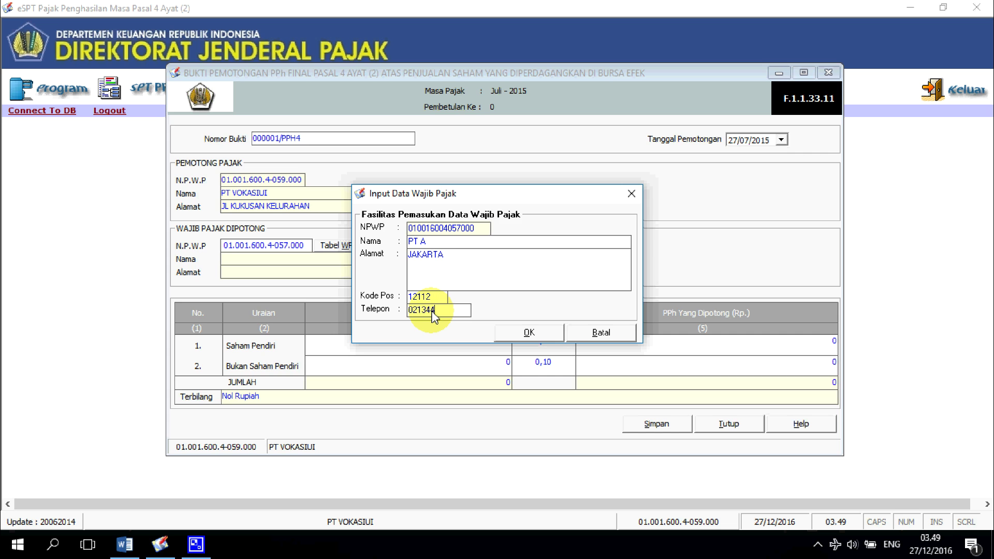
pyautogui.click(432, 310)
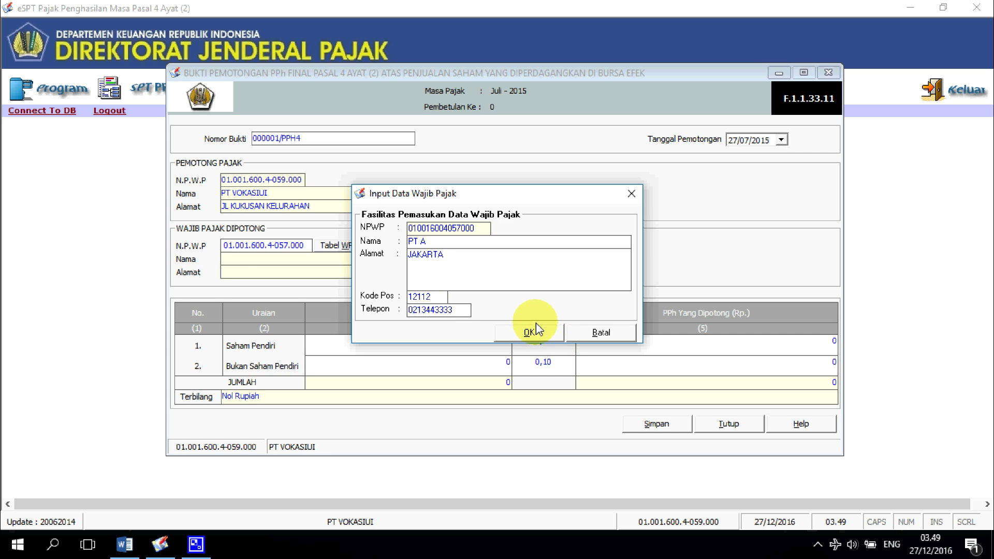
pyautogui.click(529, 333)
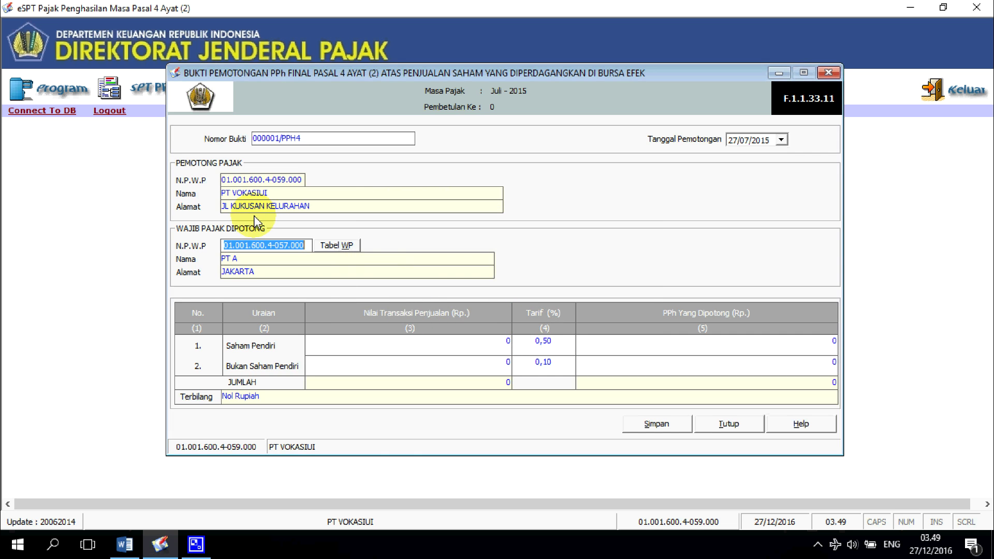
# Step: Enter a 25.000.000 Saham Pendiri transaction value in row 1
pyautogui.hotkey('alt', 'Tab')
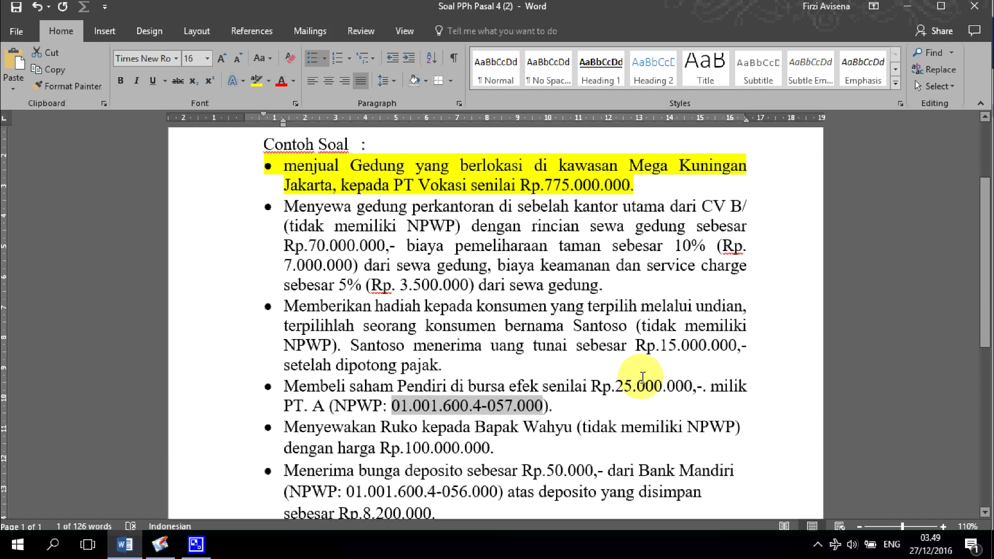
pyautogui.hotkey('alt', 'Tab')
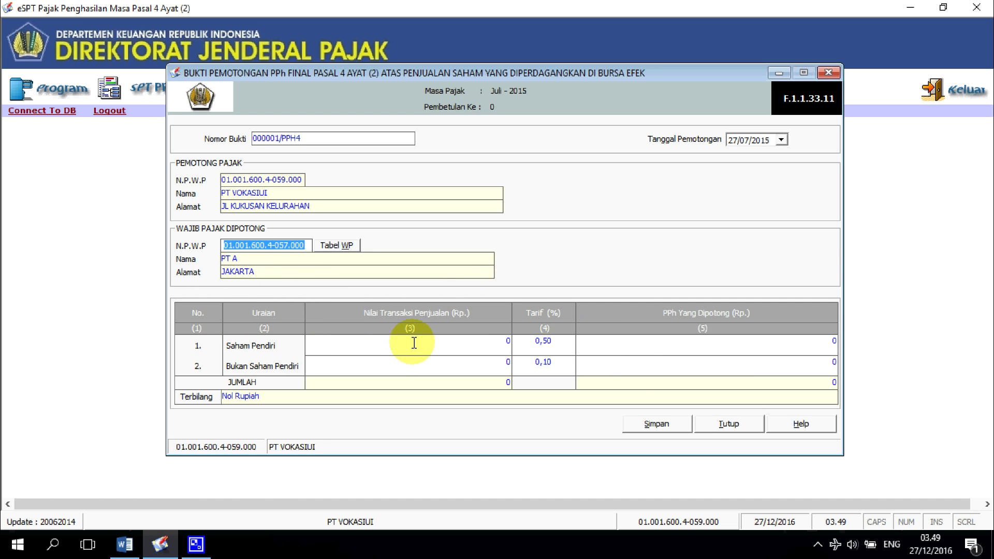
pyautogui.hotkey('alt', 'Tab')
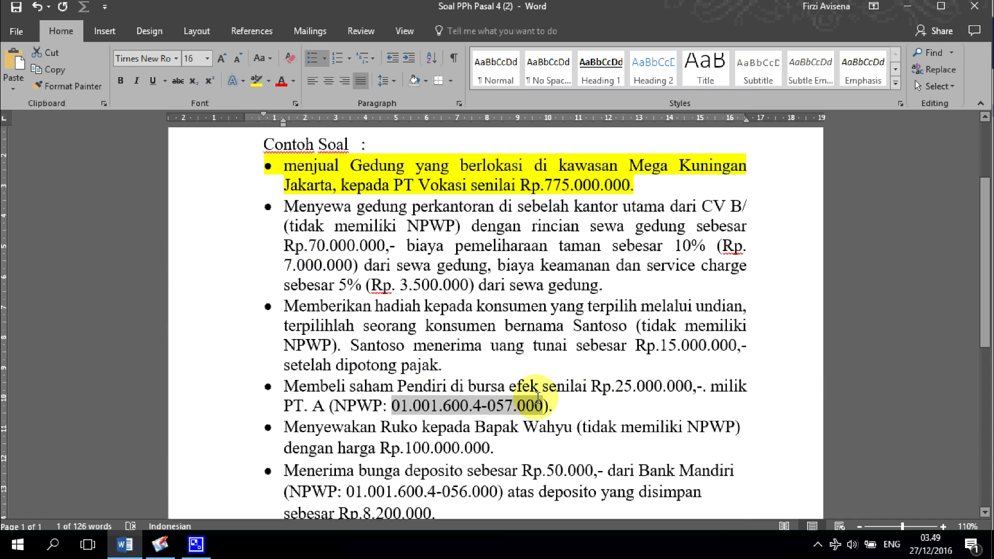
pyautogui.hotkey('alt', 'Tab')
pyautogui.click(426, 343)
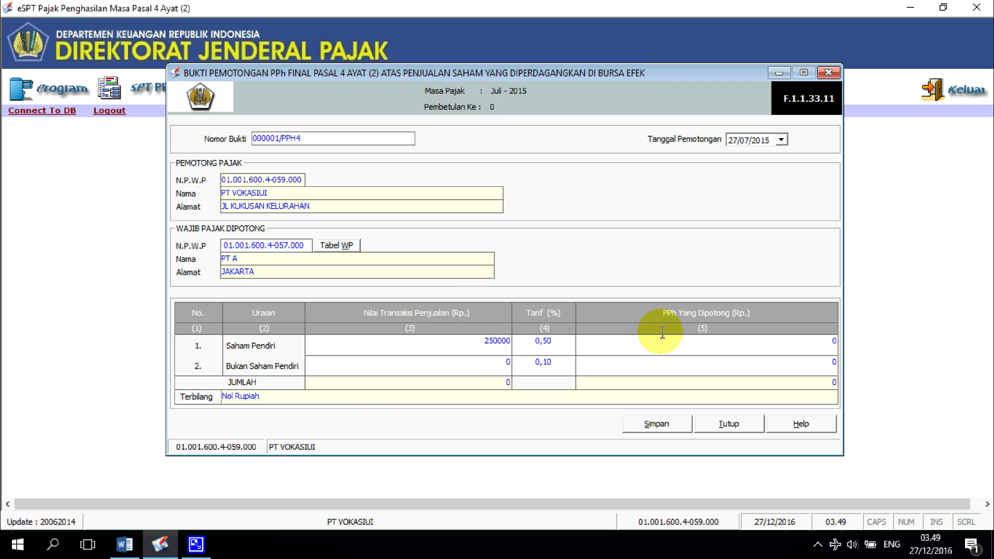
pyautogui.press('Tab')
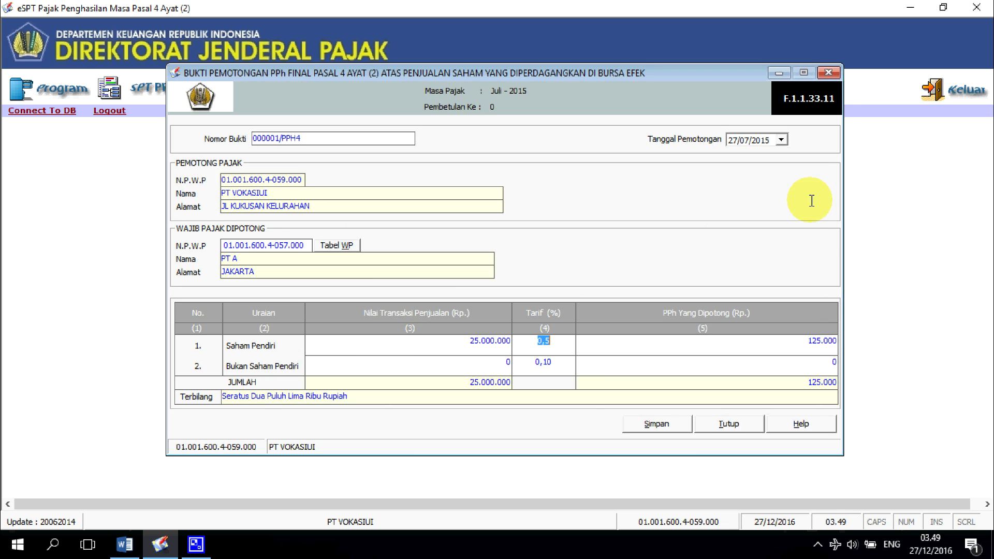
# Step: Set the withholding date to 31/07/2015 and begin entering slip number 003/PPH/4/2/07/2015
pyautogui.click(781, 140)
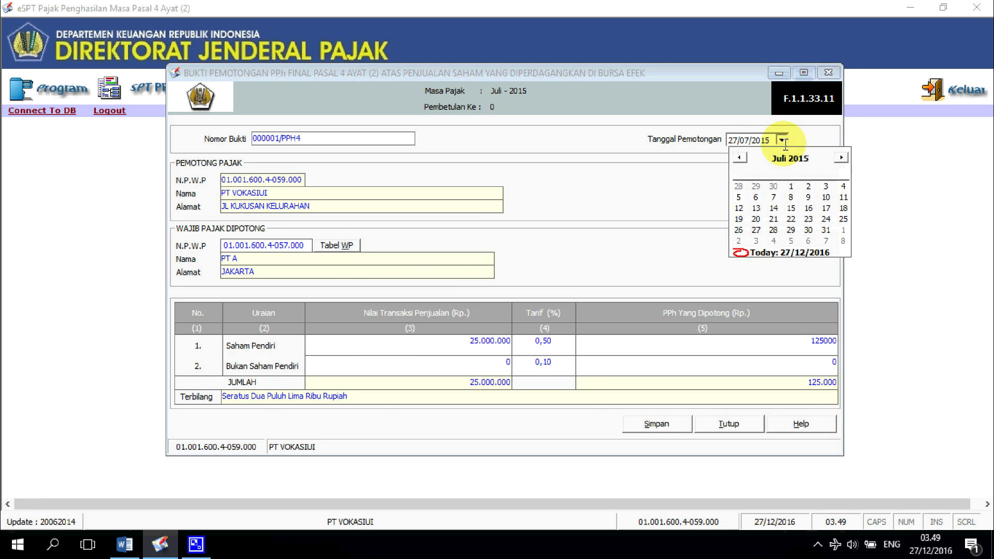
pyautogui.click(826, 230)
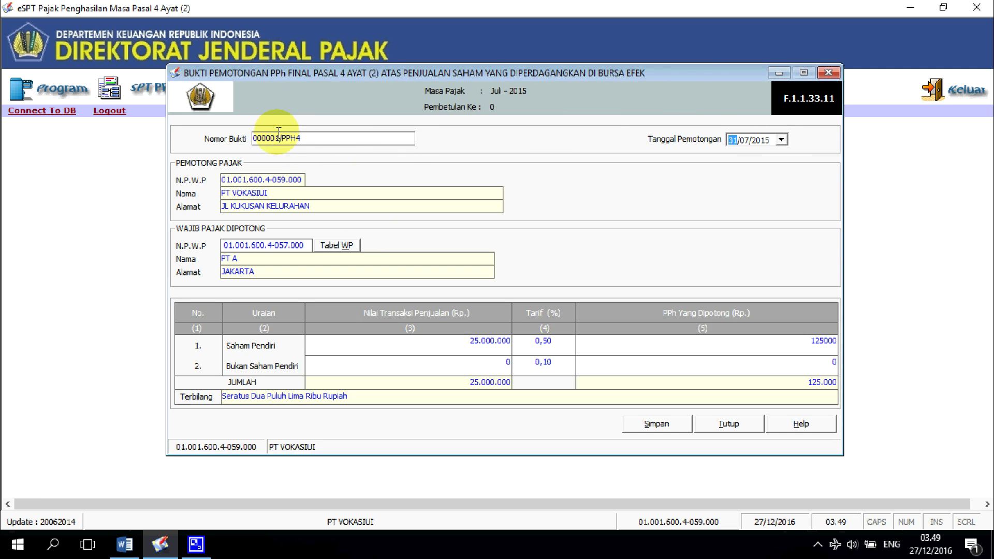
pyautogui.click(315, 140)
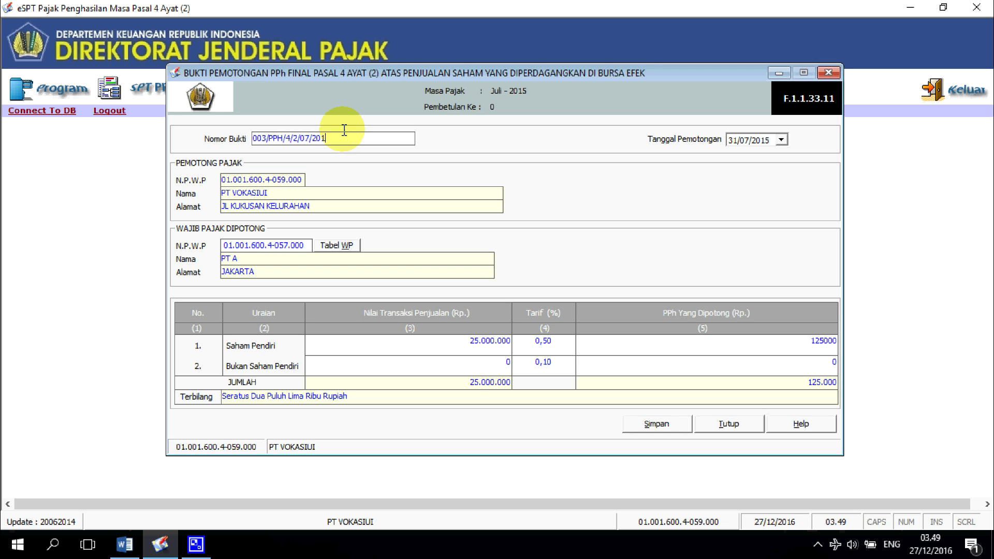
pyautogui.write('5')
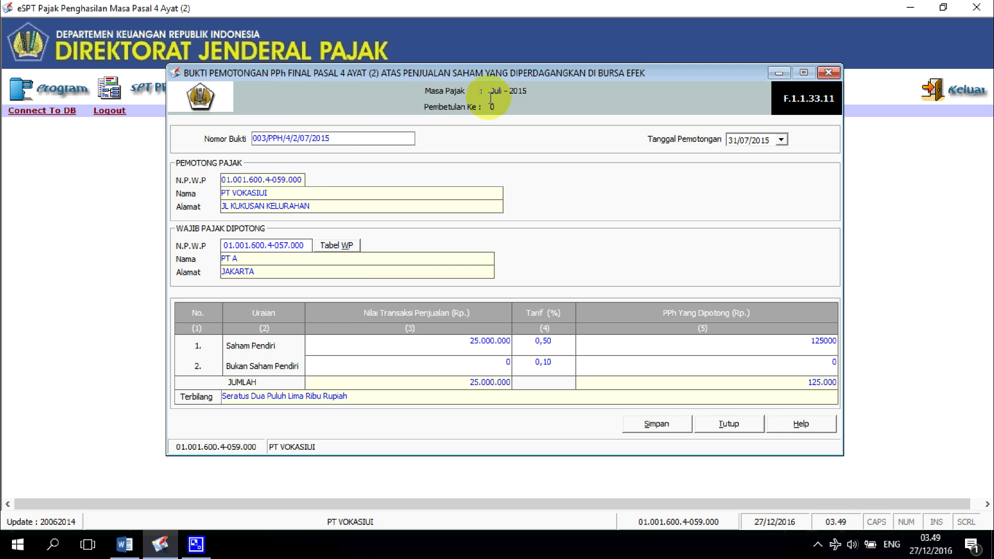
# Step: Save PT A's share-sale slip so the list shows three slips totalling 125.500.000
pyautogui.click(678, 418)
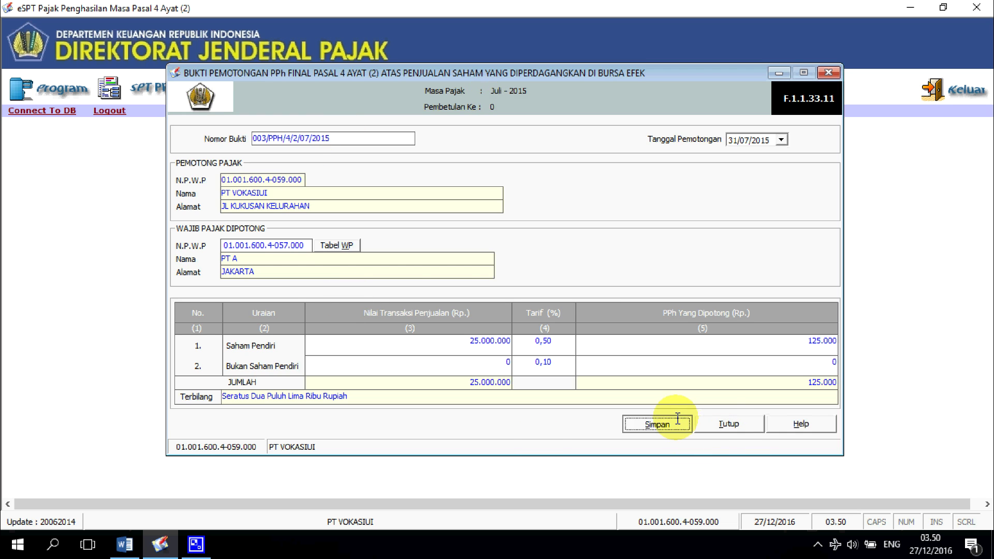
pyautogui.click(438, 322)
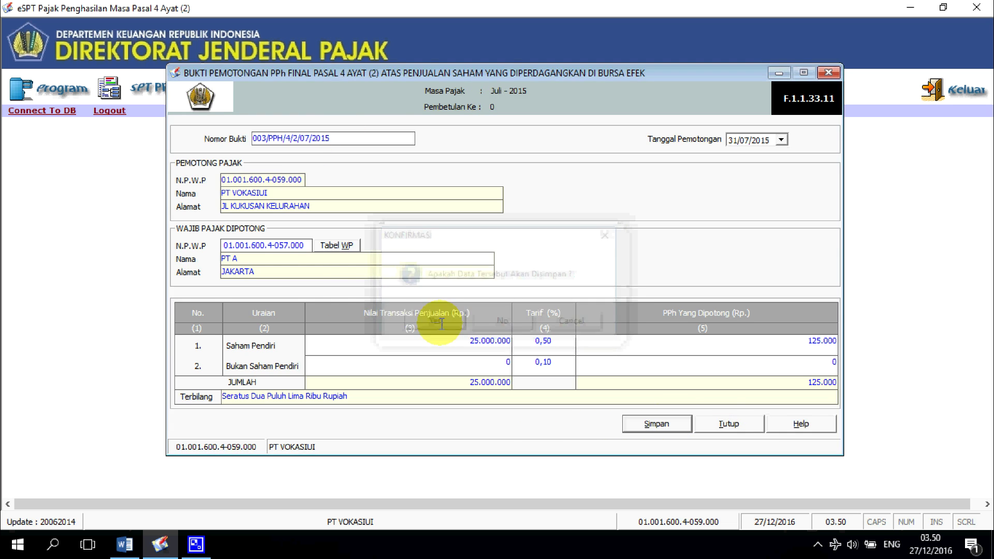
pyautogui.click(528, 321)
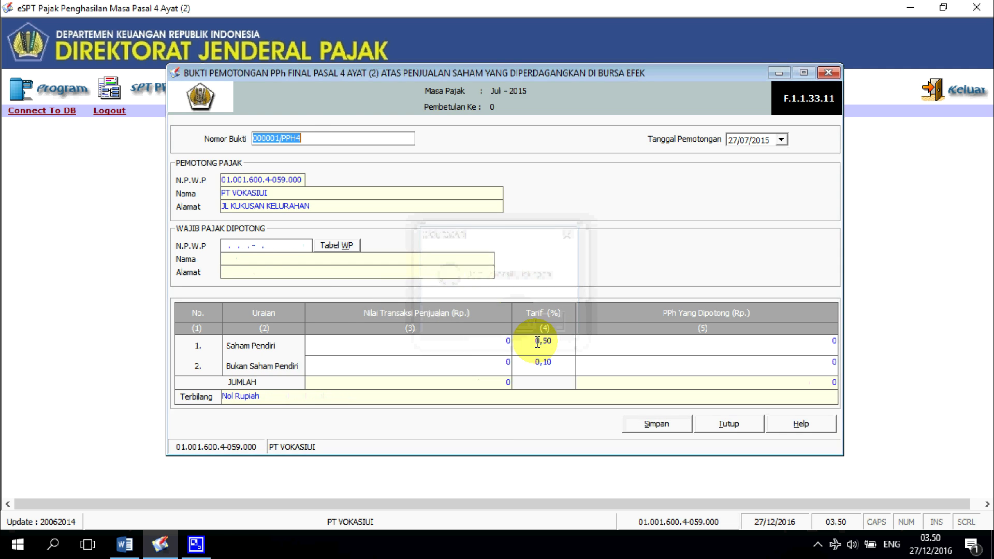
pyautogui.click(731, 423)
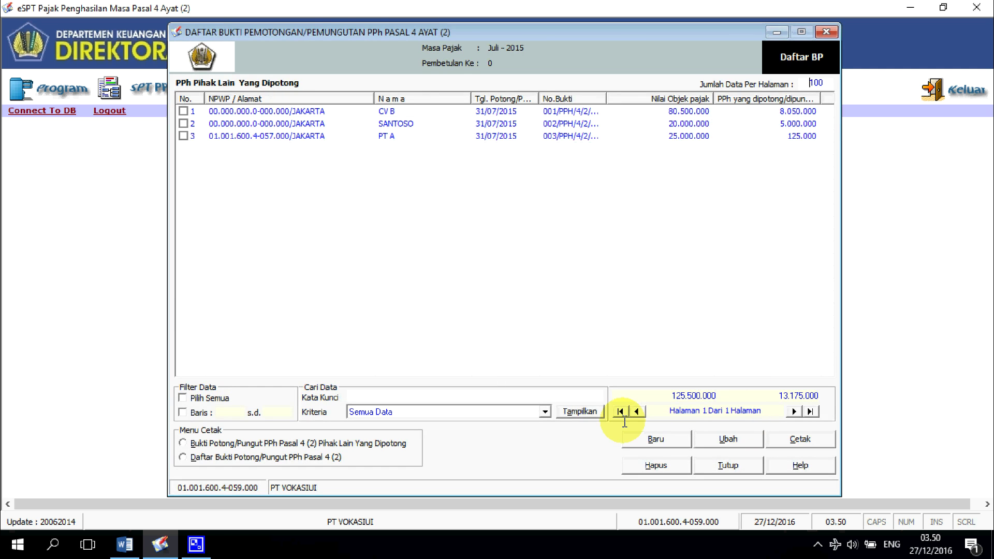
pyautogui.hotkey('alt', 'Tab')
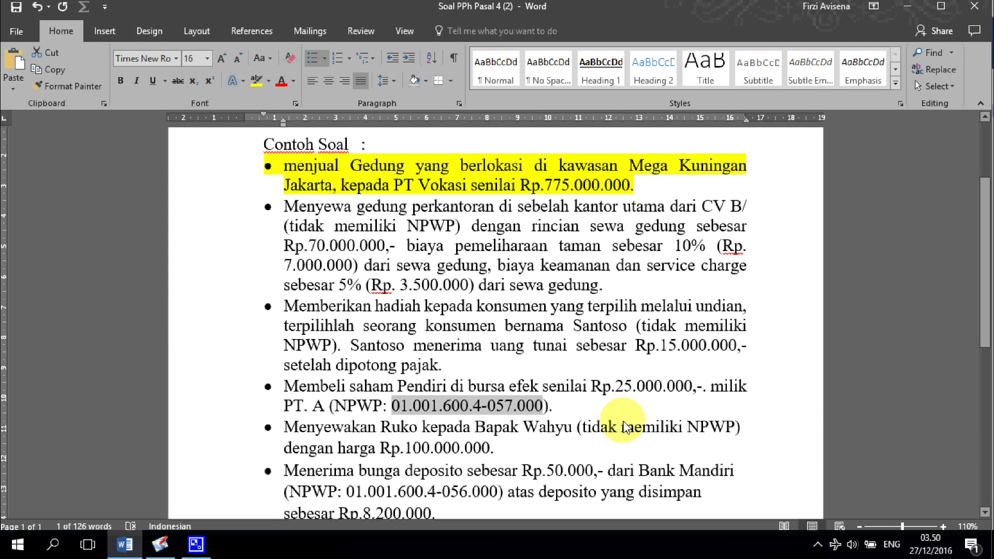
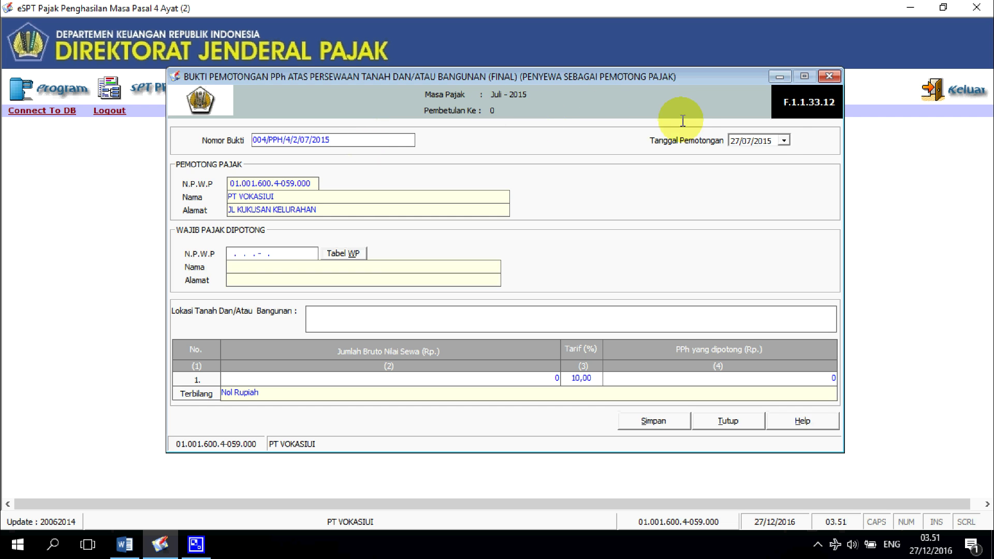
# Step: Date the rental slip 31/07/2015 and fill in the taxpayer, address JAKARTA and location KUNINGAN JAKARTA
pyautogui.click(784, 140)
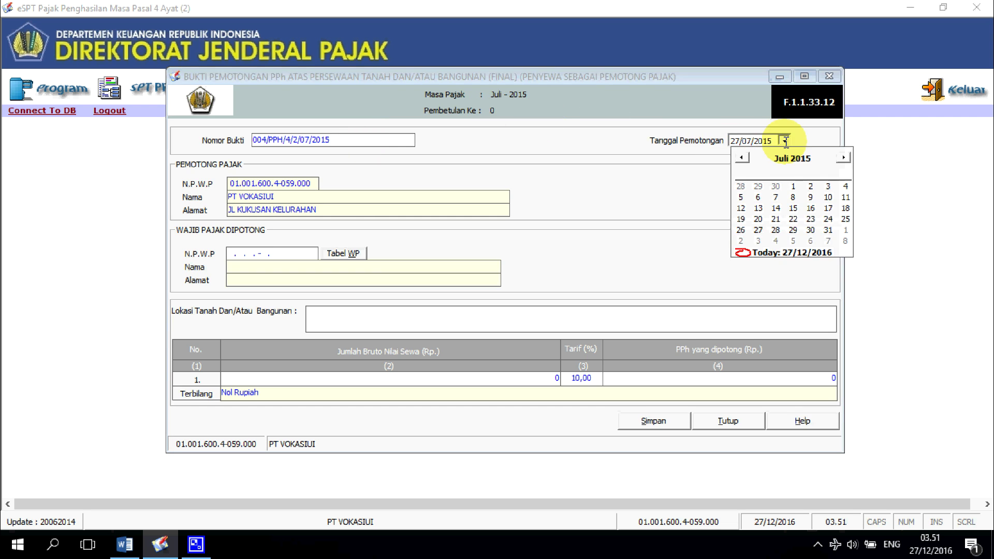
pyautogui.click(829, 230)
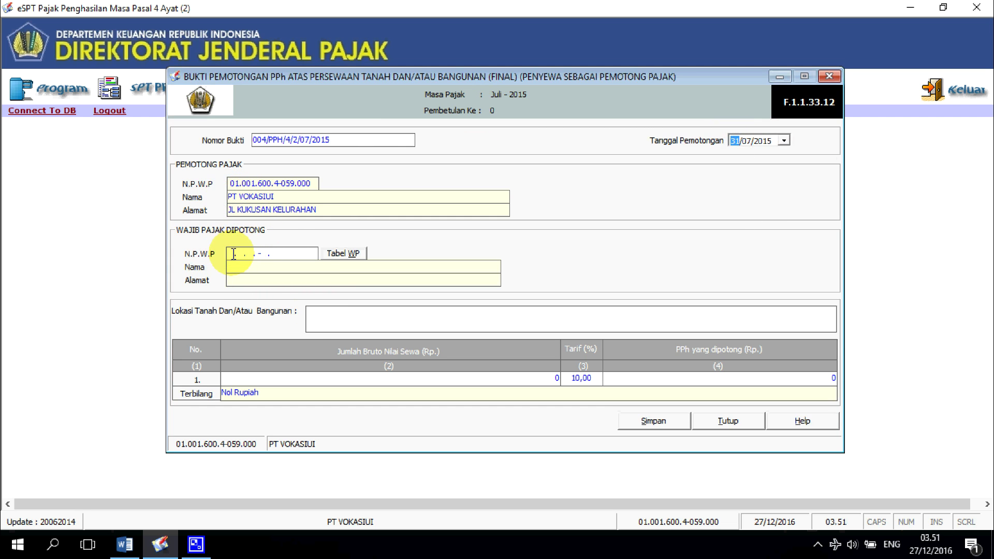
pyautogui.click(229, 254)
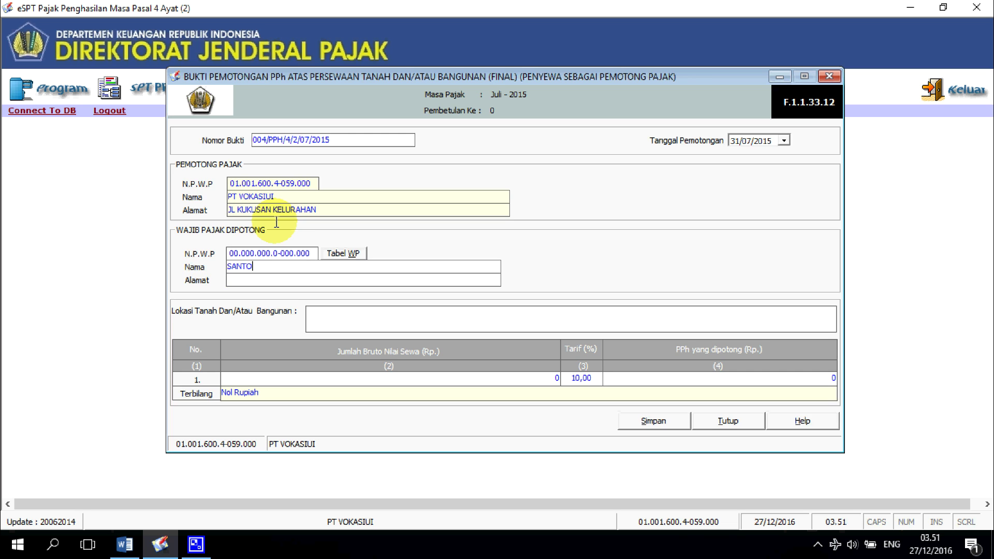
pyautogui.click(238, 278)
pyautogui.write('JAKARTA')
pyautogui.click(316, 322)
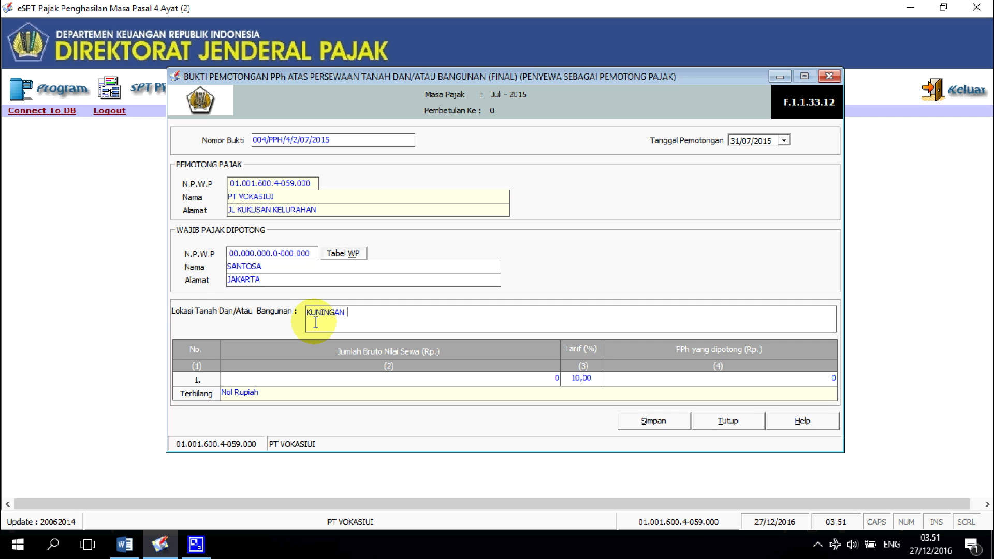
pyautogui.write('KUNINGAN JAKARTA')
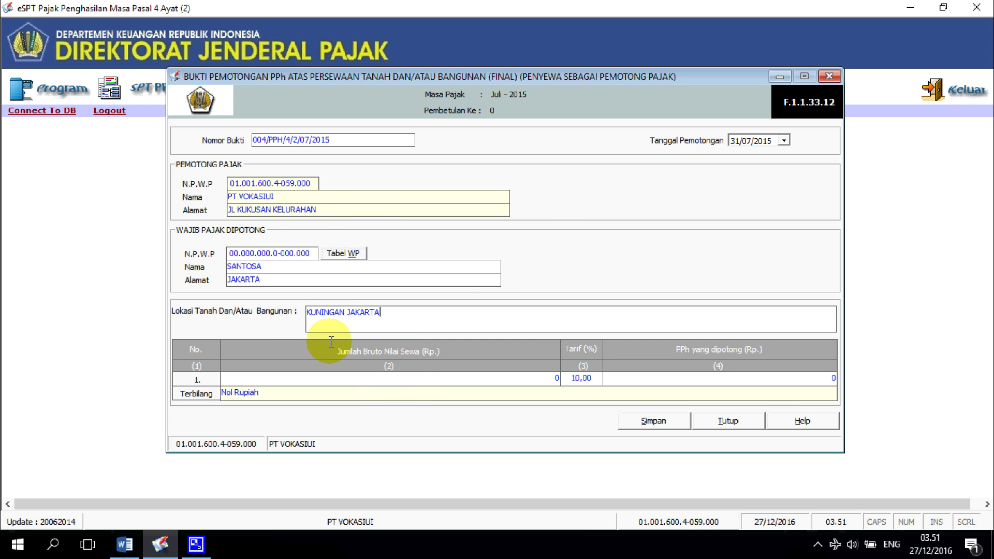
# Step: Enter the 100.000.000 gross rent from the exercise and save the slip
pyautogui.hotkey('alt', 'Tab')
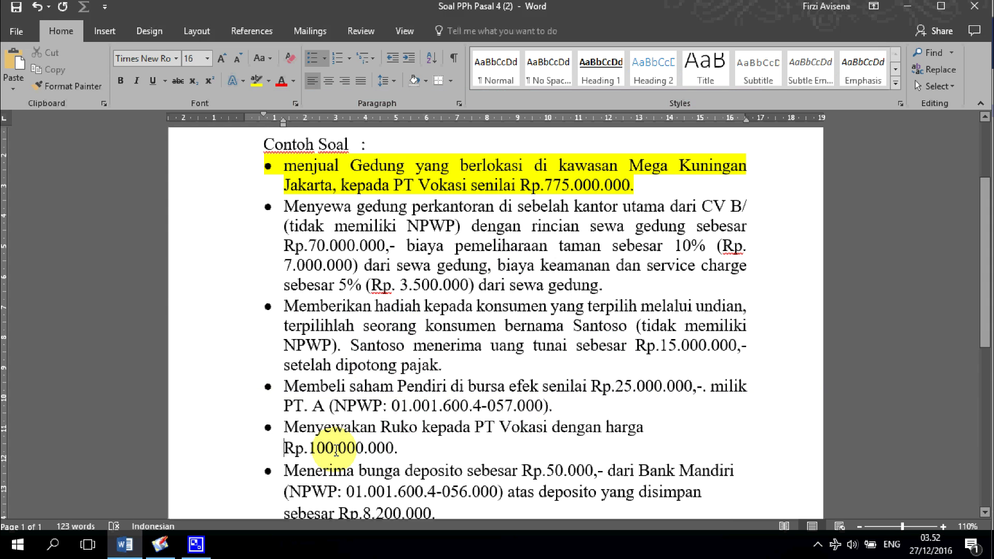
pyautogui.moveTo(284, 449); pyautogui.dragTo(397, 449)
pyautogui.hotkey('alt', 'Tab')
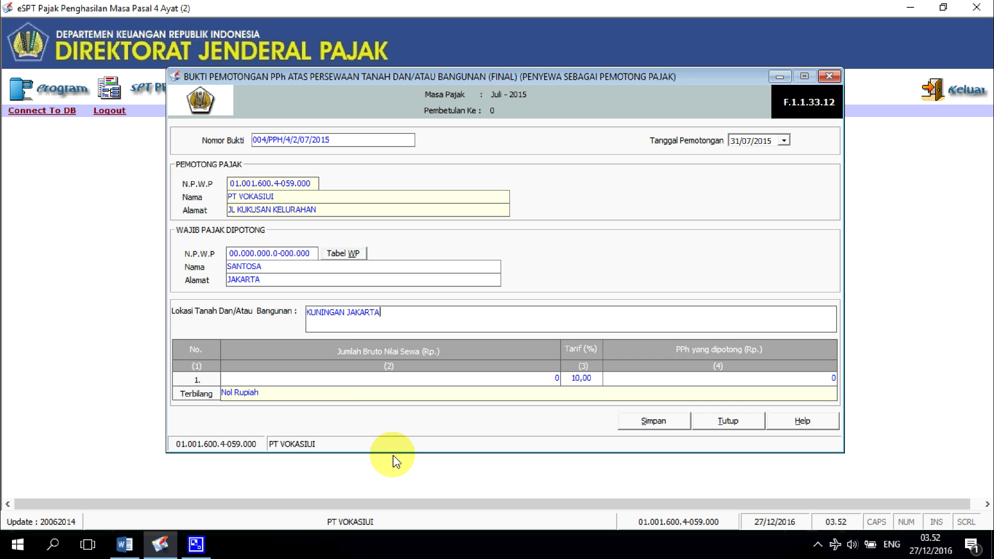
pyautogui.click(356, 383)
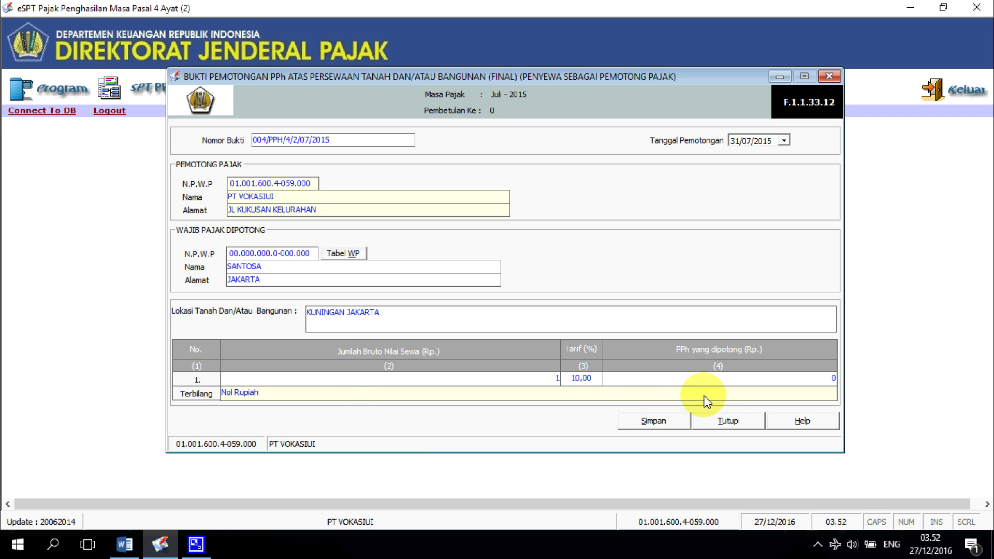
pyautogui.write('100.000.000')
pyautogui.press('Tab')
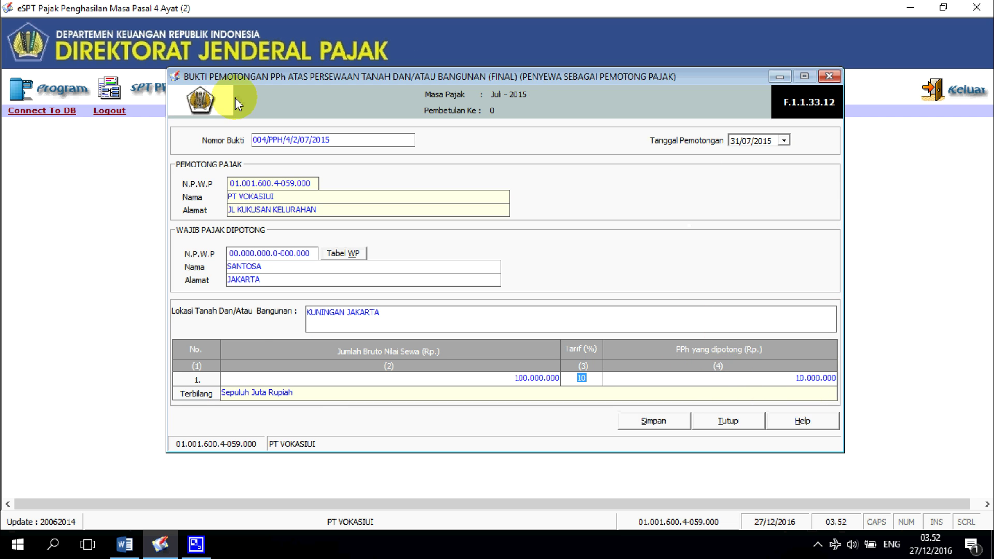
pyautogui.click(636, 420)
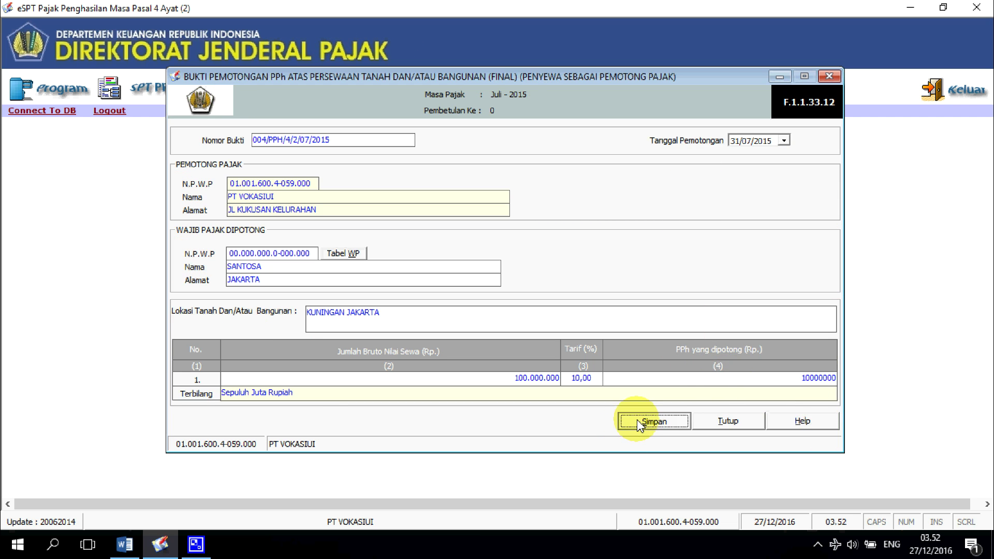
pyautogui.click(437, 323)
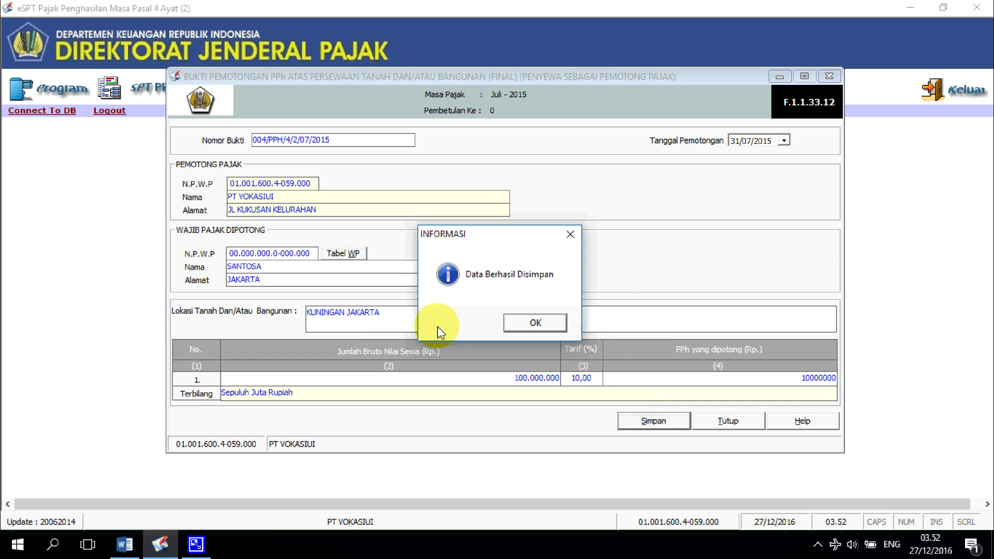
# Step: Restore the period after Rp.100.000.000 in the Word exercise, then close the eSPT slip form
pyautogui.press('Return')
pyautogui.hotkey('alt', 'Tab')
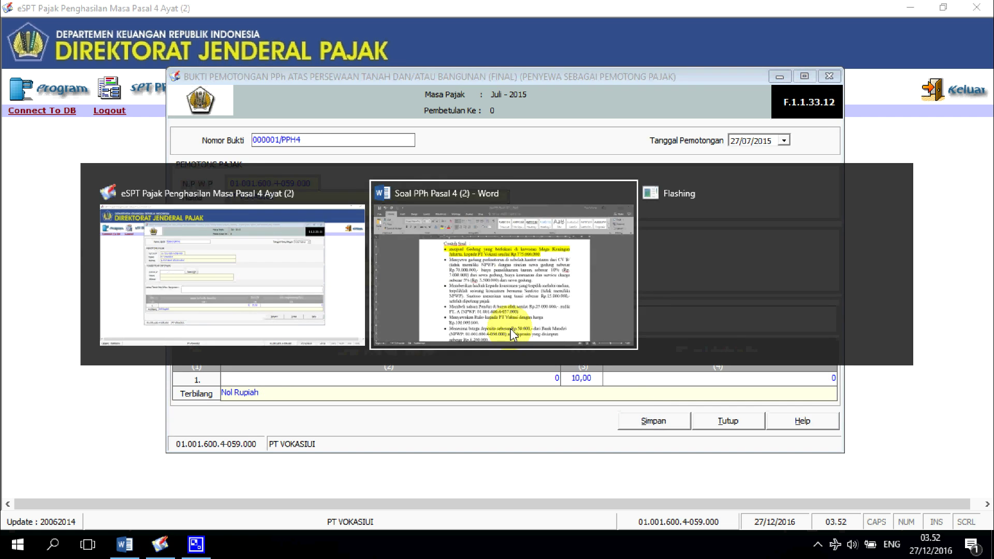
pyautogui.scroll(-3, 497, 321)
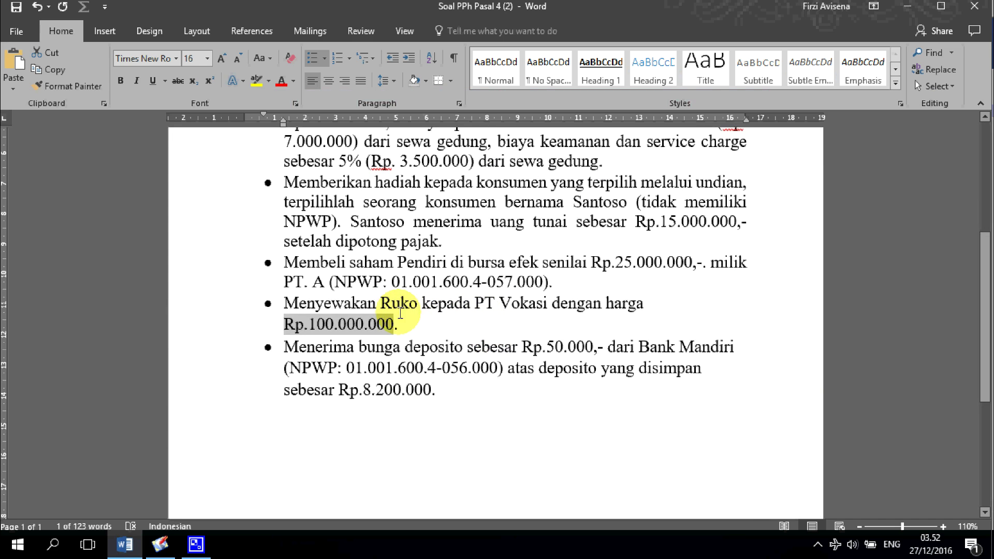
pyautogui.write('.')
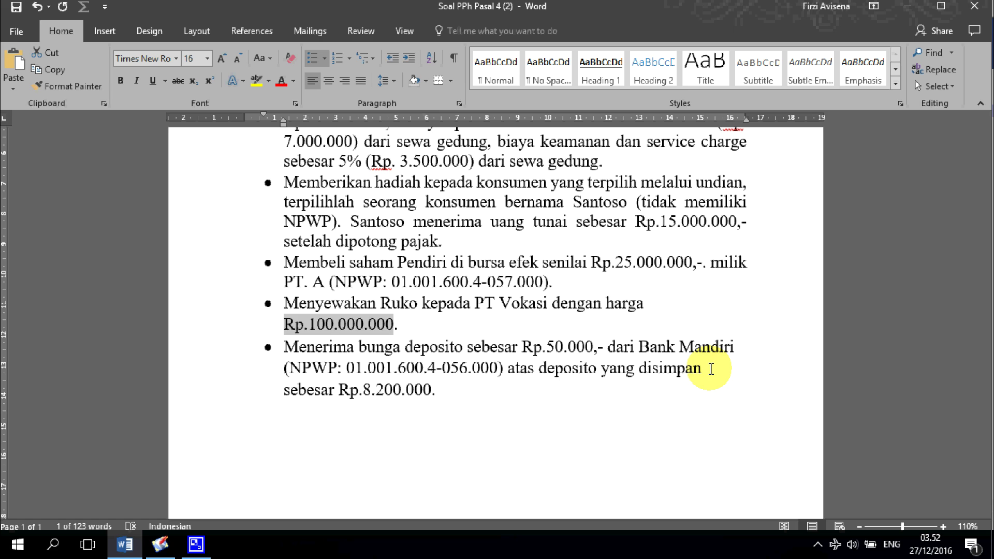
pyautogui.hotkey('alt', 'Tab')
pyautogui.click(714, 423)
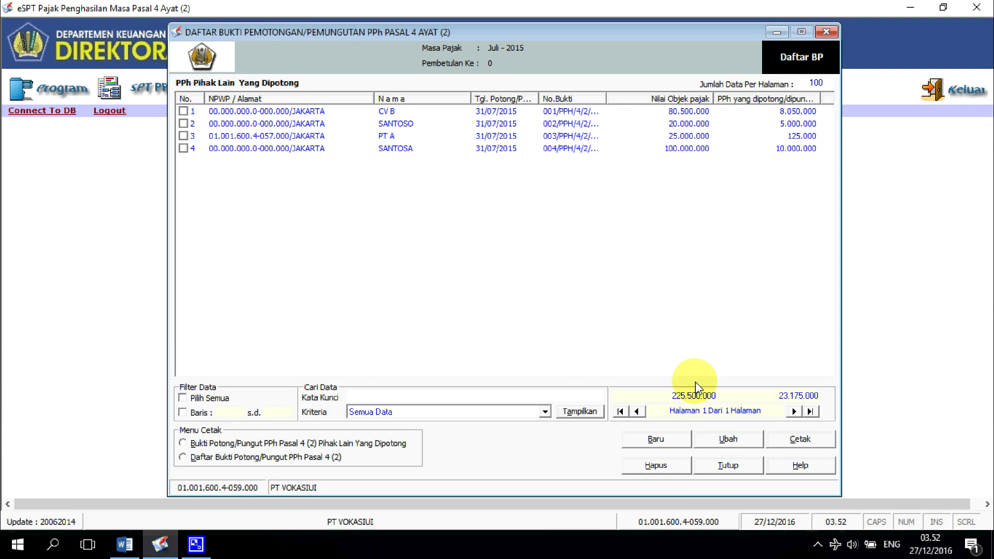
# Step: Close the slip list and preview the deposit interest withholding summary
pyautogui.click(708, 466)
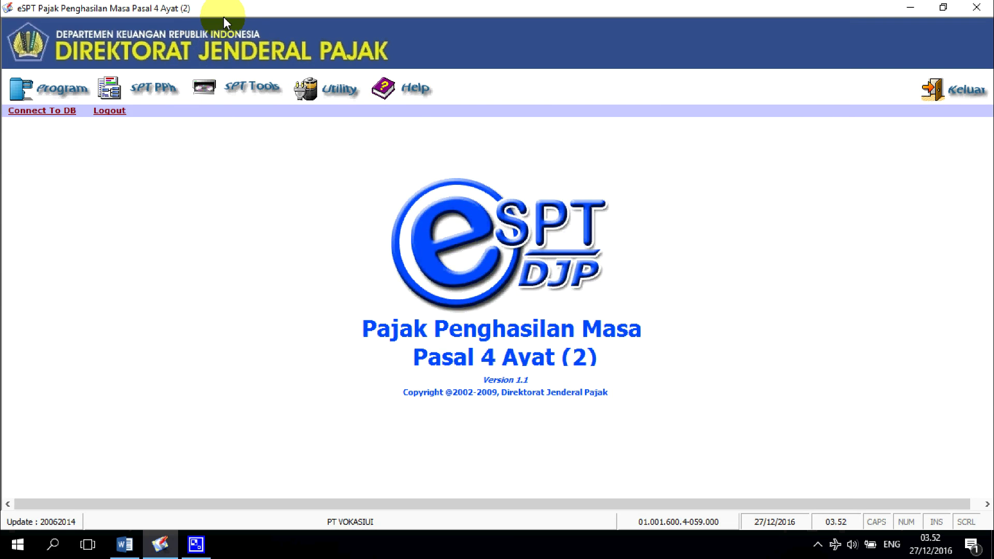
pyautogui.click(166, 87)
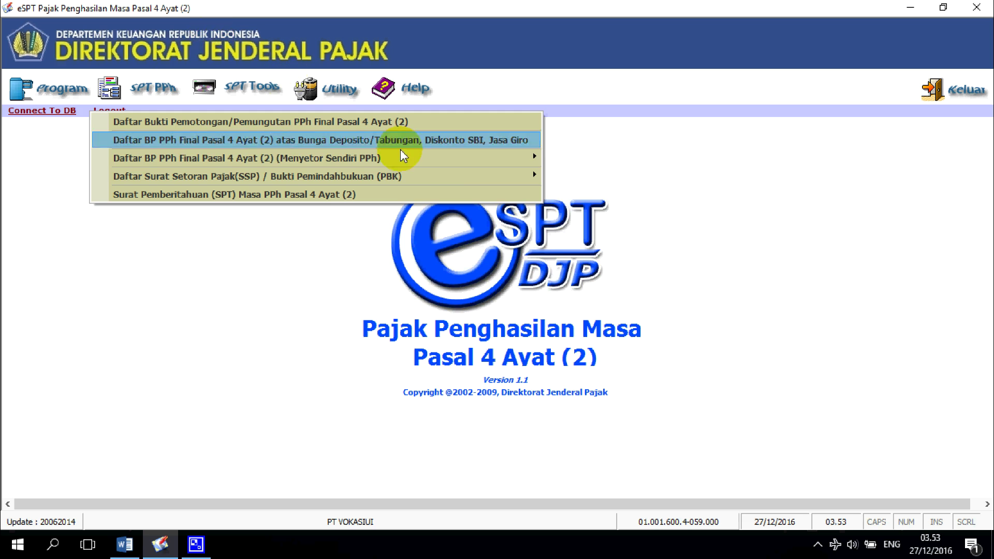
pyautogui.moveTo(449, 163)
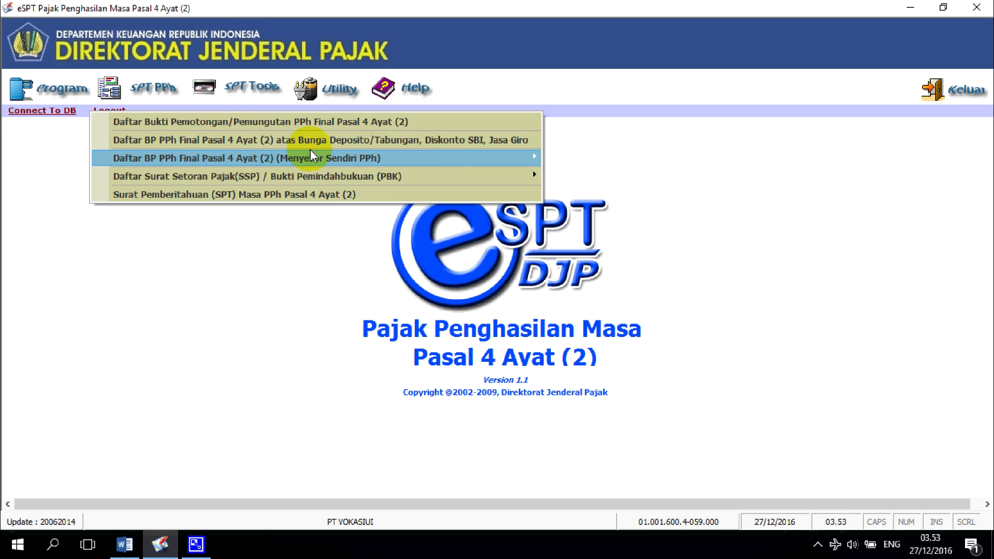
pyautogui.click(386, 138)
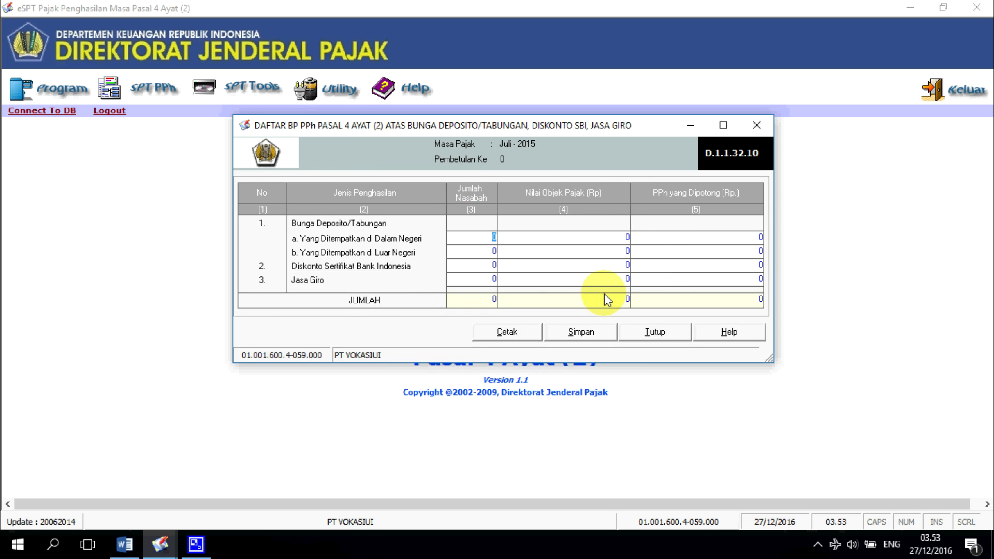
pyautogui.click(755, 126)
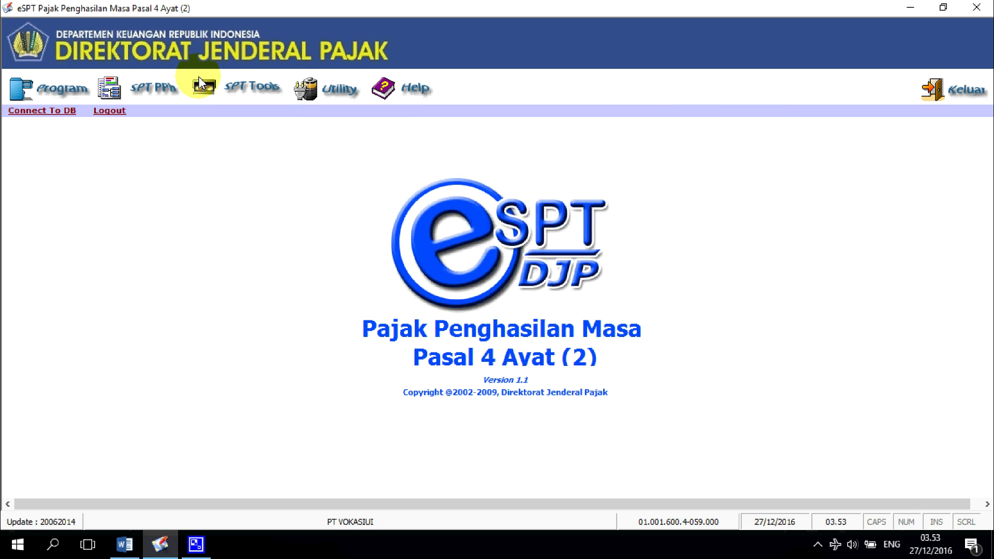
# Step: Open a new deposit and savings interest slip, then close it and the slip list unsaved
pyautogui.click(155, 89)
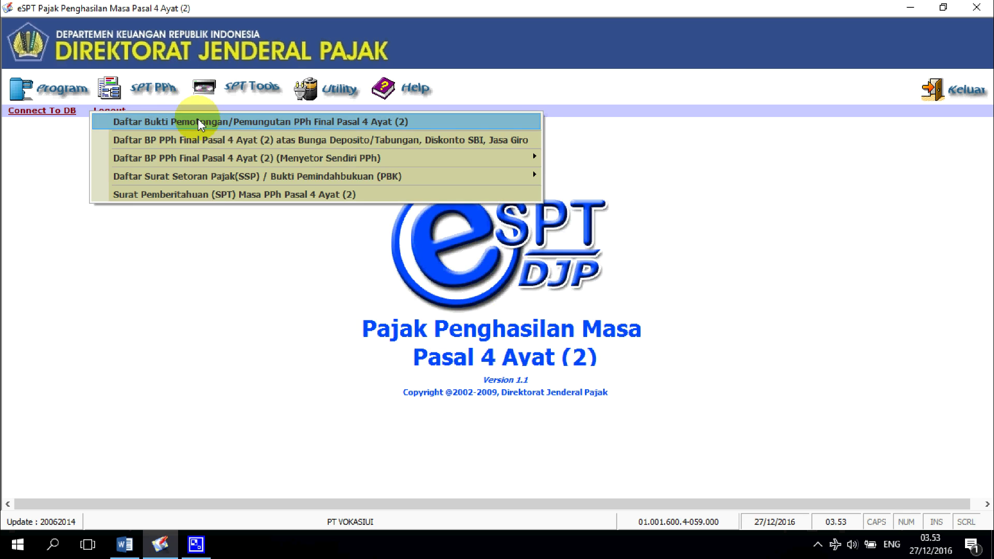
pyautogui.click(198, 122)
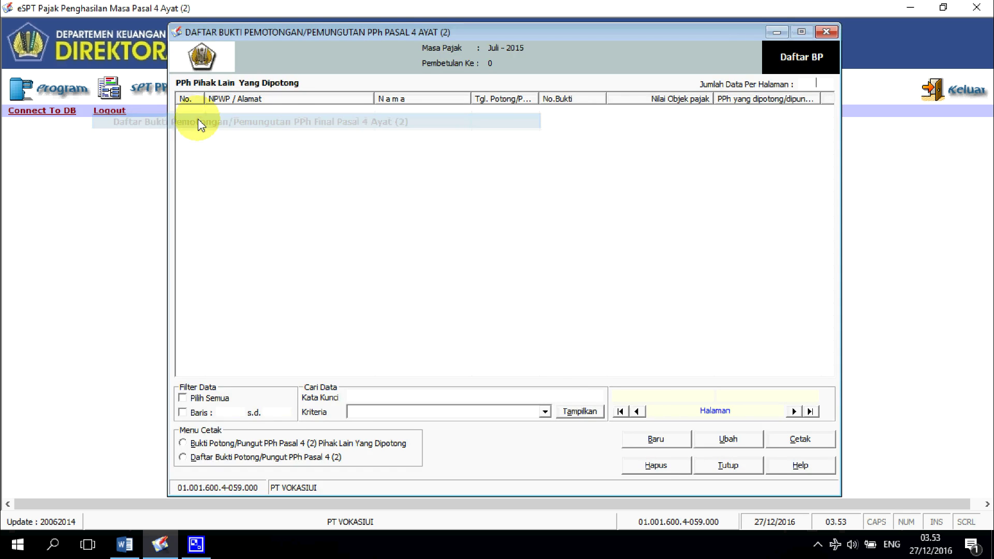
pyautogui.click(678, 443)
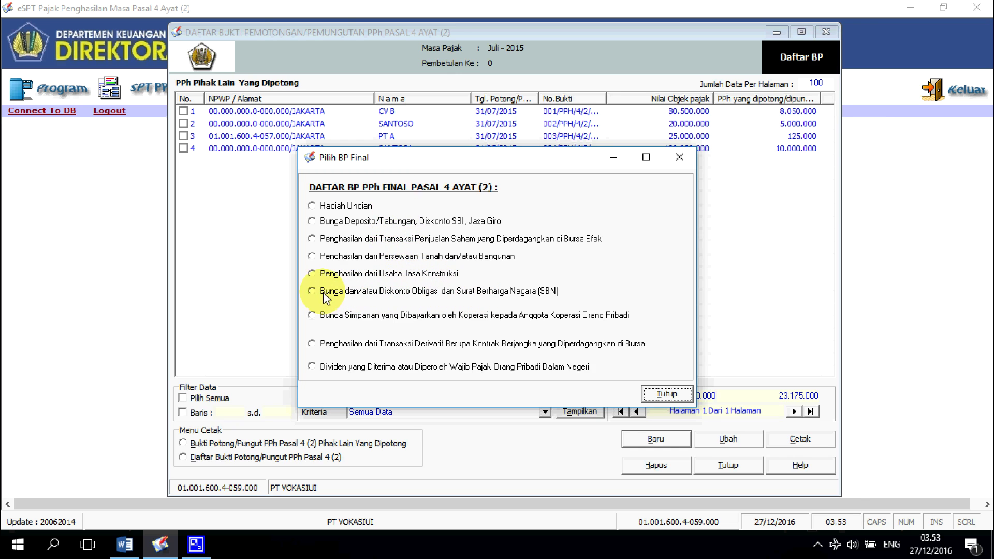
pyautogui.click(348, 226)
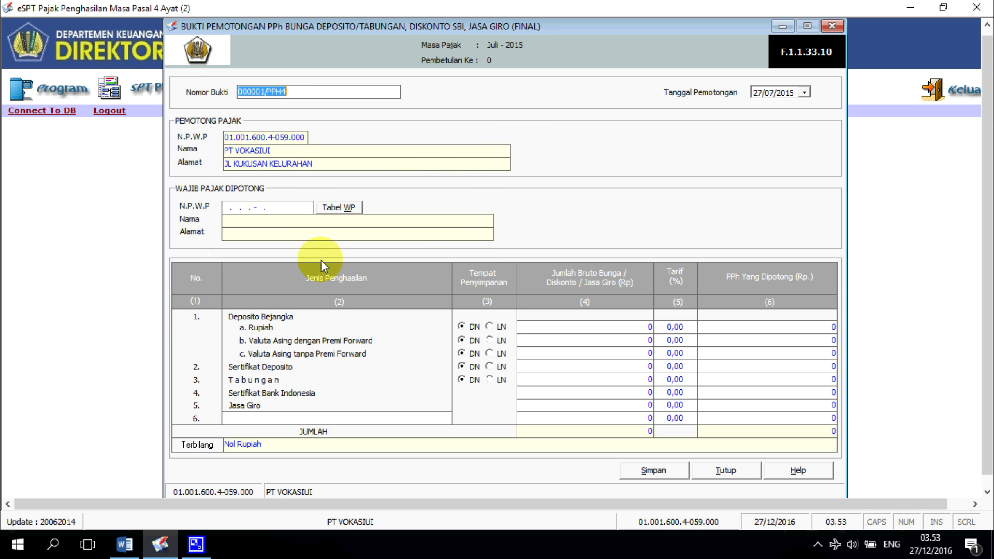
pyautogui.click(704, 471)
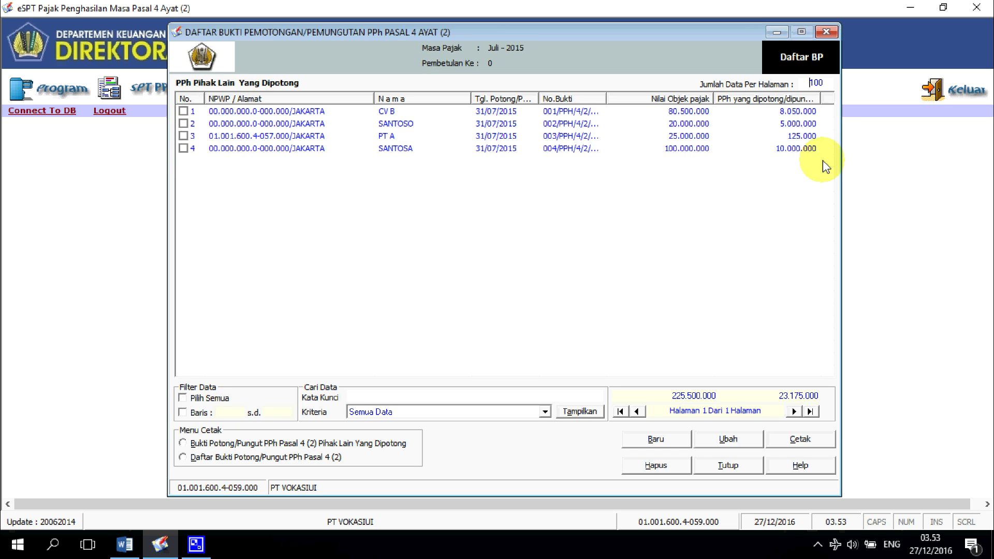
pyautogui.click(828, 32)
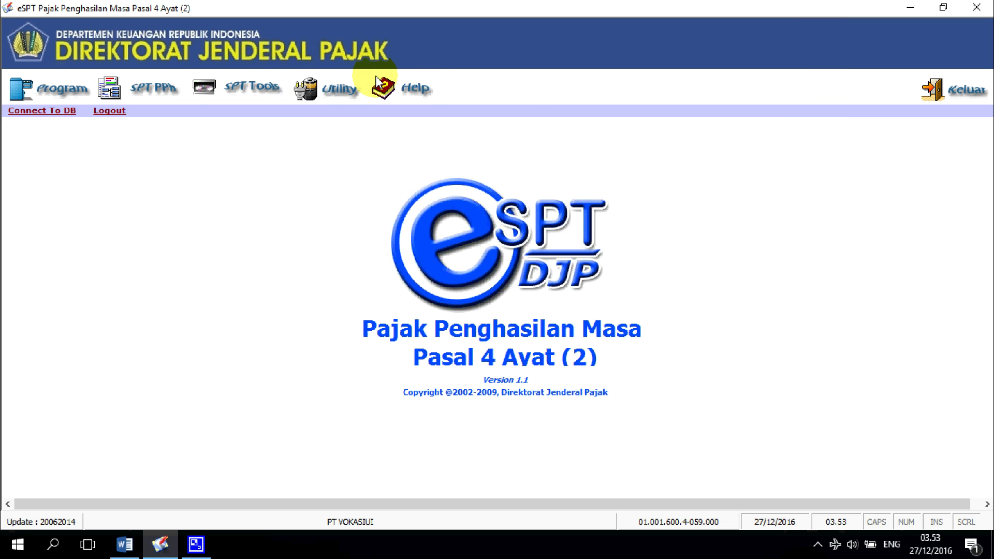
# Step: Open Lapor Data SPT Ke KPP, display the periods, select July 2015, then close the window
pyautogui.click(263, 89)
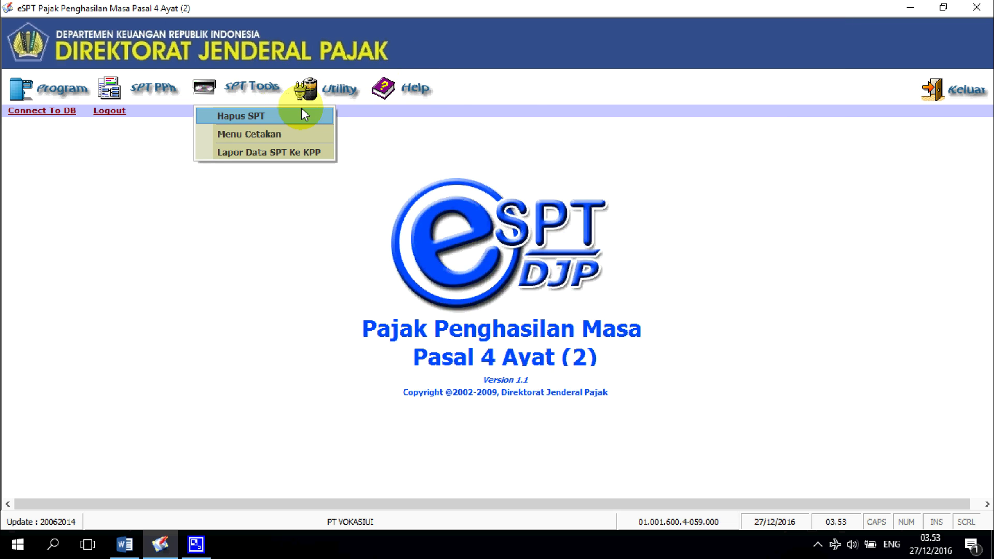
pyautogui.click(306, 155)
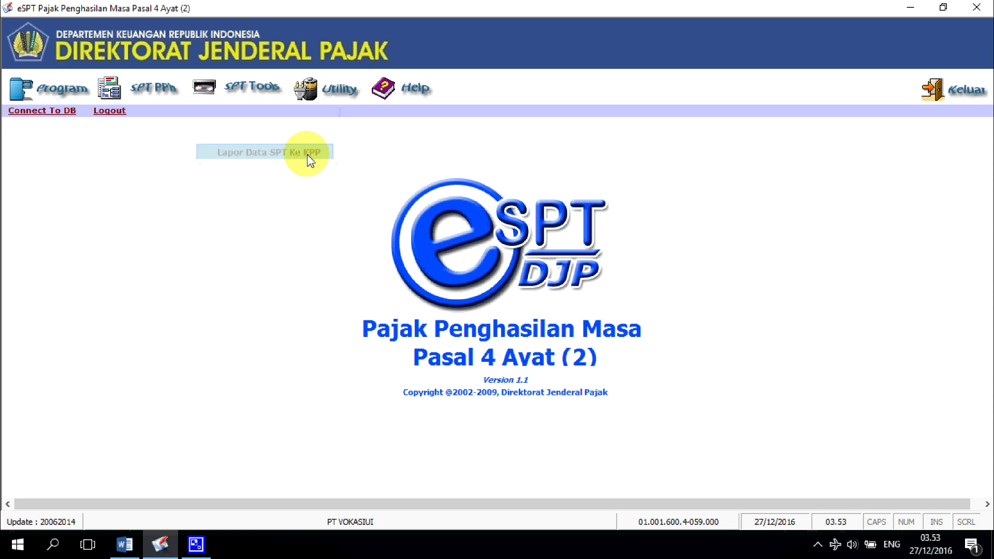
pyautogui.click(616, 179)
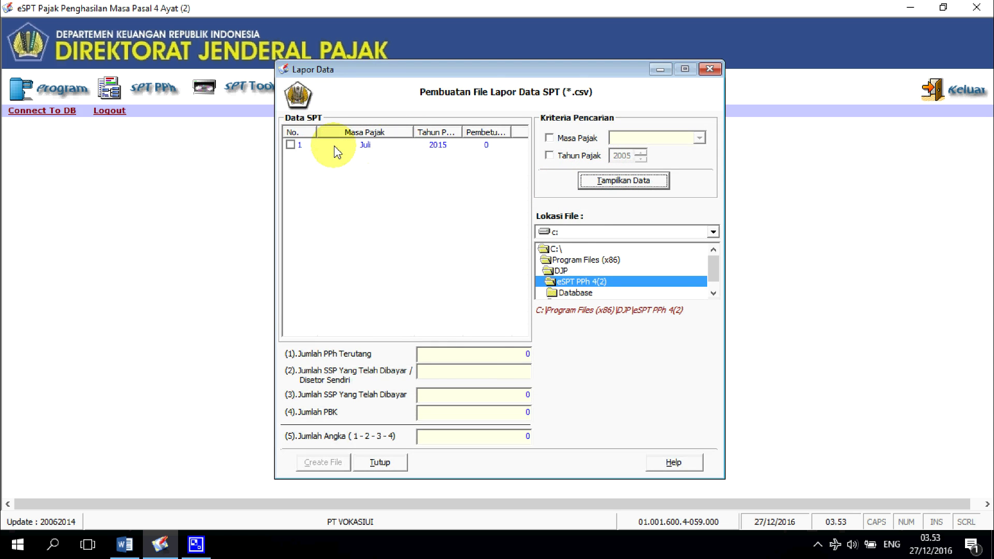
pyautogui.click(422, 147)
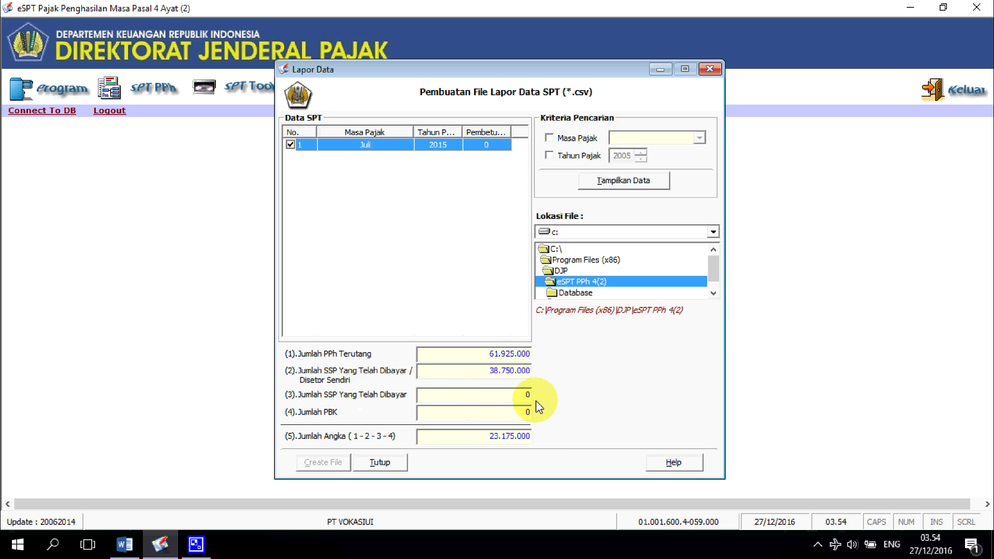
pyautogui.click(386, 462)
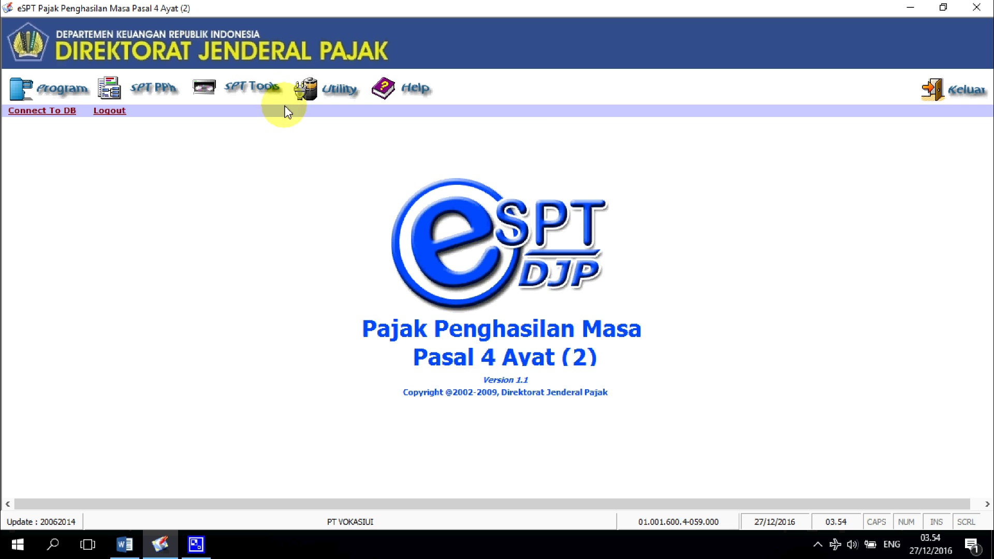
# Step: Open the Daftar Surat Setoran Pajak (SSP) list and start a new SSP entry
pyautogui.click(133, 84)
pyautogui.moveTo(176, 182)
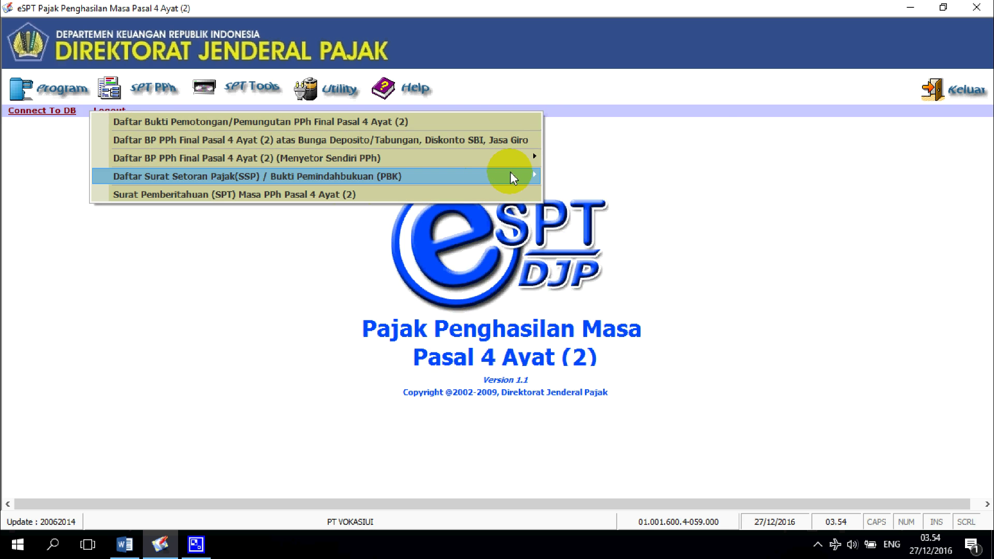
pyautogui.moveTo(535, 175)
pyautogui.click(567, 177)
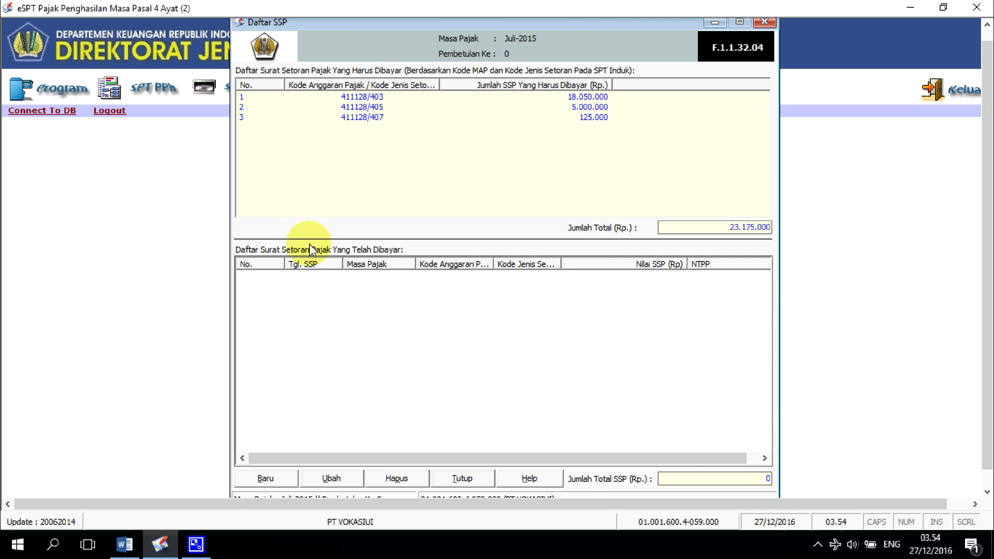
pyautogui.click(284, 481)
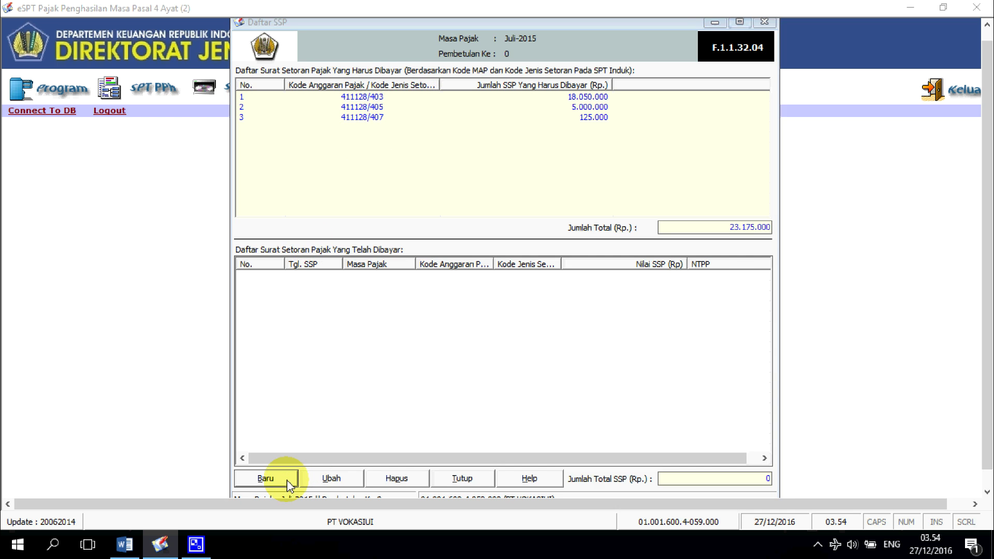
pyautogui.moveTo(427, 112); pyautogui.dragTo(423, 138)
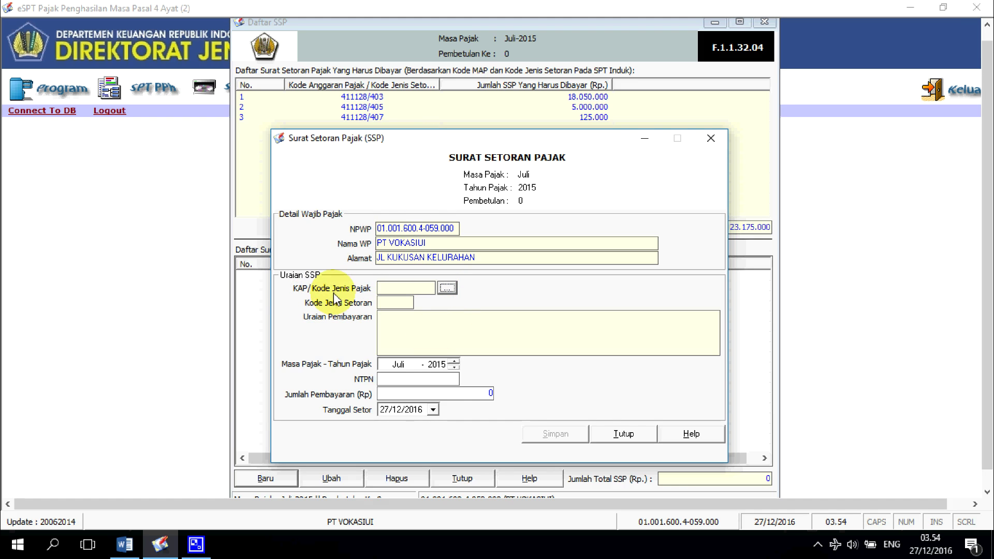
# Step: Choose KAP code 411128-403 and enter the NTPN payment number
pyautogui.click(447, 288)
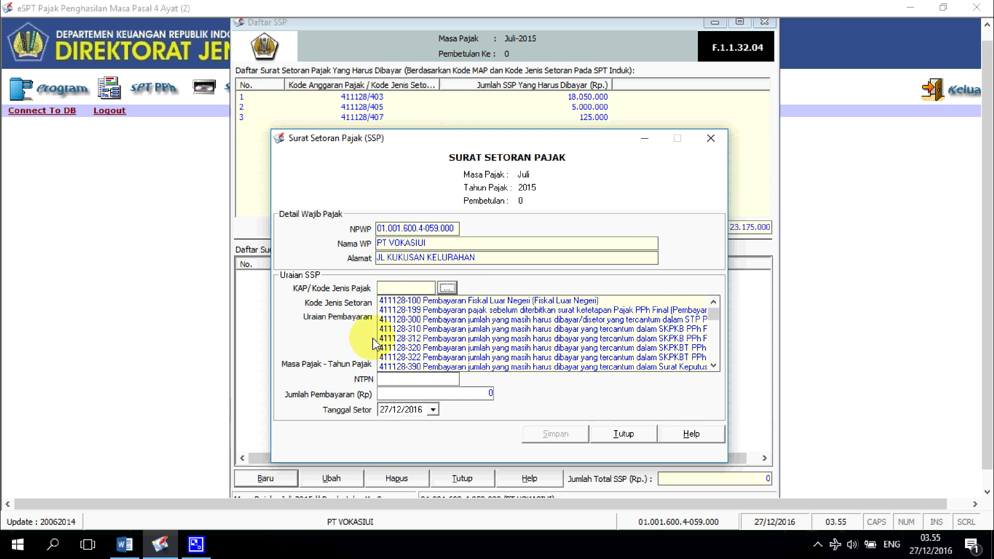
pyautogui.scroll(-3, 434, 336)
pyautogui.scroll(-2, 434, 336)
pyautogui.scroll(2, 434, 336)
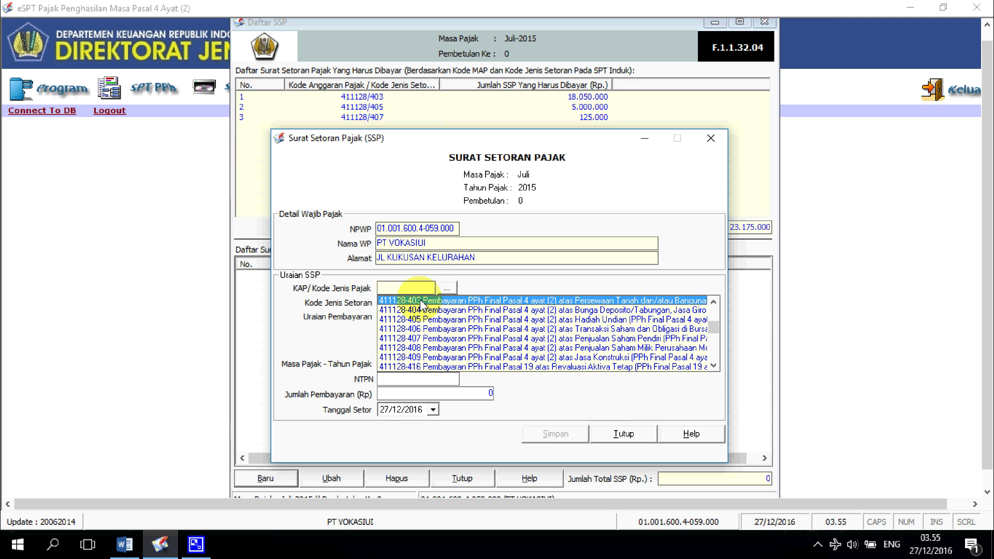
pyautogui.scroll(3, 450, 311)
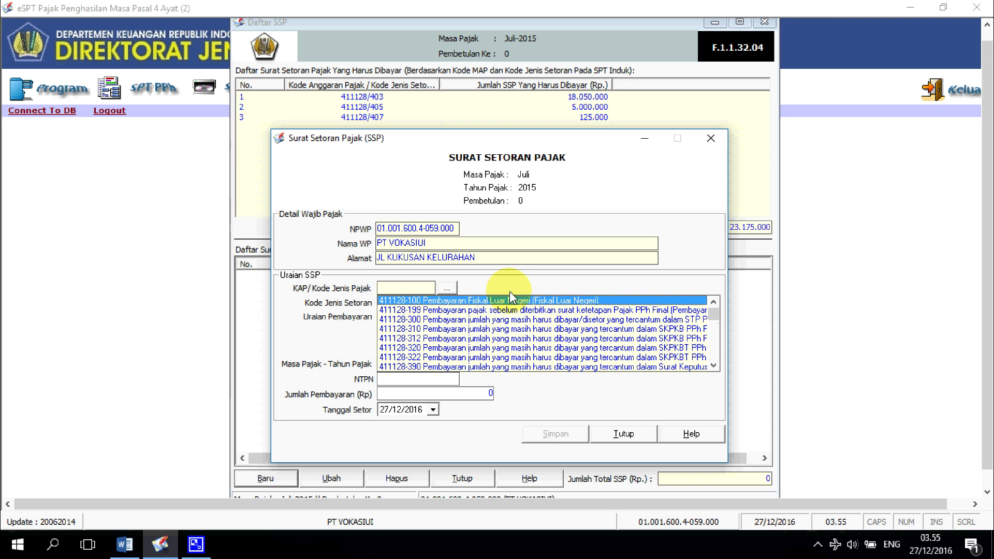
pyautogui.click(458, 301)
pyautogui.click(446, 288)
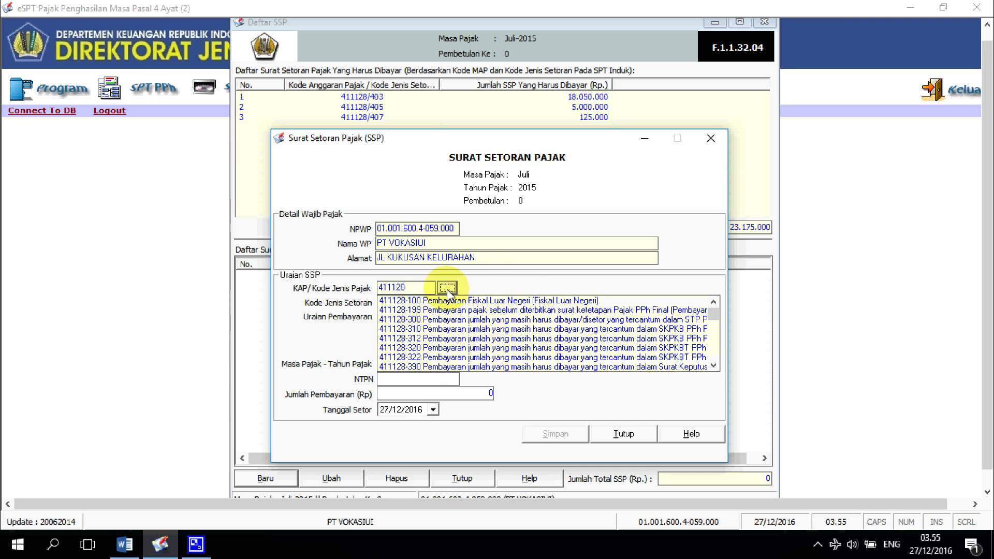
pyautogui.scroll(-5, 472, 342)
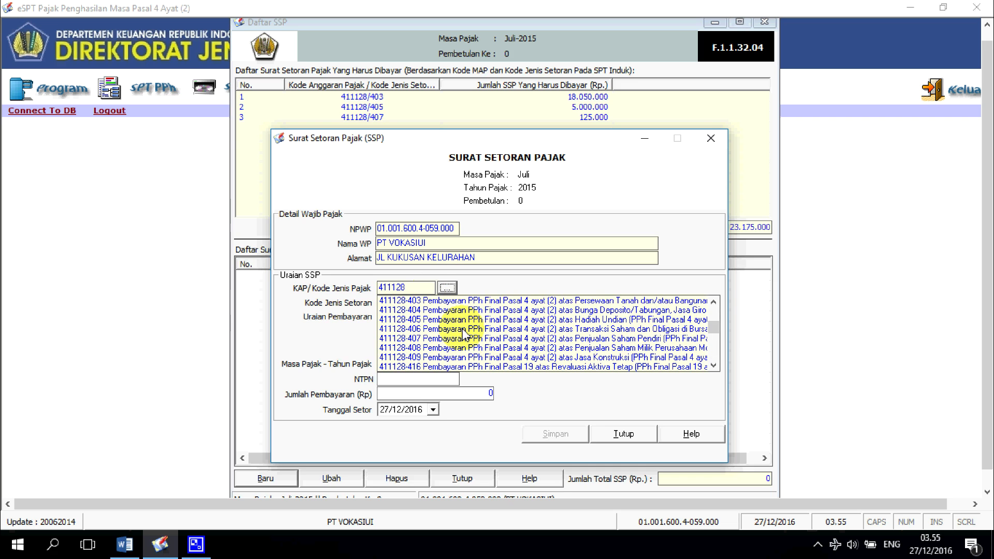
pyautogui.click(431, 301)
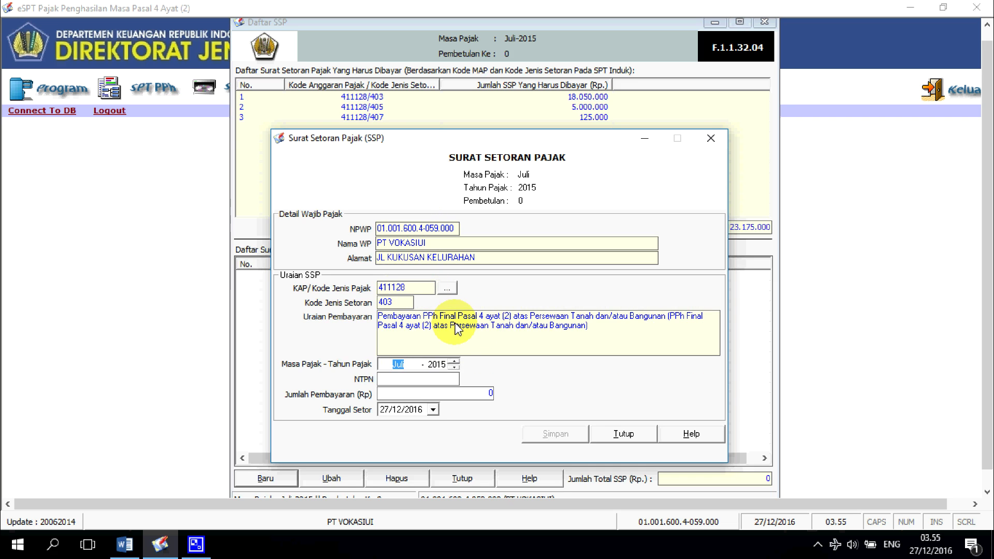
pyautogui.click(412, 374)
pyautogui.write('1234567810')
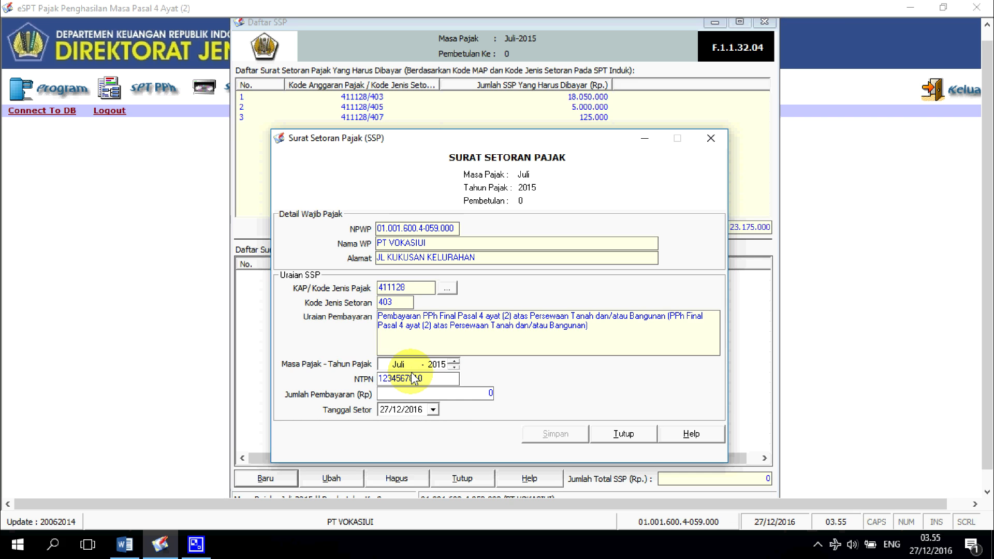
pyautogui.write('111211')
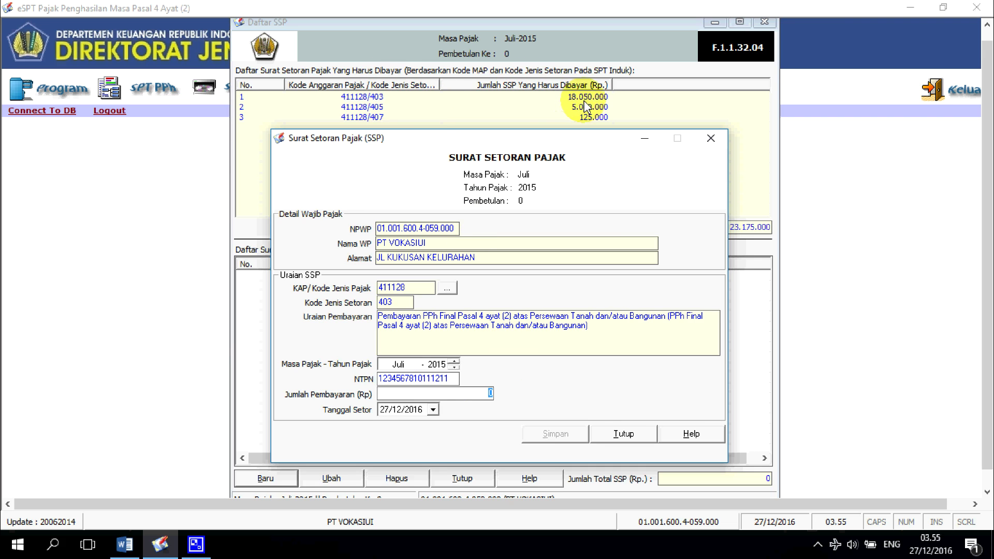
# Step: Set the deposit date to 31/07/2015 and save the 18.050.000 SSP payment
pyautogui.click(437, 410)
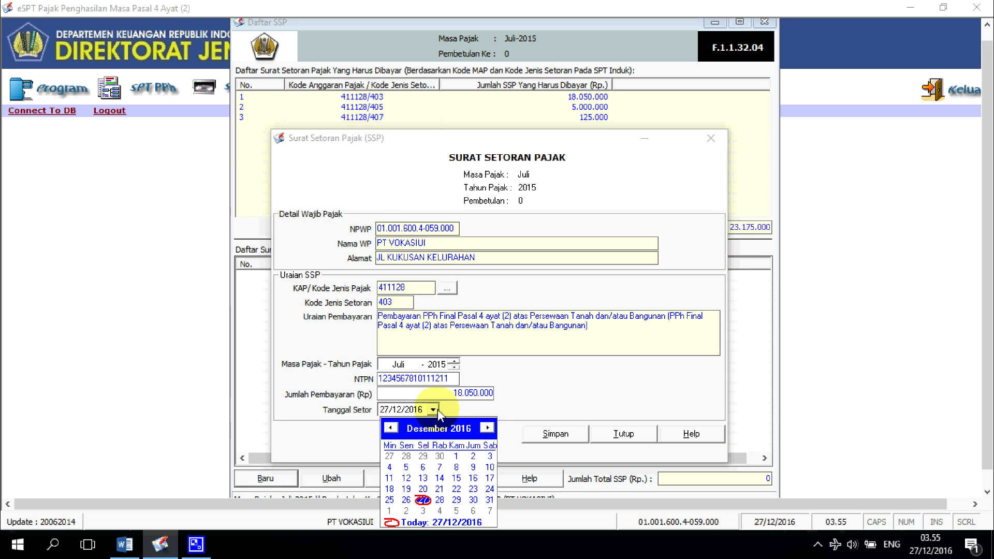
pyautogui.click(392, 428)
pyautogui.doubleClick(391, 428)
pyautogui.doubleClick(392, 428)
pyautogui.doubleClick(391, 428)
pyautogui.click(392, 429)
pyautogui.click(392, 428)
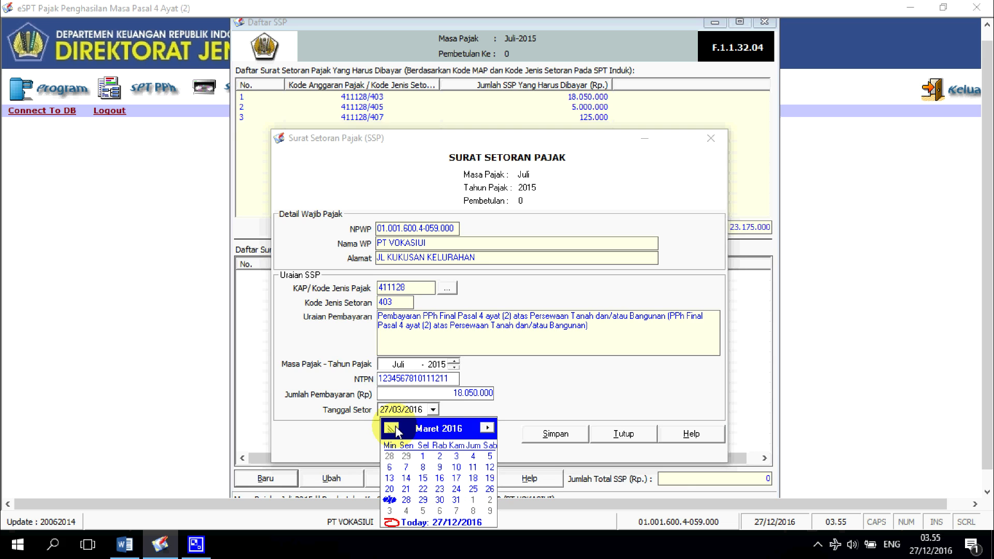
pyautogui.doubleClick(396, 429)
pyautogui.doubleClick(396, 430)
pyautogui.click(396, 430)
pyautogui.click(395, 430)
pyautogui.doubleClick(392, 428)
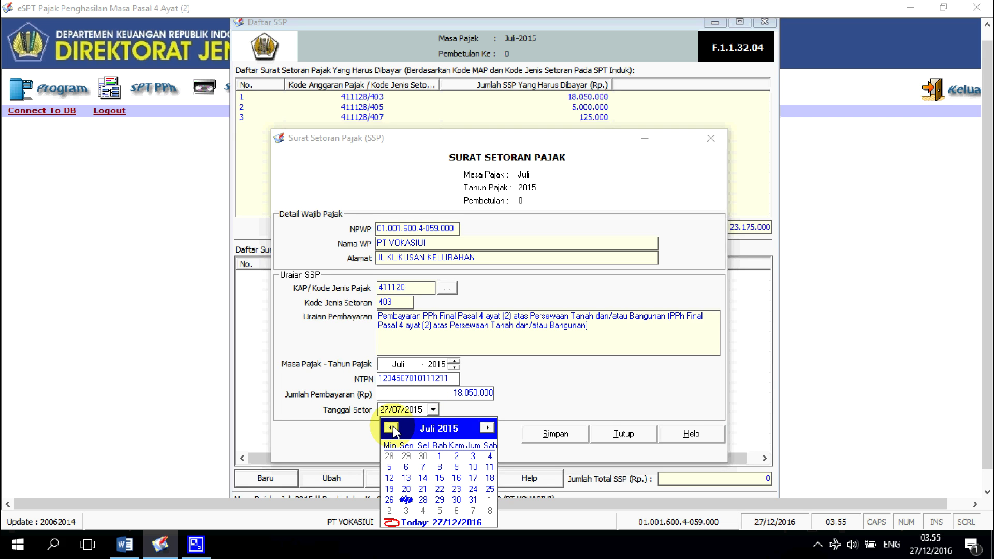
pyautogui.click(473, 499)
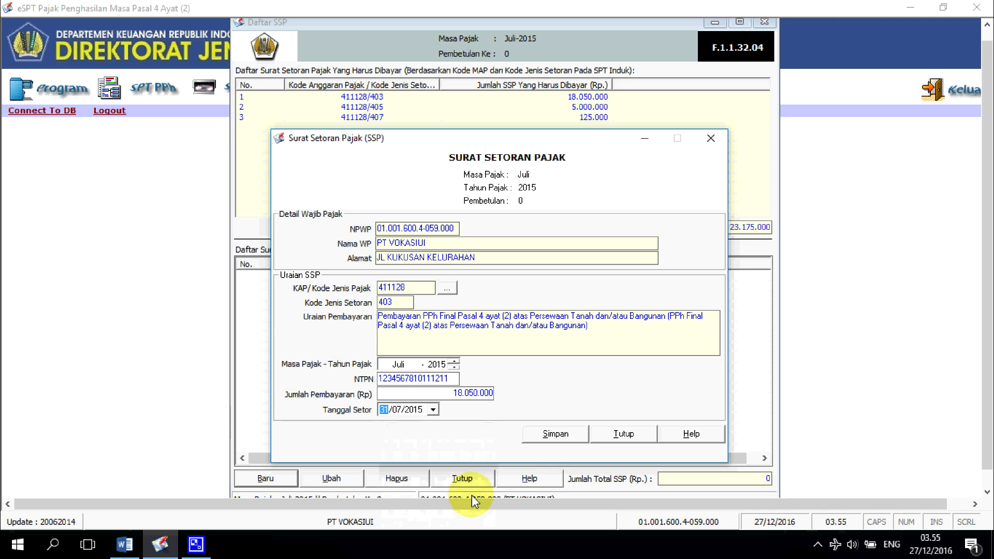
pyautogui.click(568, 434)
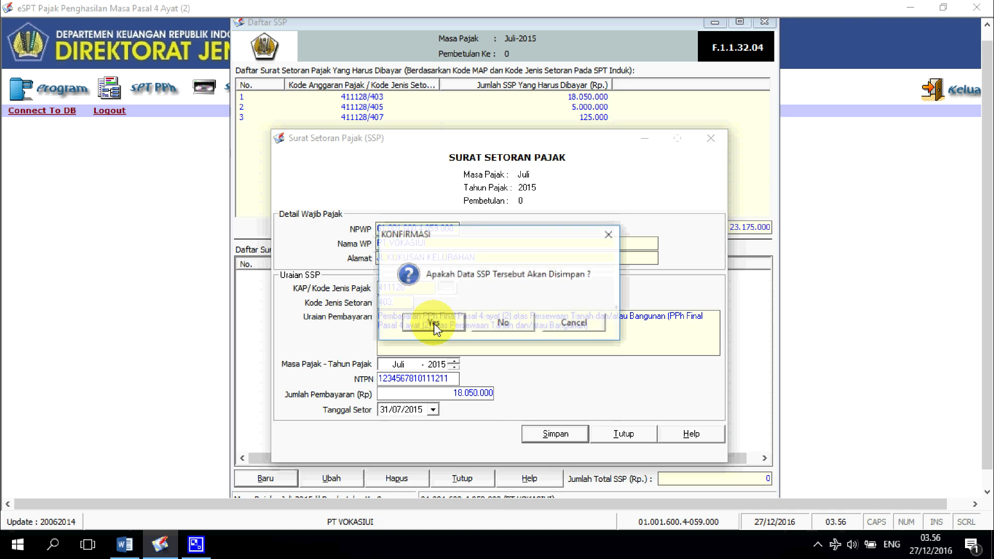
pyautogui.click(432, 323)
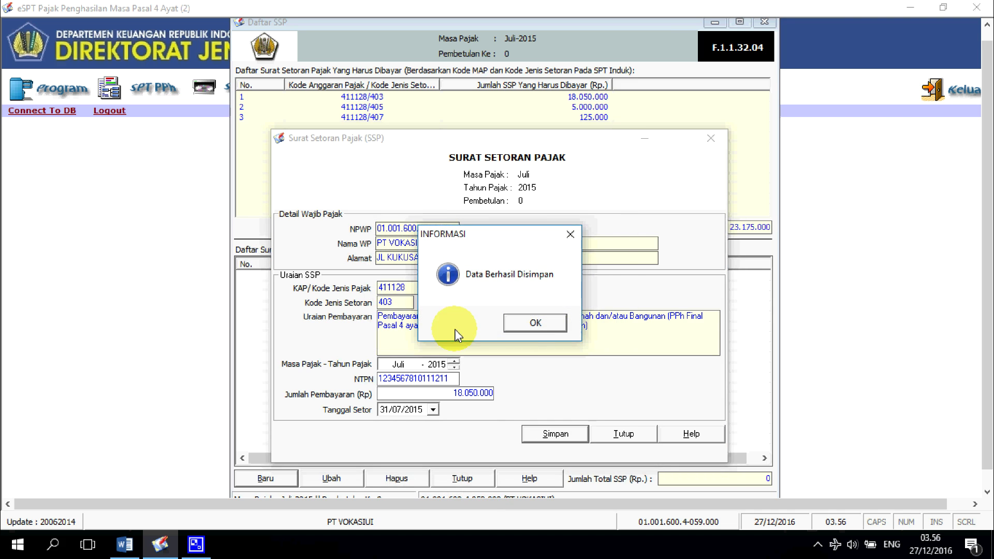
pyautogui.click(539, 323)
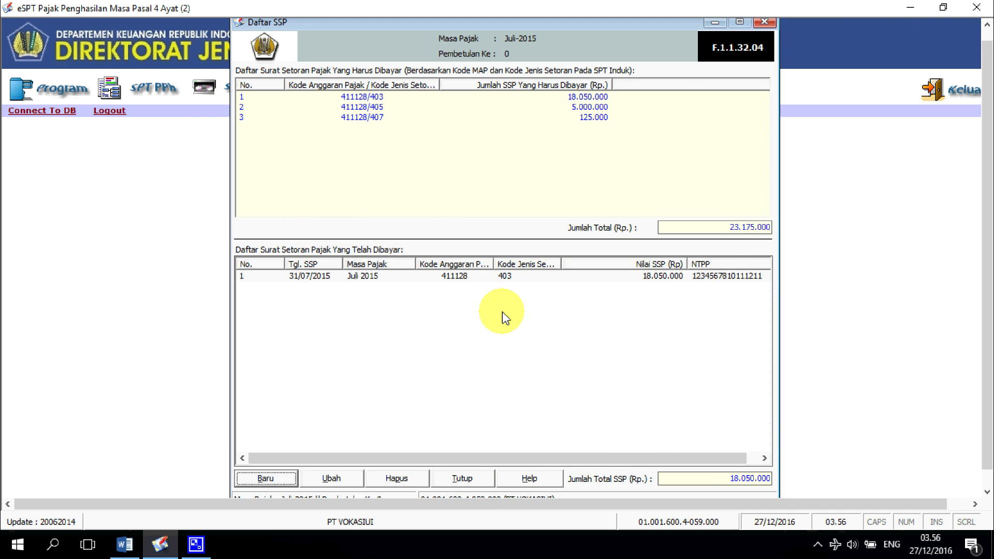
# Step: Start a new SSP with KAP code 411128-405 and enter its NTPN number and amount
pyautogui.click(277, 482)
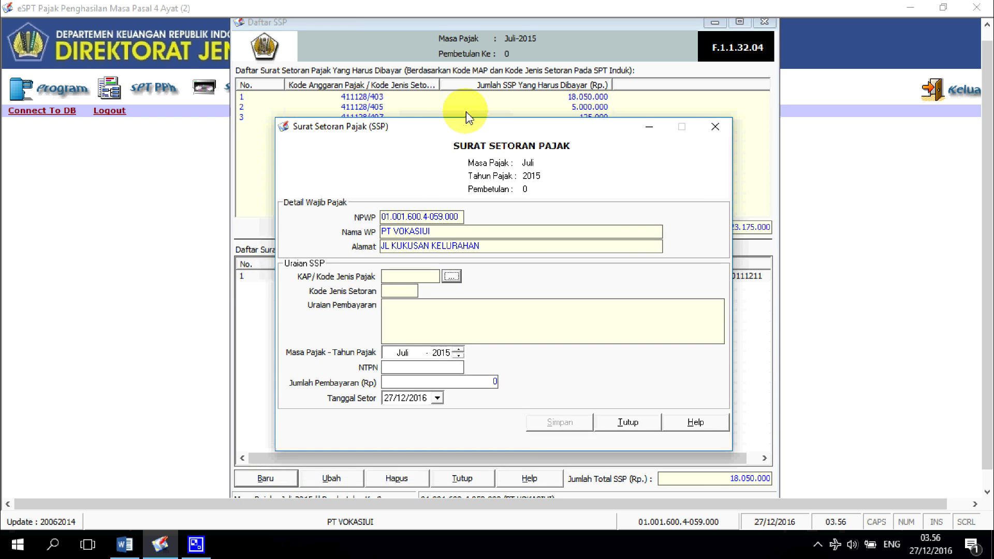
pyautogui.click(449, 308)
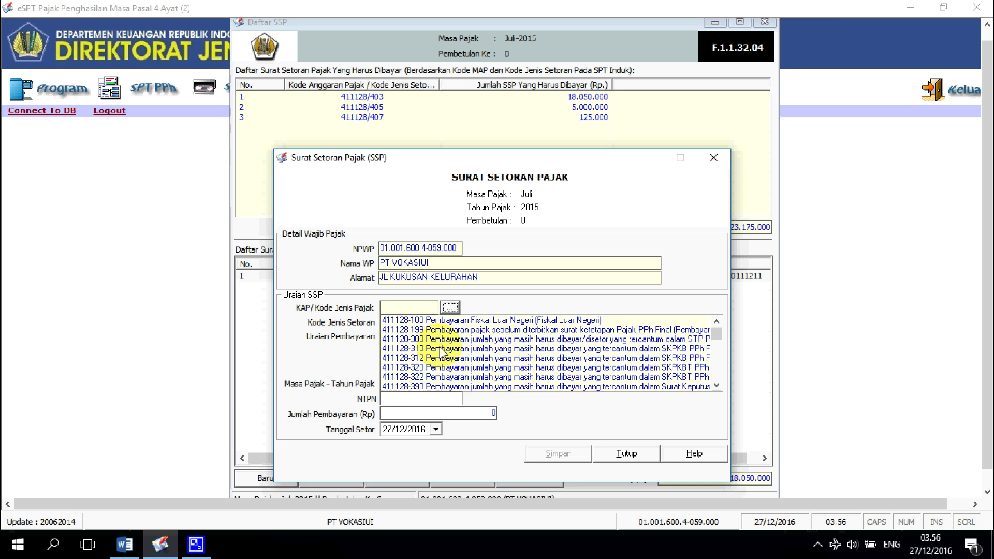
pyautogui.scroll(-3, 440, 349)
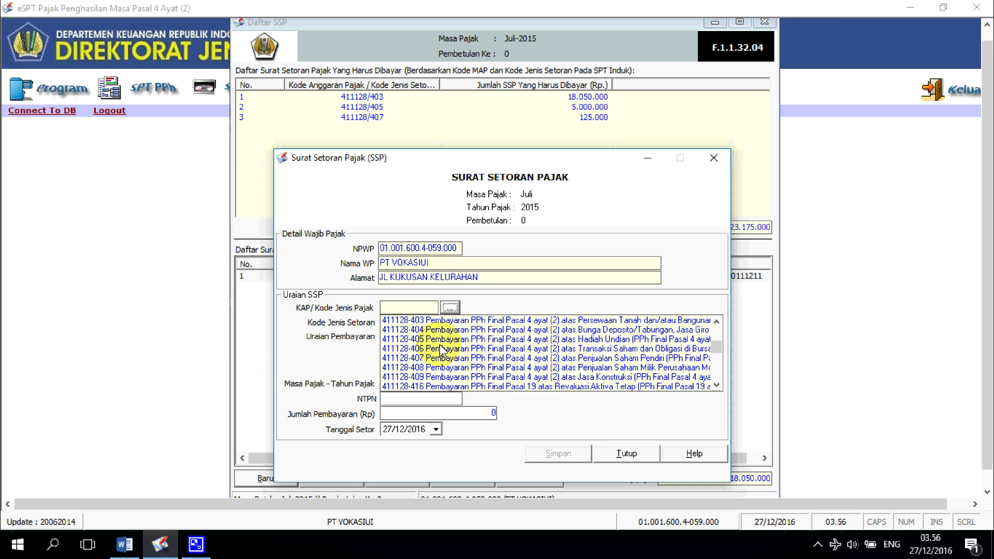
pyautogui.click(409, 339)
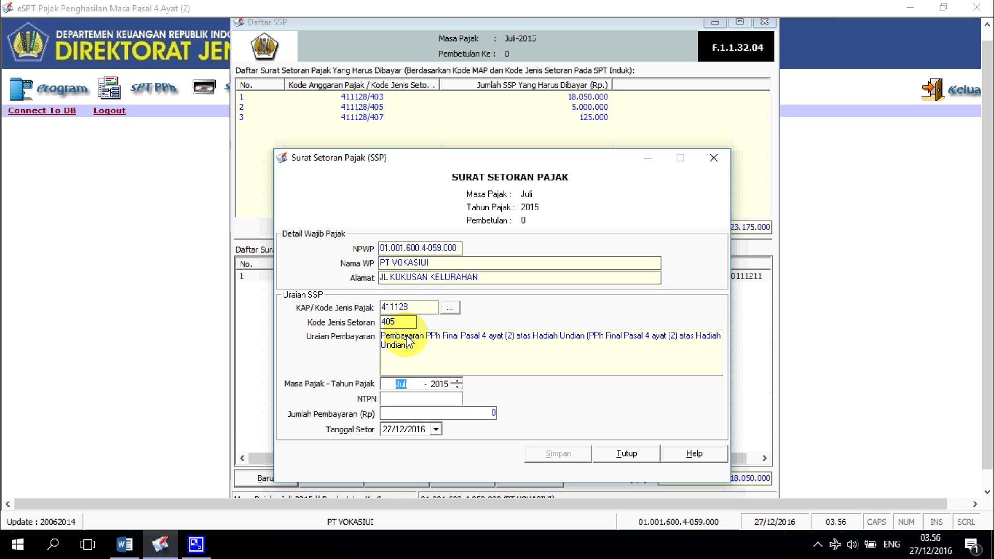
pyautogui.click(402, 397)
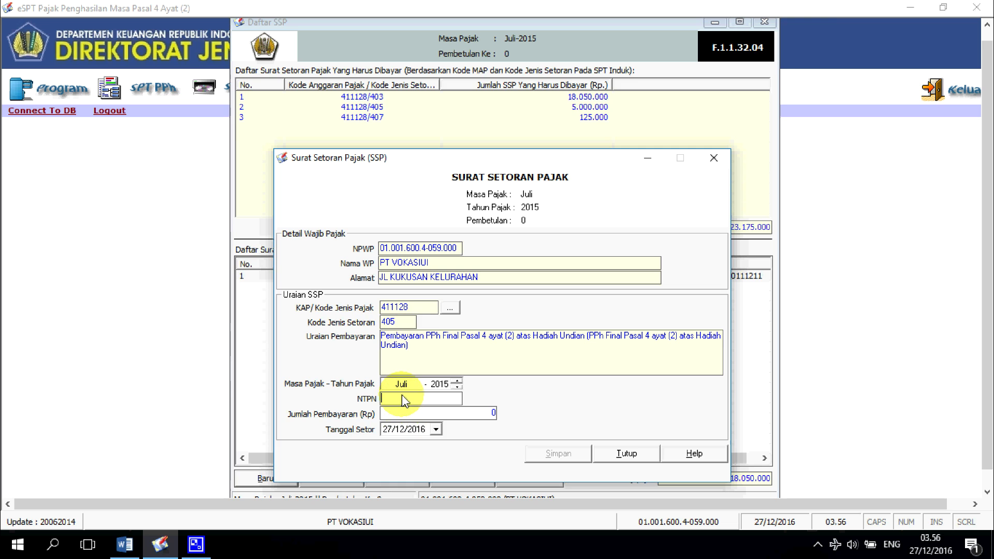
pyautogui.write('6536668989976655')
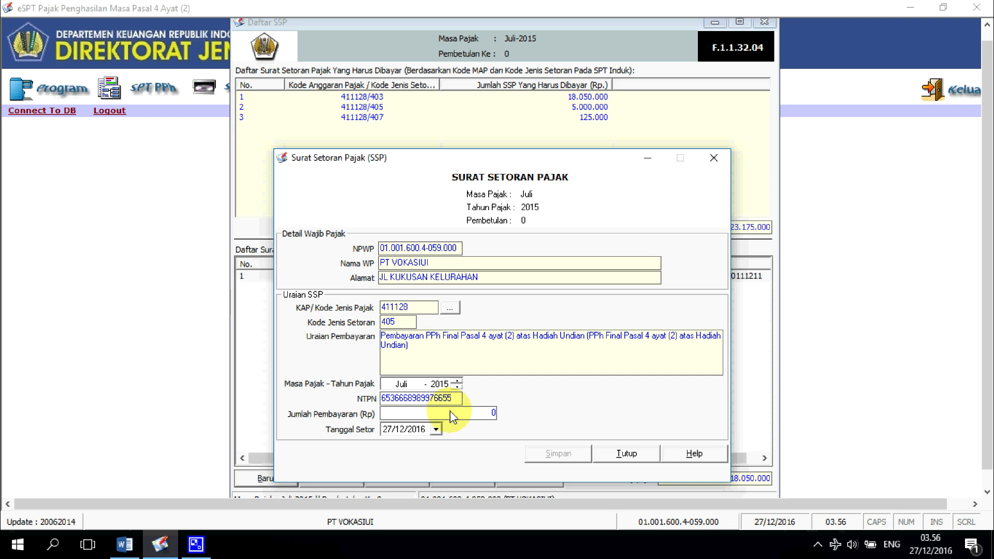
pyautogui.click(451, 417)
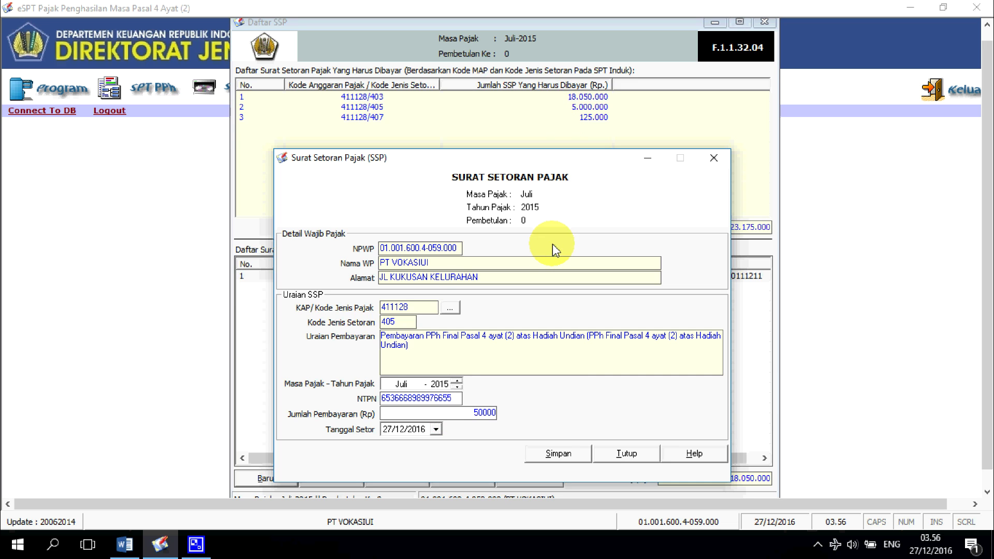
# Step: Date the payment 31/07/2015 and save the 5.000.000 SSP
pyautogui.click(436, 429)
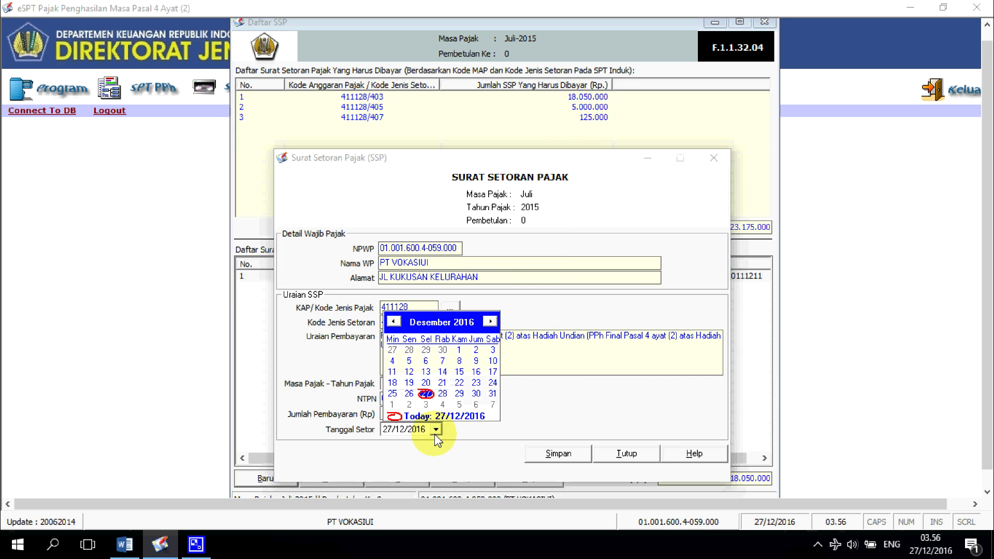
pyautogui.click(395, 322)
pyautogui.click(394, 322)
pyautogui.click(395, 322)
pyautogui.click(394, 321)
pyautogui.click(395, 322)
pyautogui.click(394, 322)
pyautogui.click(394, 322)
pyautogui.click(394, 322)
pyautogui.click(394, 322)
pyautogui.click(394, 322)
pyautogui.click(395, 321)
pyautogui.click(395, 322)
pyautogui.click(395, 322)
pyautogui.click(396, 322)
pyautogui.click(395, 322)
pyautogui.click(396, 322)
pyautogui.click(395, 322)
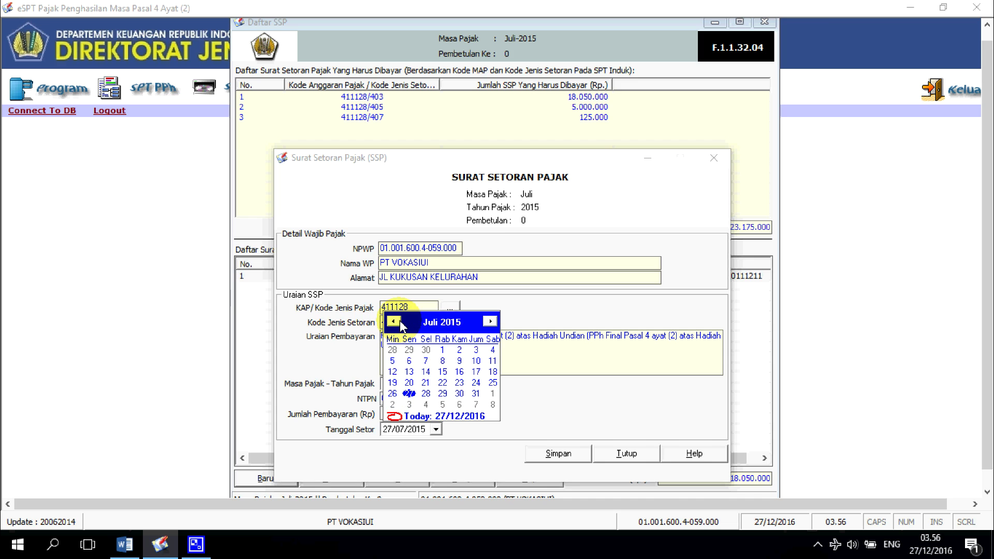
pyautogui.click(477, 394)
pyautogui.click(579, 455)
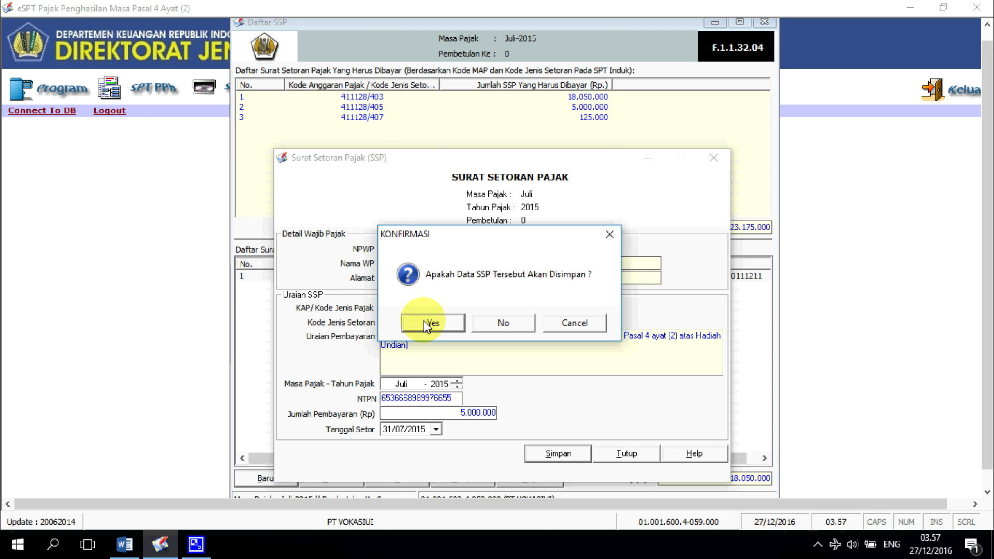
pyautogui.click(434, 322)
pyautogui.click(534, 323)
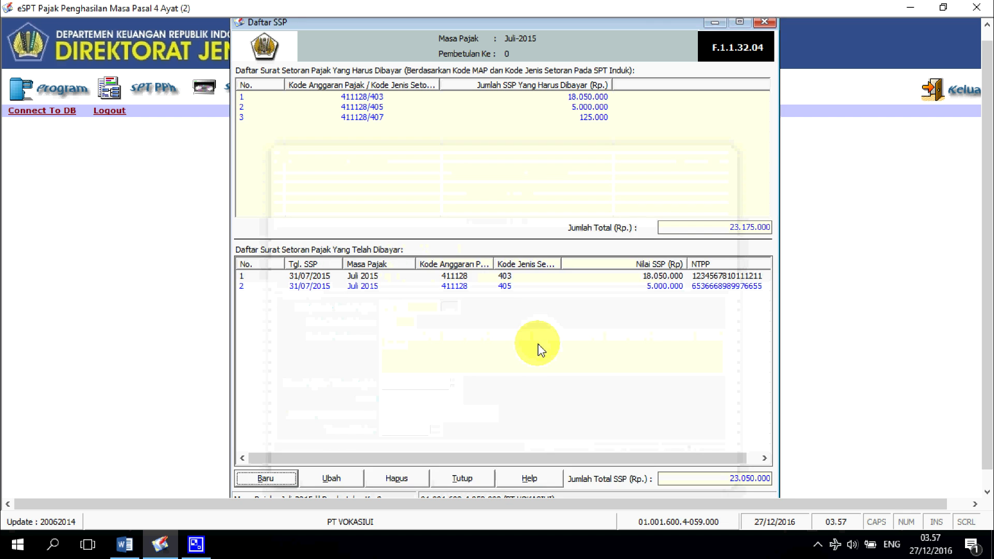
# Step: Start a new SSP with KAP code 411128-407, an NTPN number and amount 125000
pyautogui.click(282, 477)
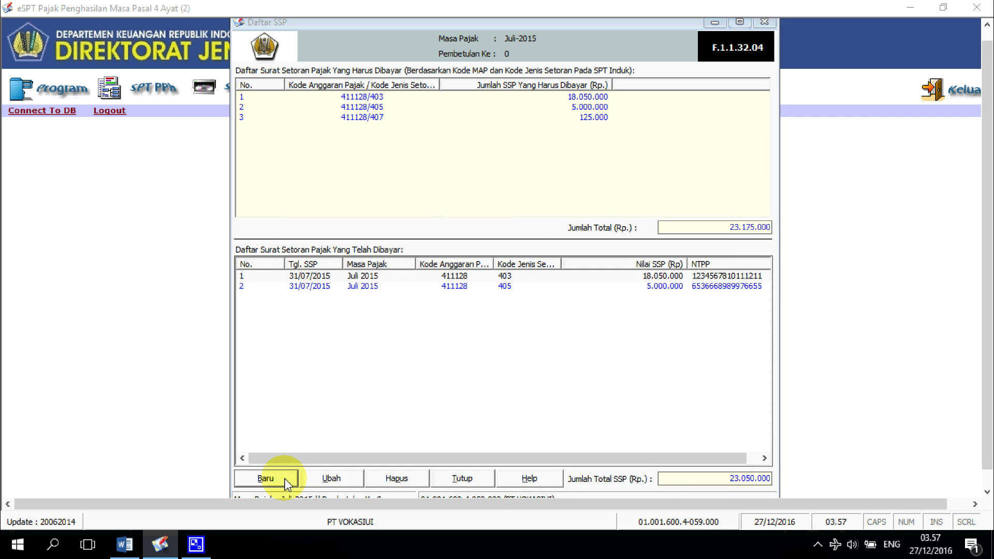
pyautogui.moveTo(453, 111)
pyautogui.mouseDown()
pyautogui.moveTo(449, 142)
pyautogui.moveTo(451, 130)
pyautogui.mouseUp()
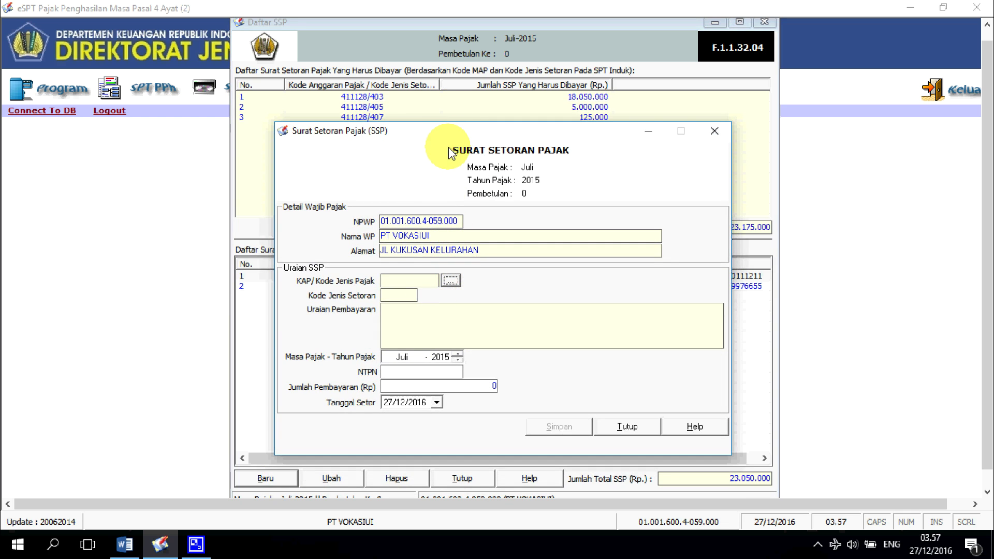
pyautogui.moveTo(437, 128); pyautogui.dragTo(439, 134)
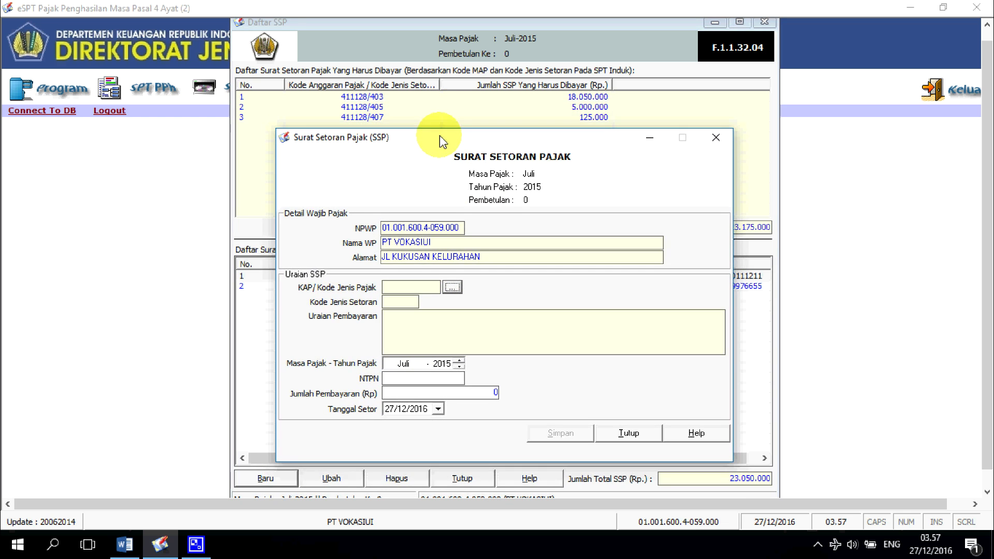
pyautogui.click(452, 286)
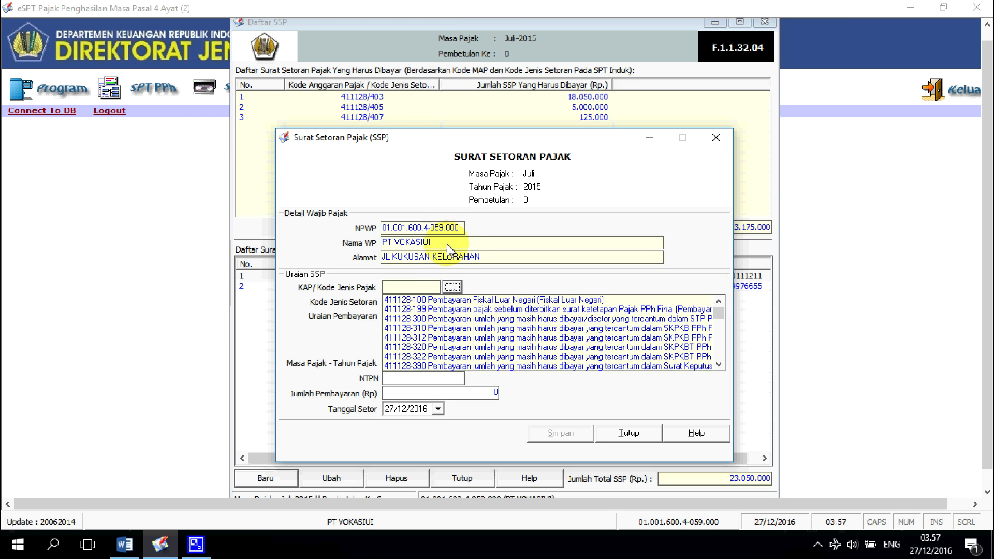
pyautogui.scroll(-3, 441, 327)
pyautogui.click(436, 337)
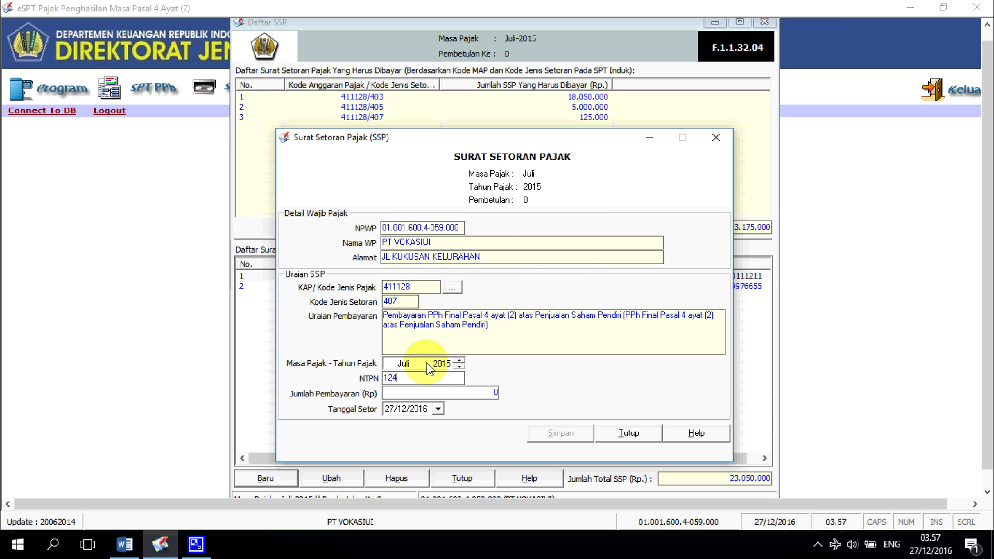
pyautogui.write('85364645334')
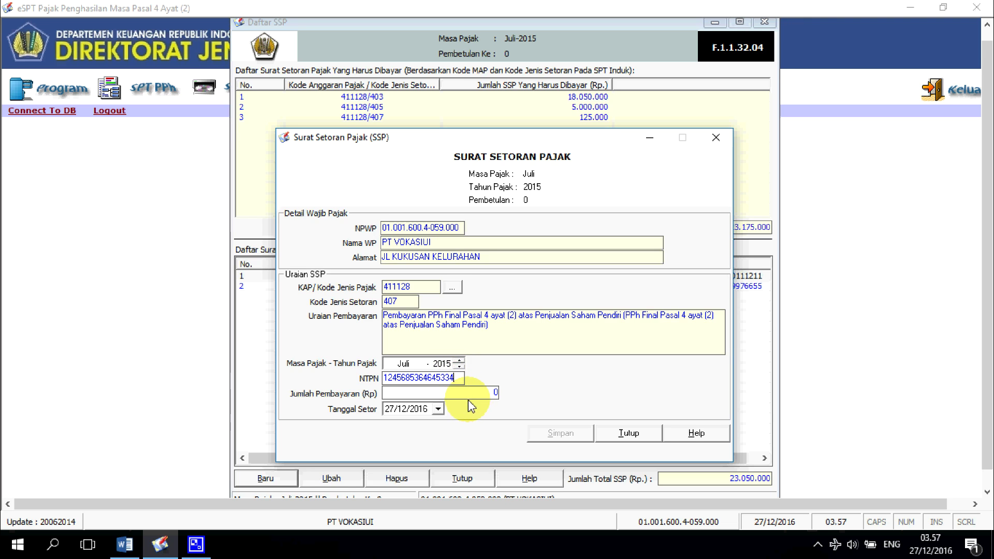
pyautogui.click(464, 395)
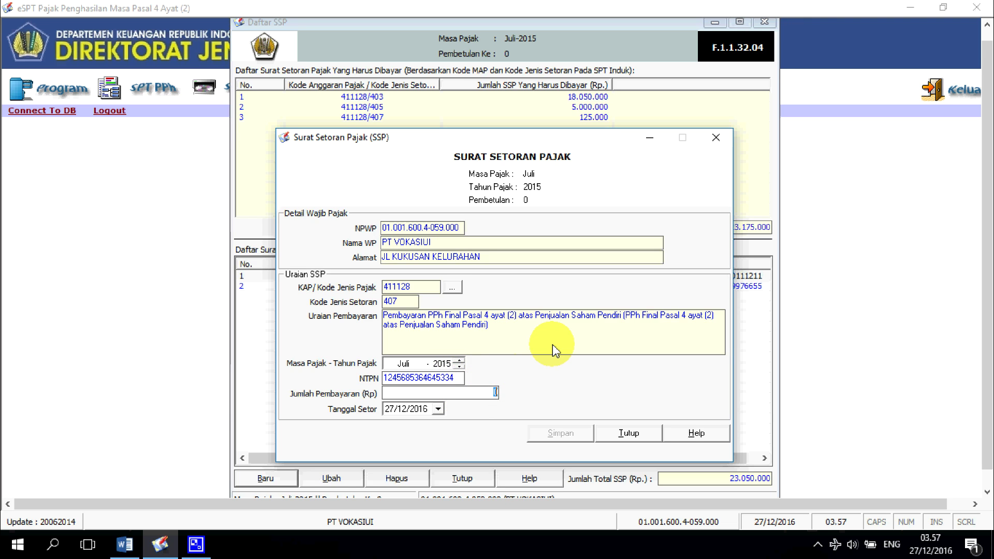
pyautogui.write('125')
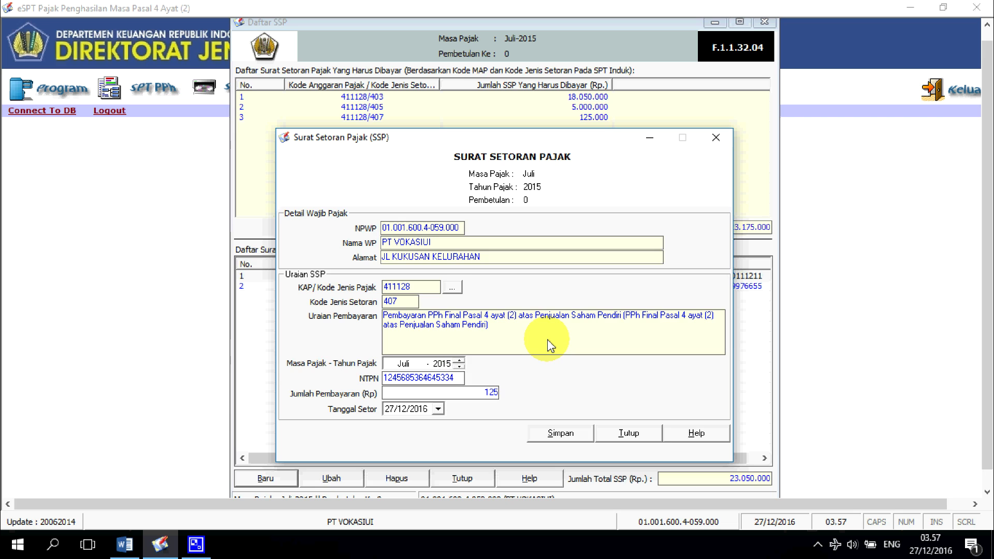
pyautogui.write('000')
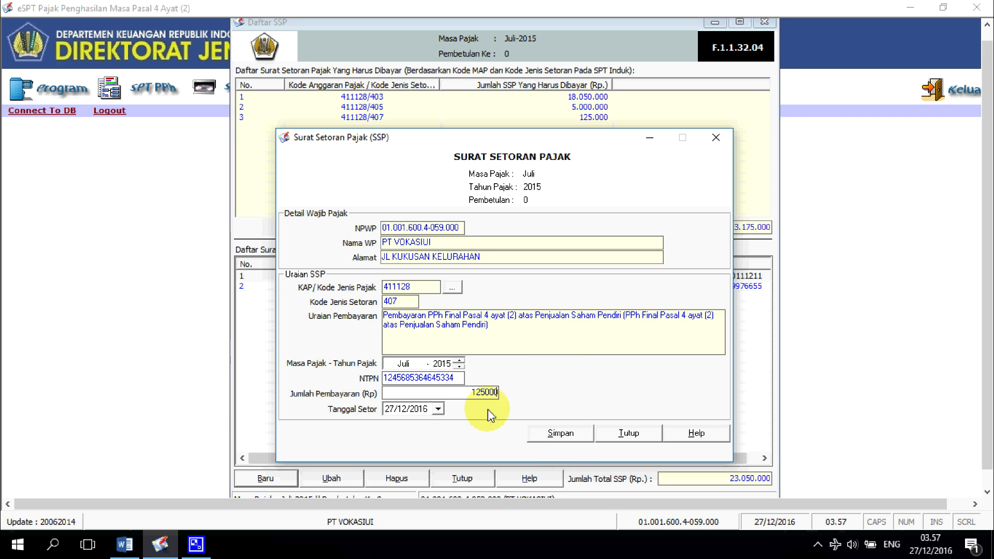
# Step: Set the deposit date to 31/07/2015, save the payment and close the SSP list
pyautogui.click(438, 409)
pyautogui.click(399, 427)
pyautogui.click(396, 427)
pyautogui.click(396, 427)
pyautogui.click(396, 427)
pyautogui.click(396, 427)
pyautogui.click(396, 427)
pyautogui.click(396, 427)
pyautogui.click(396, 427)
pyautogui.click(396, 427)
pyautogui.click(396, 427)
pyautogui.click(396, 427)
pyautogui.click(396, 427)
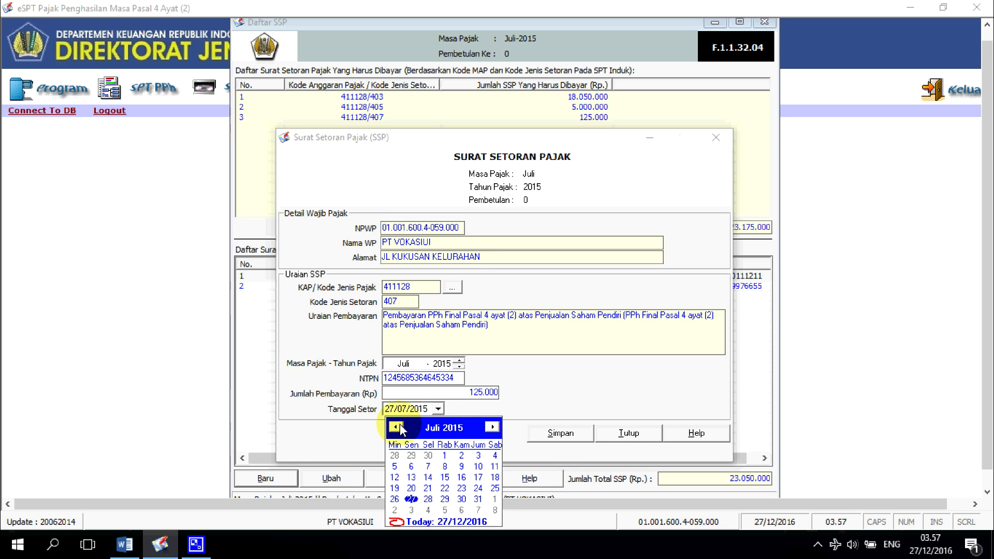
pyautogui.click(479, 500)
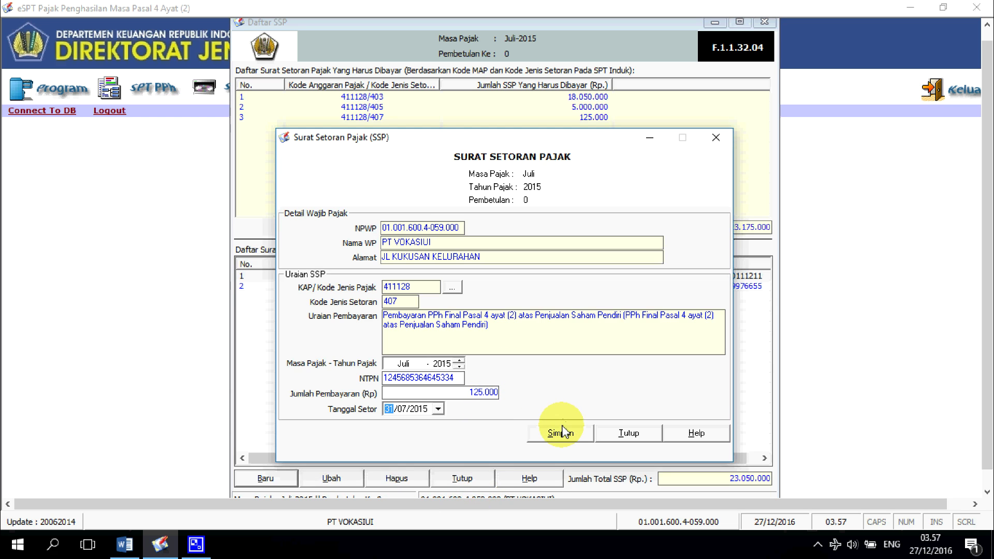
pyautogui.click(566, 438)
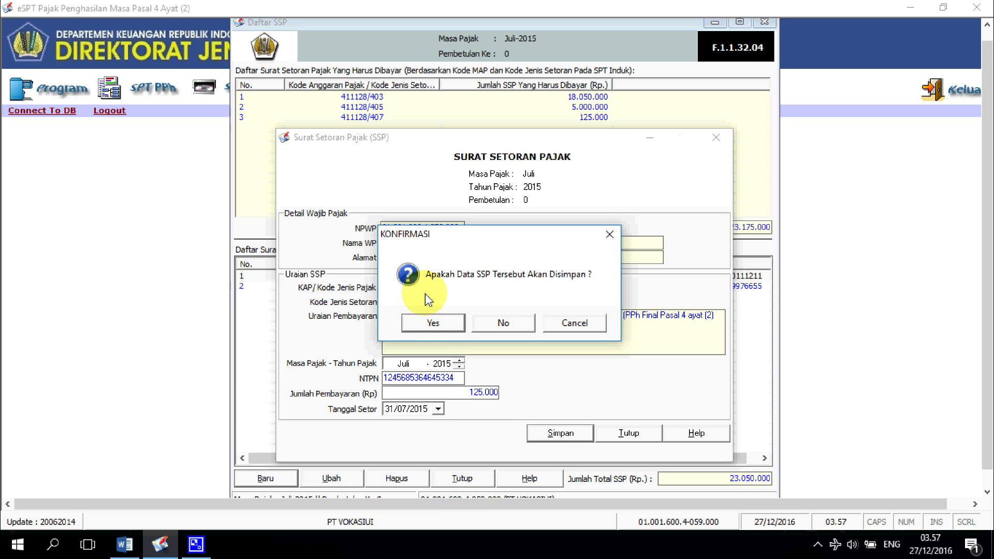
pyautogui.click(442, 328)
pyautogui.click(484, 322)
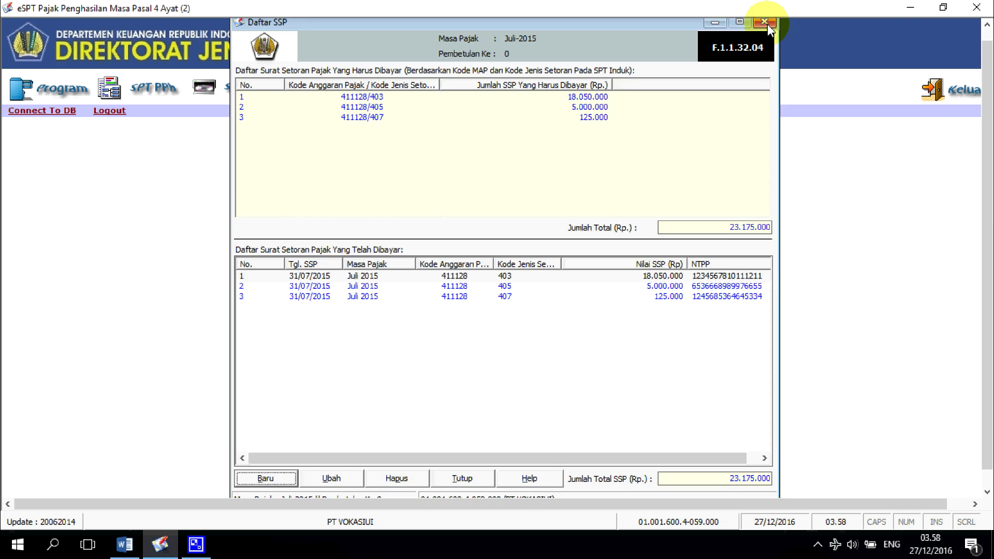
pyautogui.click(764, 23)
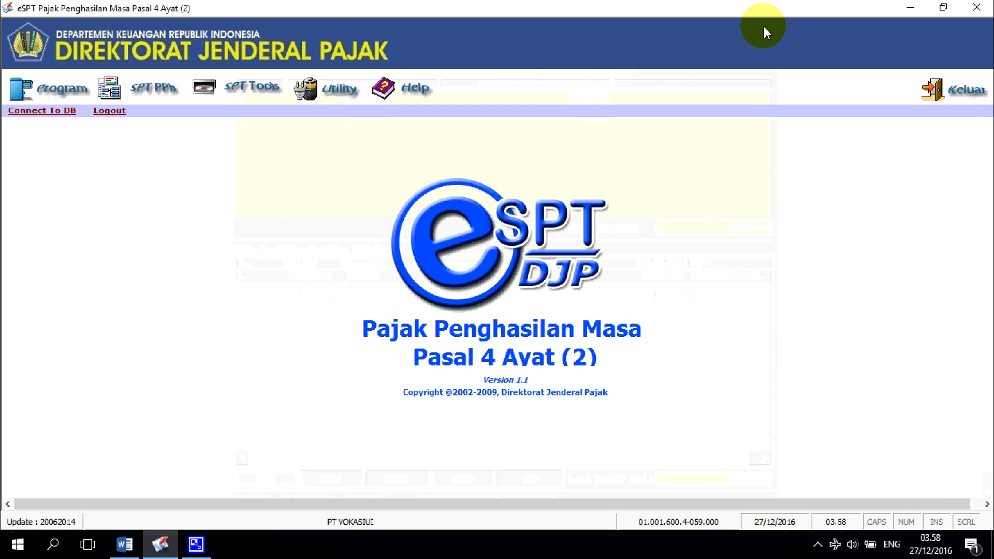
# Step: Export the Juli 2015 SPT through Lapor Data SPT Ke KPP as a CSV report file
pyautogui.click(247, 84)
pyautogui.click(278, 152)
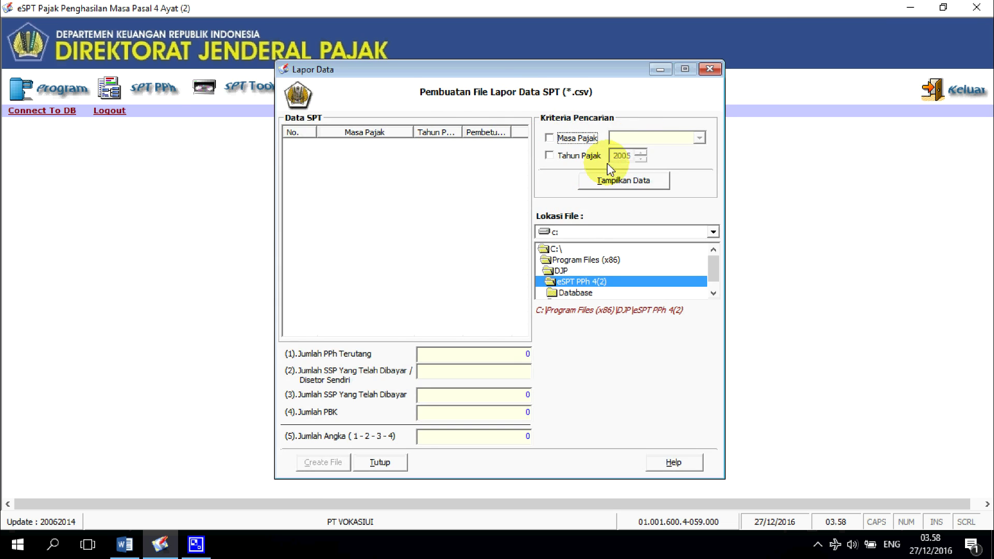
pyautogui.click(629, 179)
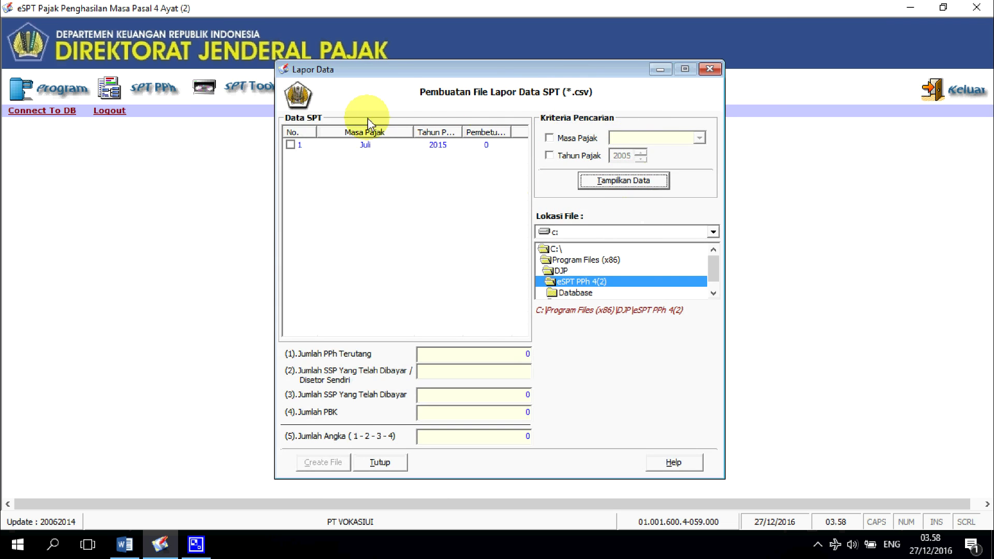
pyautogui.click(418, 145)
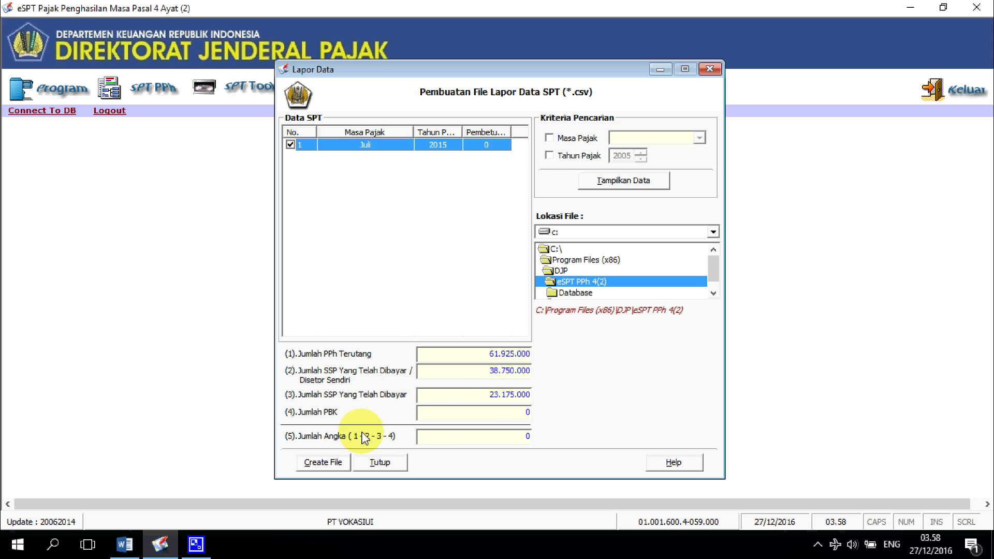
pyautogui.click(527, 437)
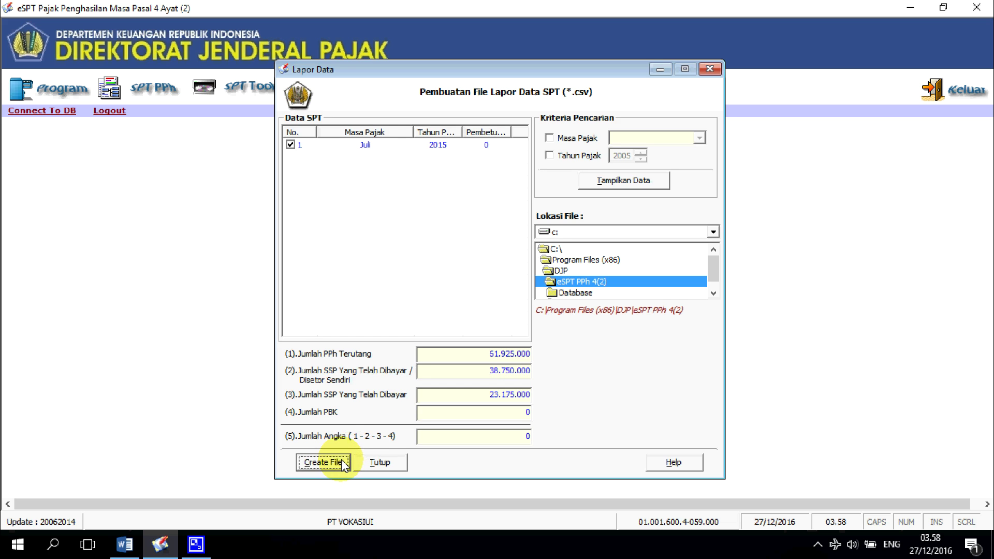
pyautogui.click(323, 462)
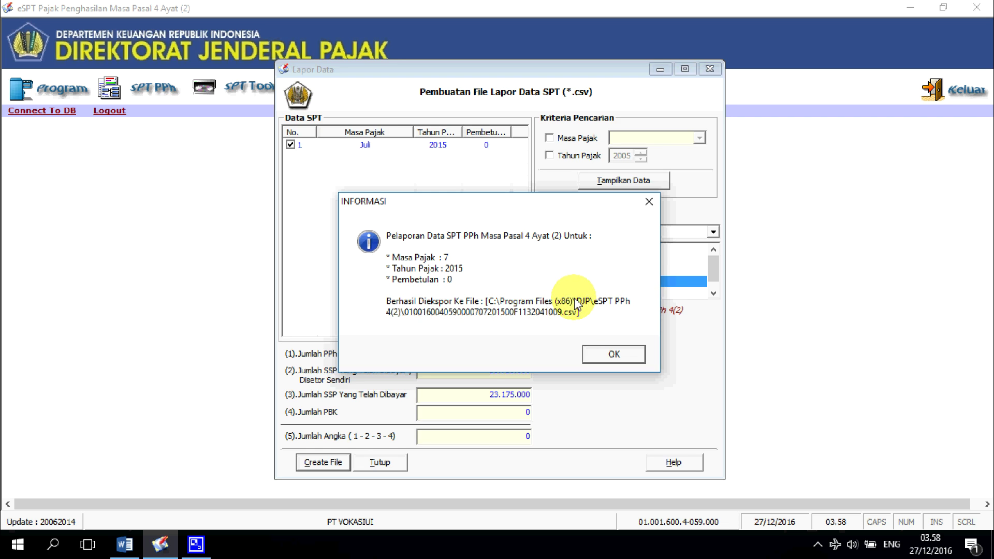
pyautogui.click(614, 355)
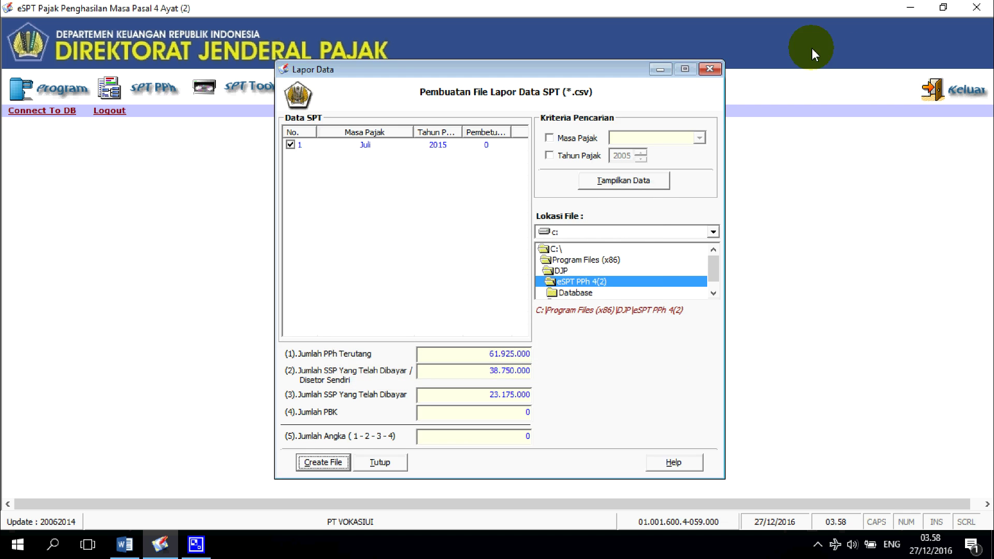
pyautogui.click(709, 70)
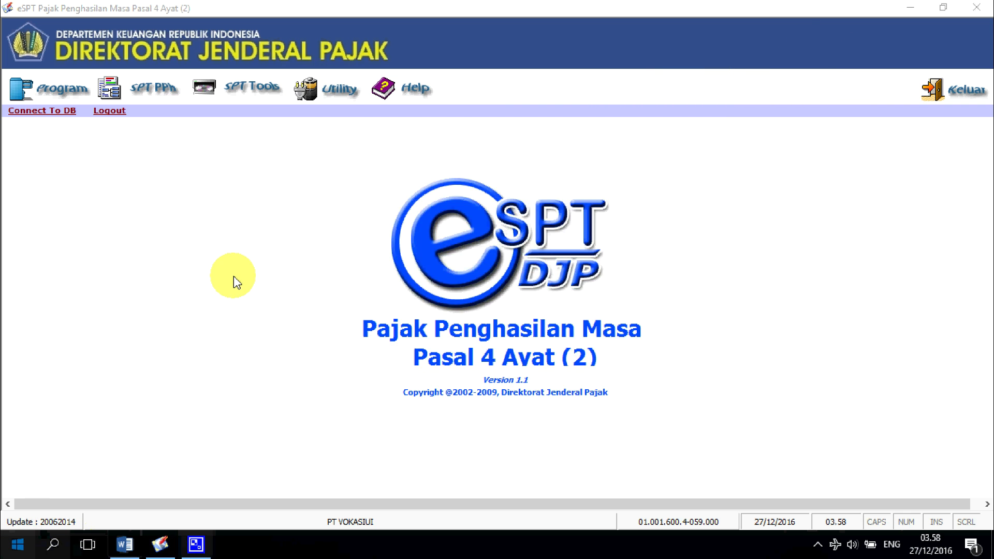
# Step: Browse to C:\Program Files (x86)\DJP\eSPT PPh 4(2) in File Explorer and select the exported CSV
pyautogui.press('super')
pyautogui.click(284, 190)
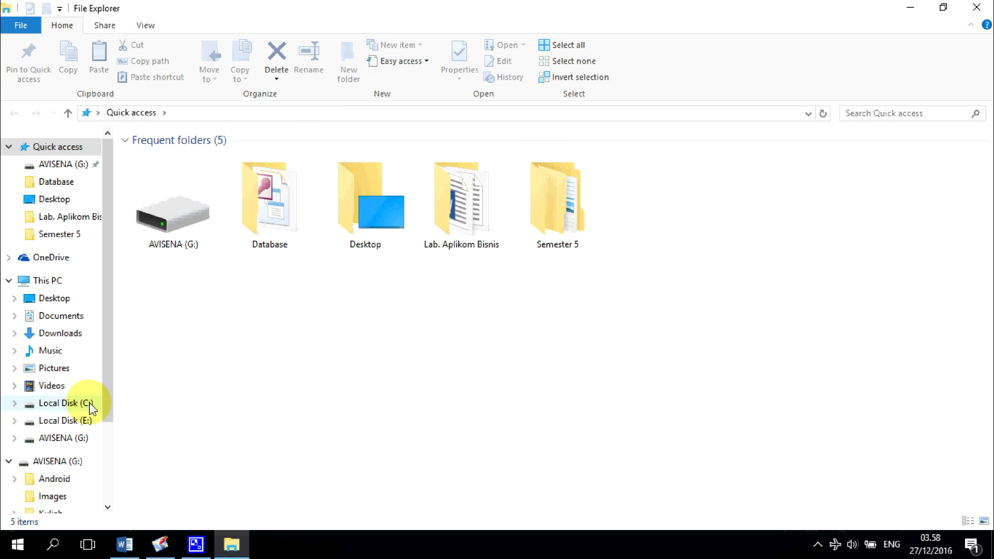
pyautogui.click(91, 408)
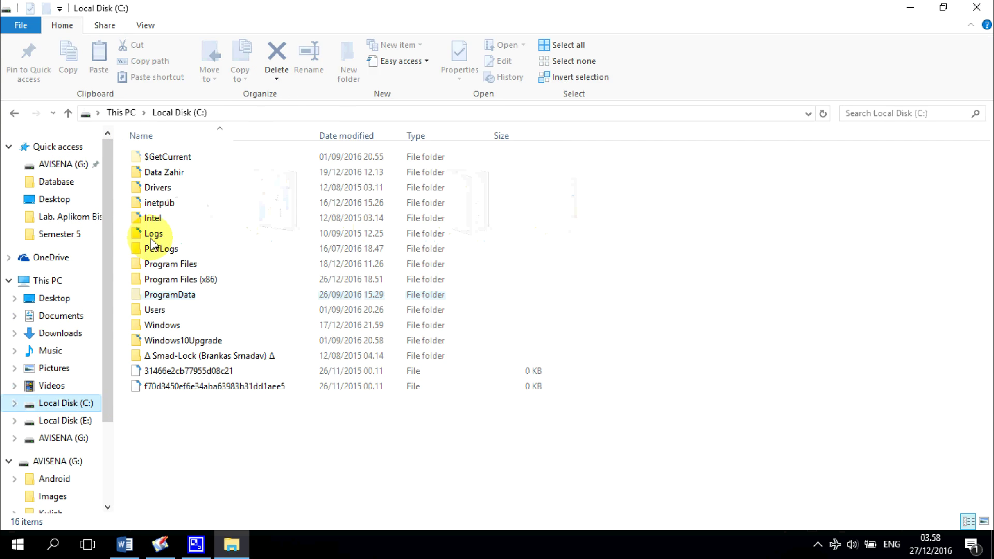
pyautogui.doubleClick(193, 278)
pyautogui.click(203, 206)
pyautogui.doubleClick(203, 206)
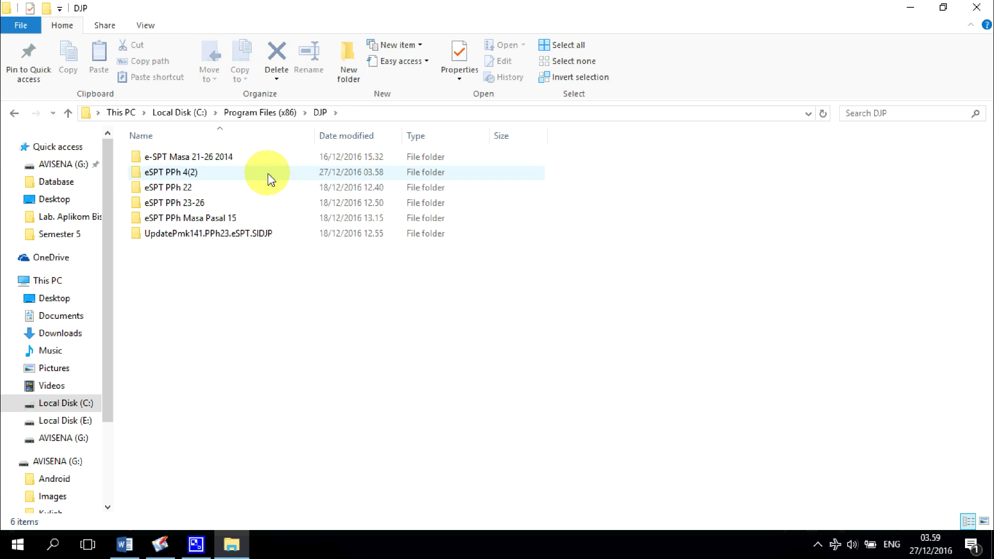
pyautogui.doubleClick(269, 180)
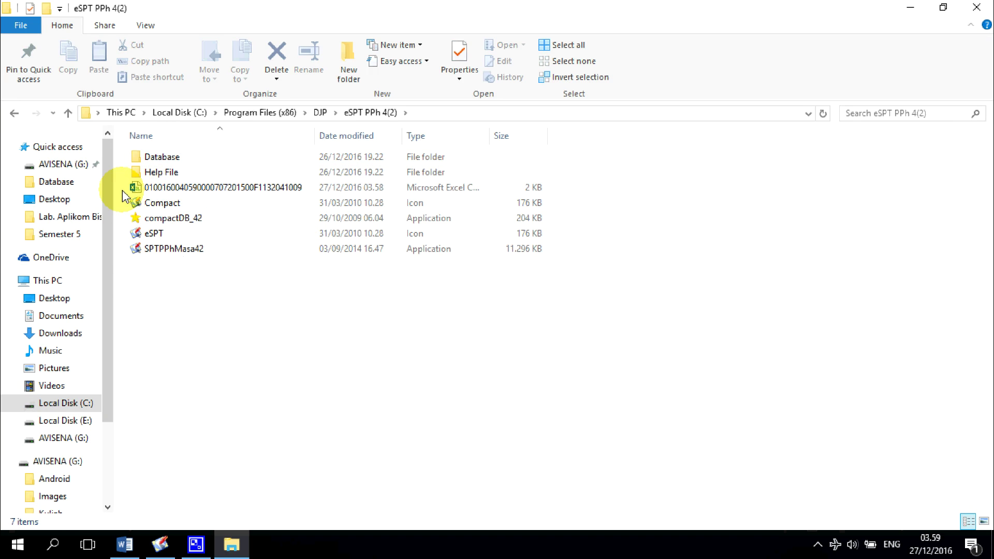
pyautogui.moveTo(123, 188); pyautogui.dragTo(471, 194)
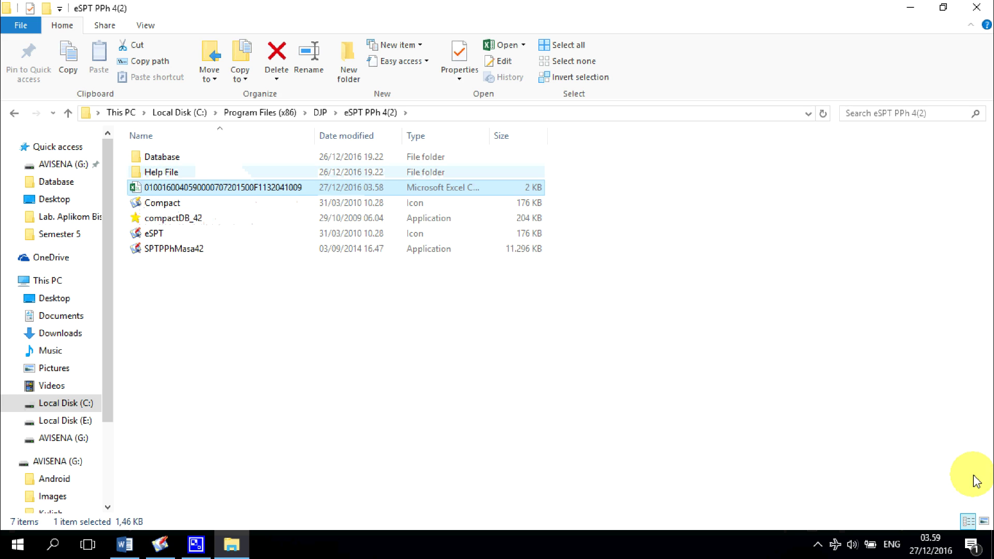
pyautogui.click(818, 544)
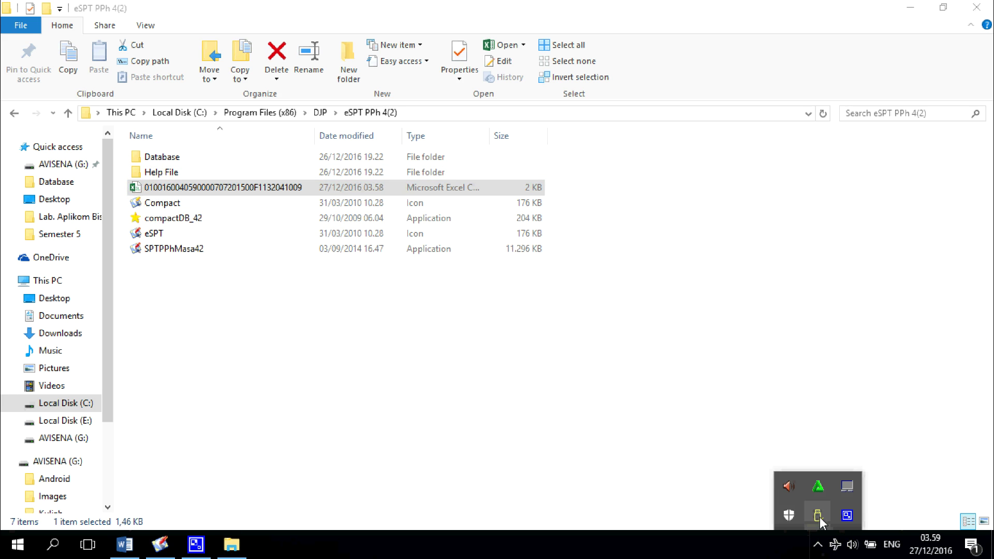
pyautogui.rightClick(847, 516)
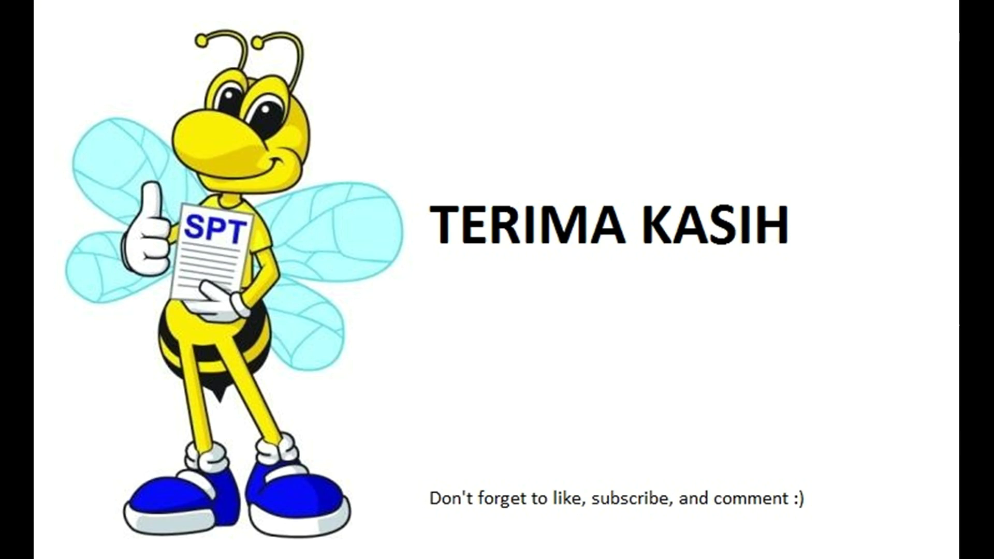